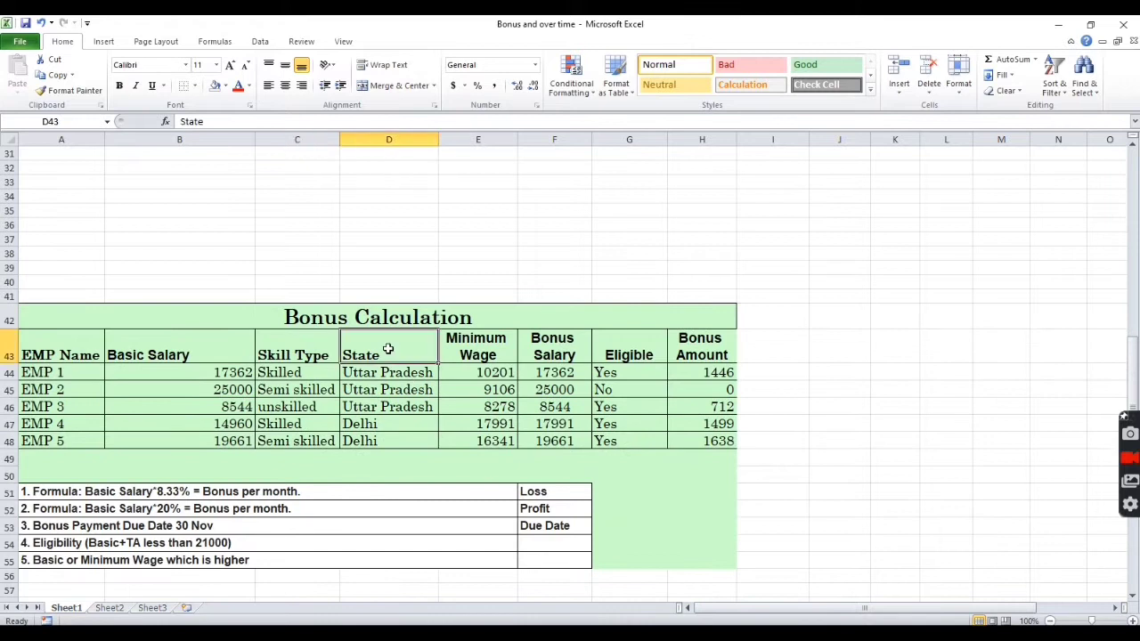
Step: In the Over Time Calculation table, enter 7:00 AM as the in time and 6:00 PM as the out time for 1-Jul-20
{"action": "scroll", "coordinate": [384, 349], "scroll_direction": "down", "scroll_amount": 8}
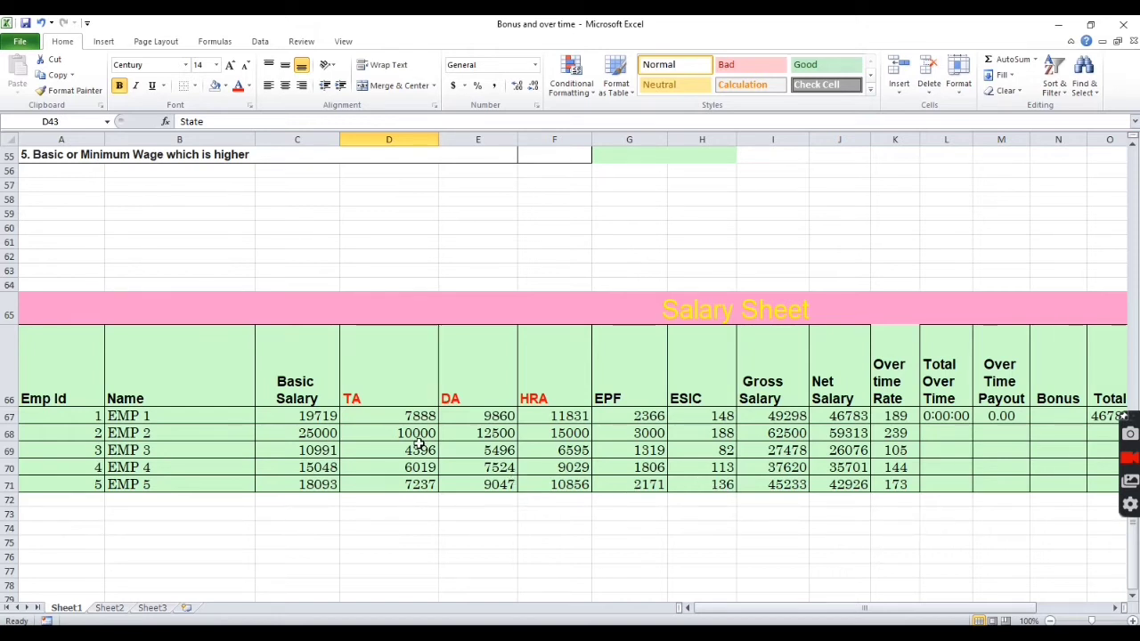
{"action": "scroll", "coordinate": [418, 442], "scroll_direction": "up", "scroll_amount": 8}
{"action": "scroll", "coordinate": [418, 443], "scroll_direction": "up", "scroll_amount": 10}
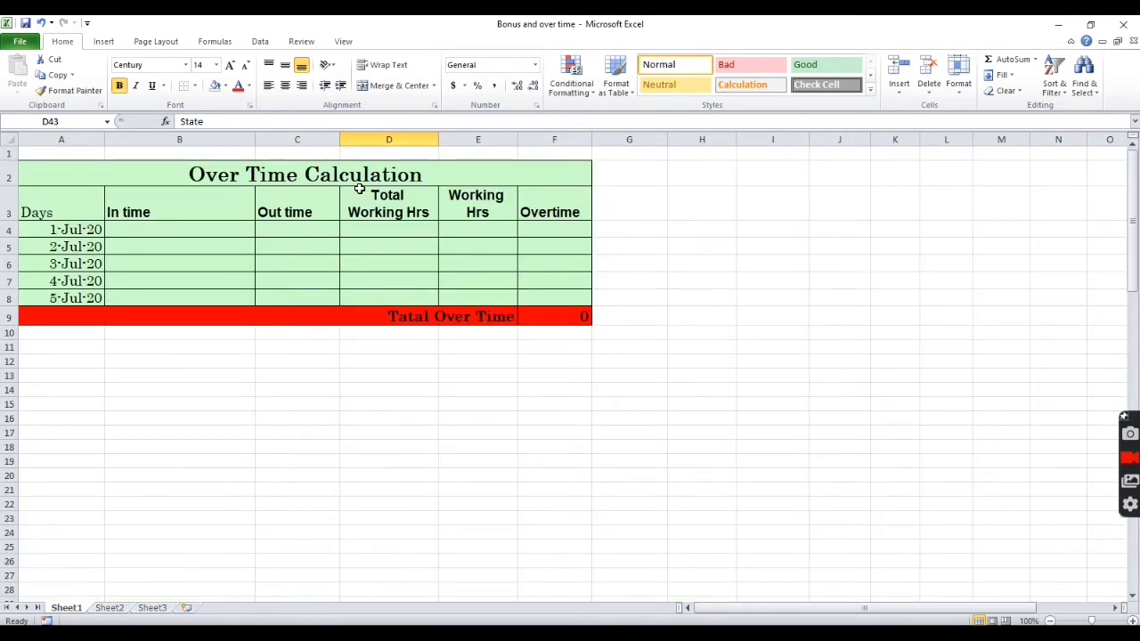
{"action": "left_click", "coordinate": [373, 175]}
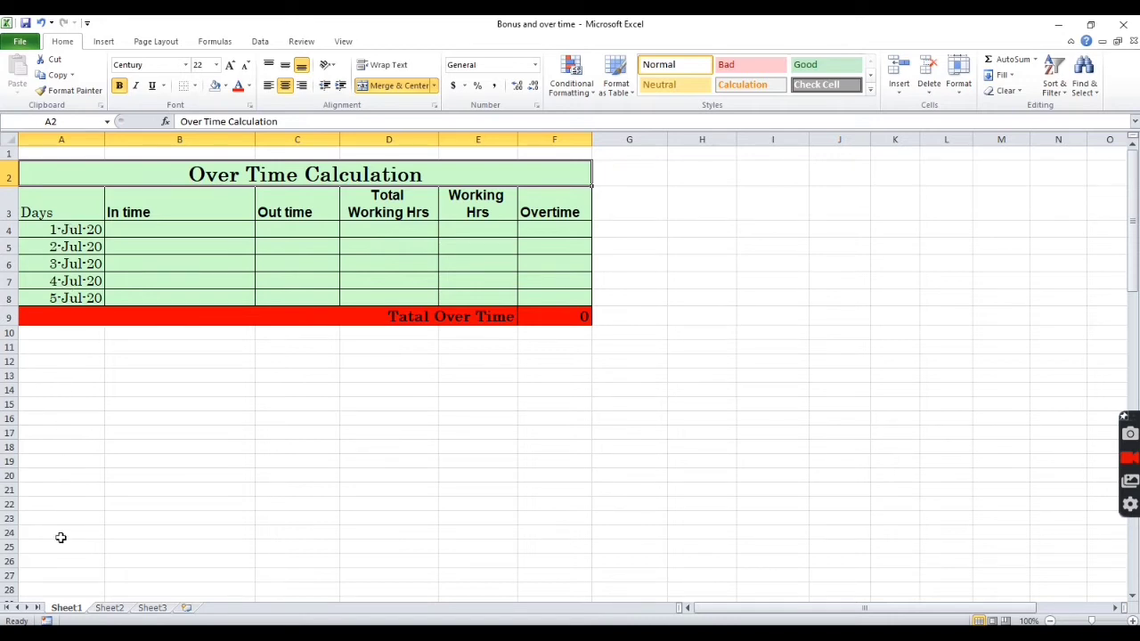
{"action": "left_click", "coordinate": [176, 233]}
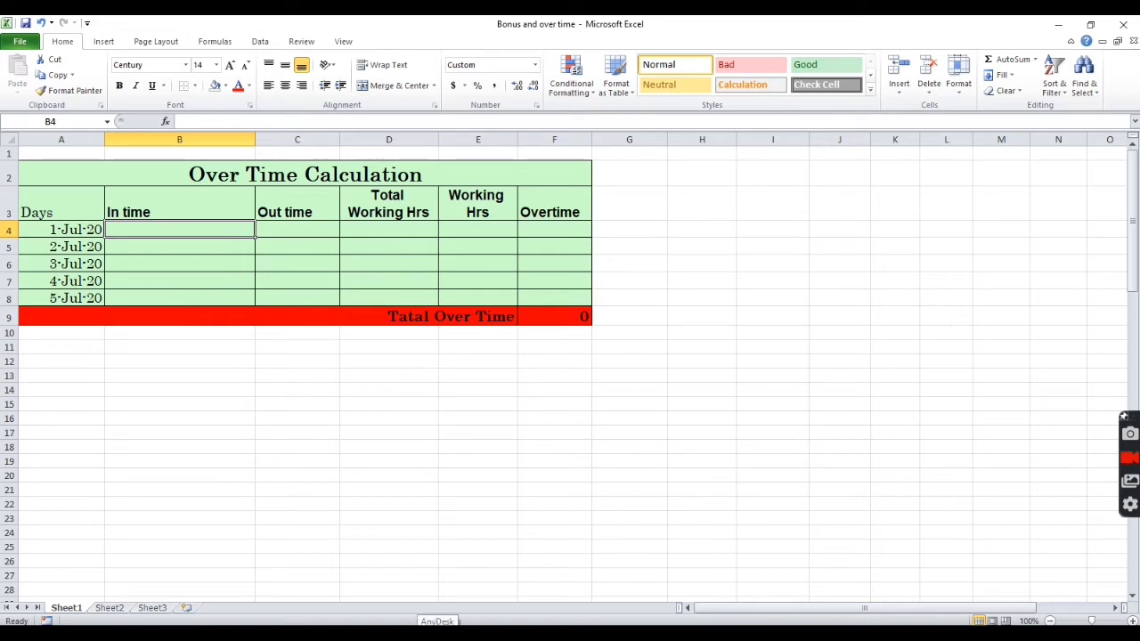
{"action": "type", "text": "7"}
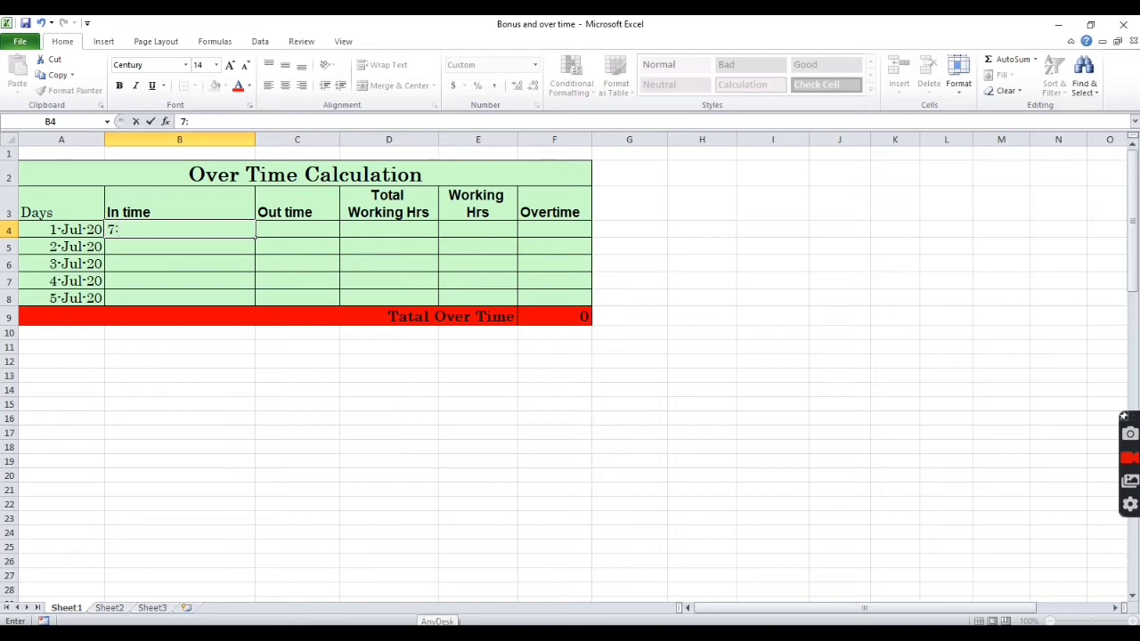
{"action": "type", "text": ":00"}
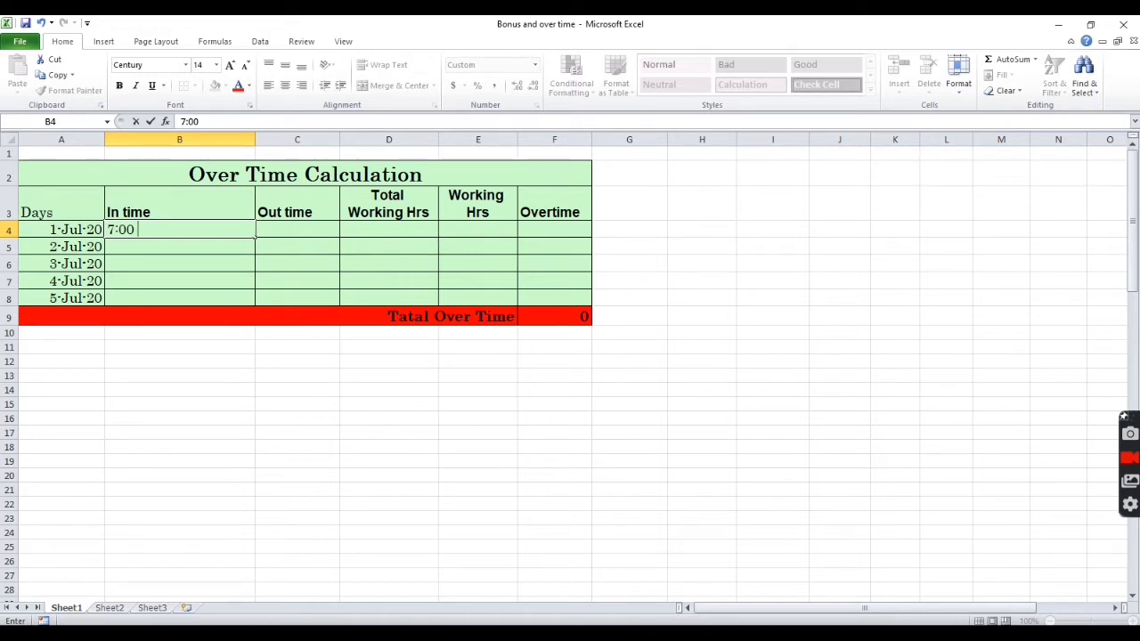
{"action": "type", "text": " AM"}
{"action": "key", "text": "Return"}
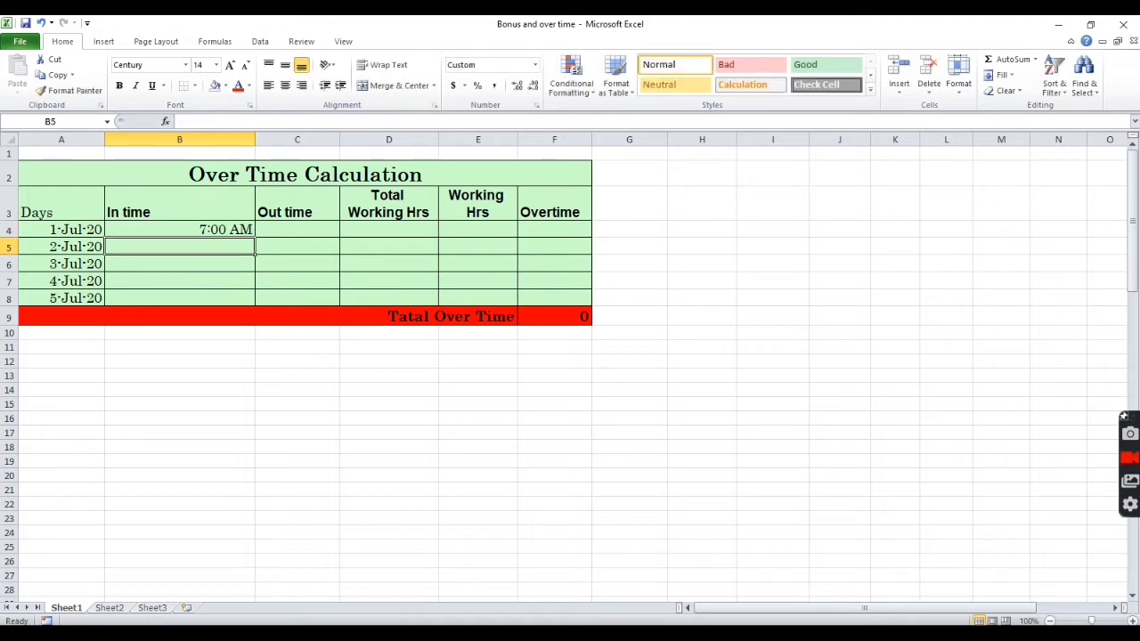
{"action": "left_click", "coordinate": [289, 227]}
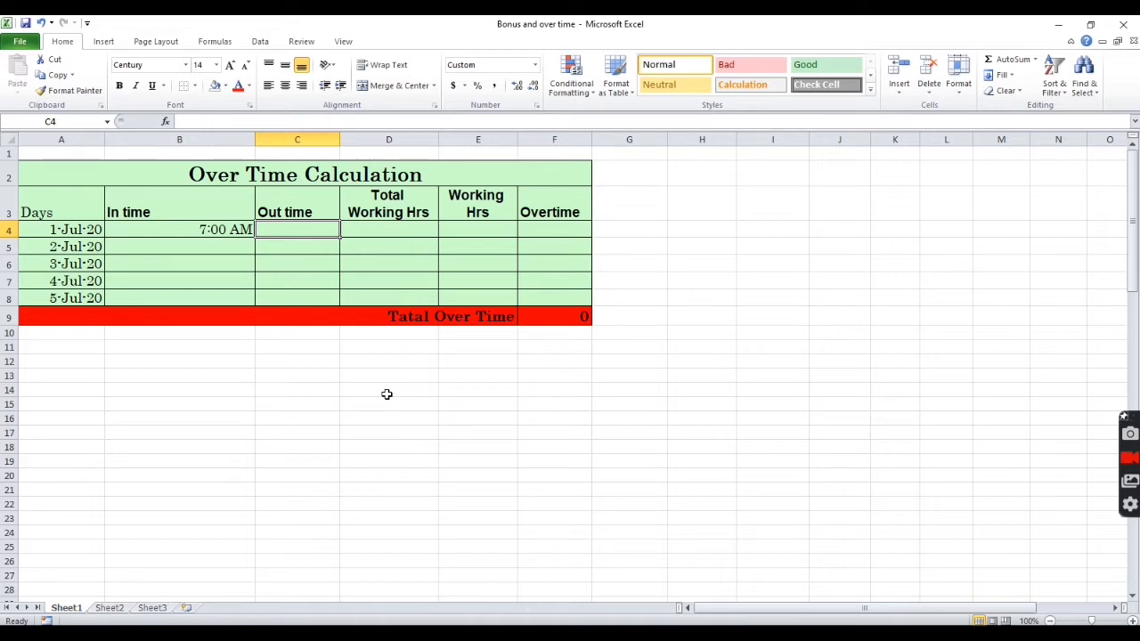
{"action": "type", "text": "6:"}
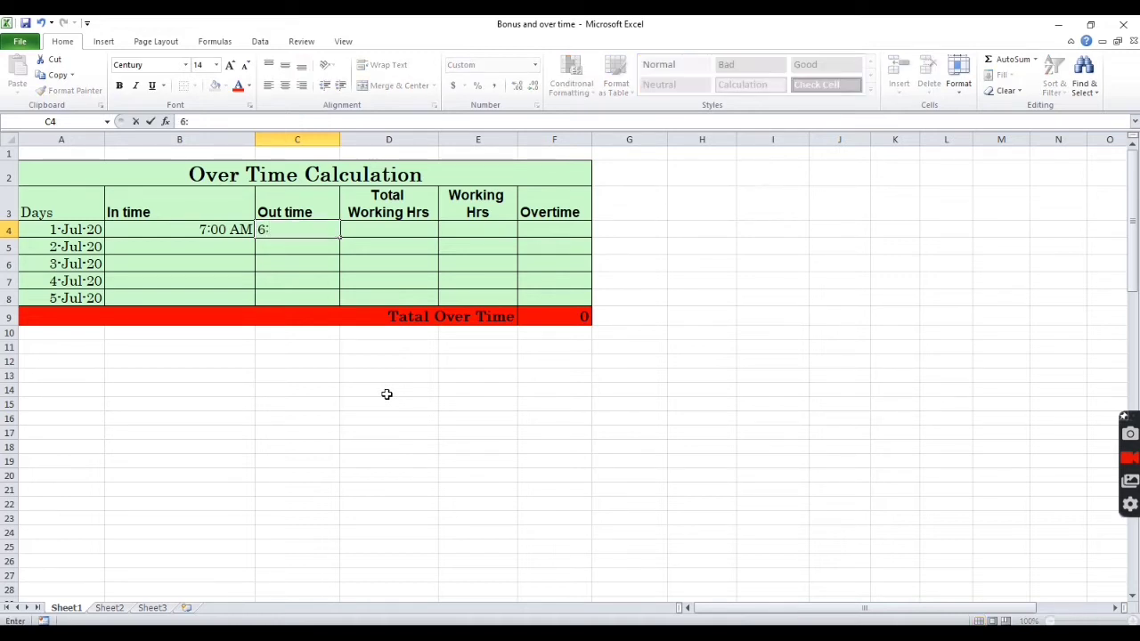
{"action": "type", "text": "00 PM"}
{"action": "key", "text": "Return"}
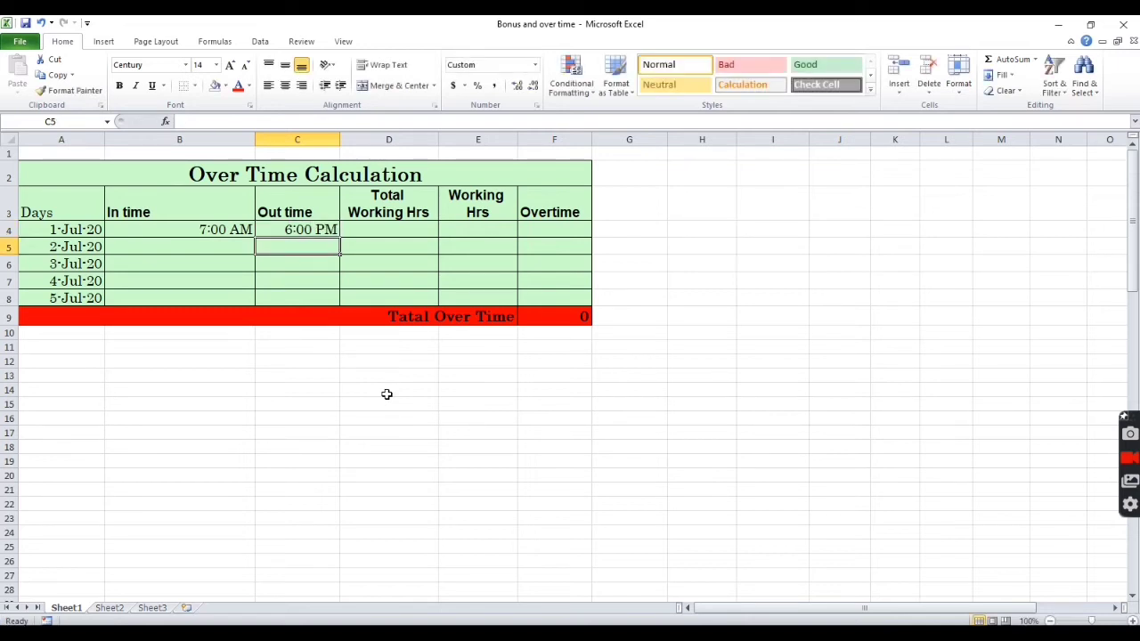
Step: Calculate the total working hours for 1-Jul-20 in D4 with the formula =C4-B4
{"action": "left_click", "coordinate": [383, 229]}
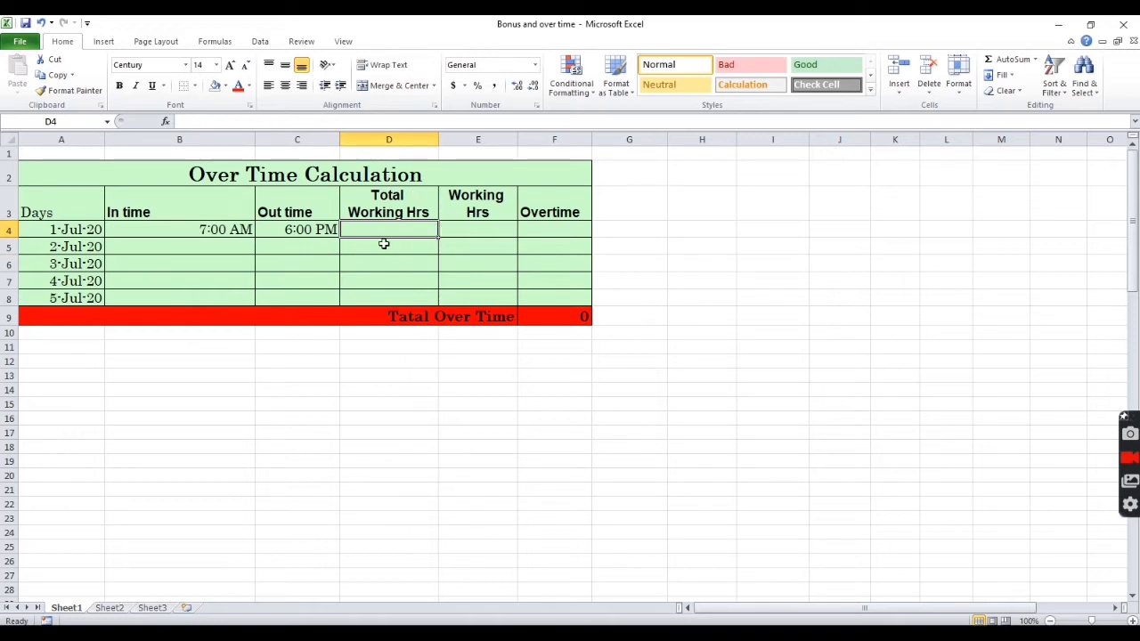
{"action": "type", "text": "="}
{"action": "left_click", "coordinate": [285, 229]}
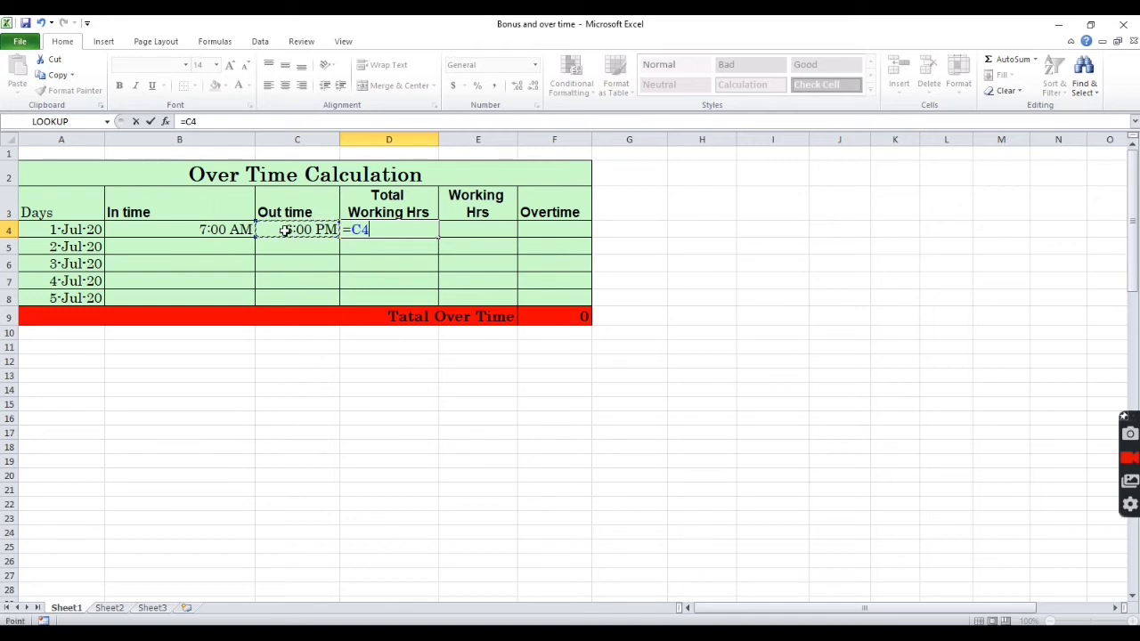
{"action": "type", "text": "-"}
{"action": "left_click", "coordinate": [224, 229]}
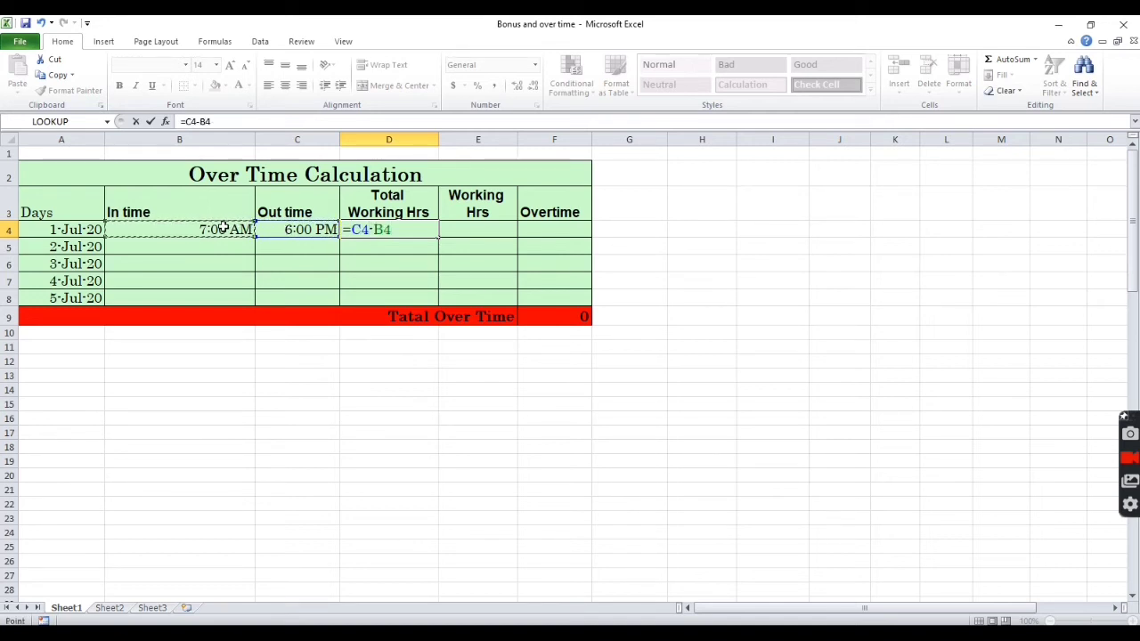
{"action": "key", "text": "Return"}
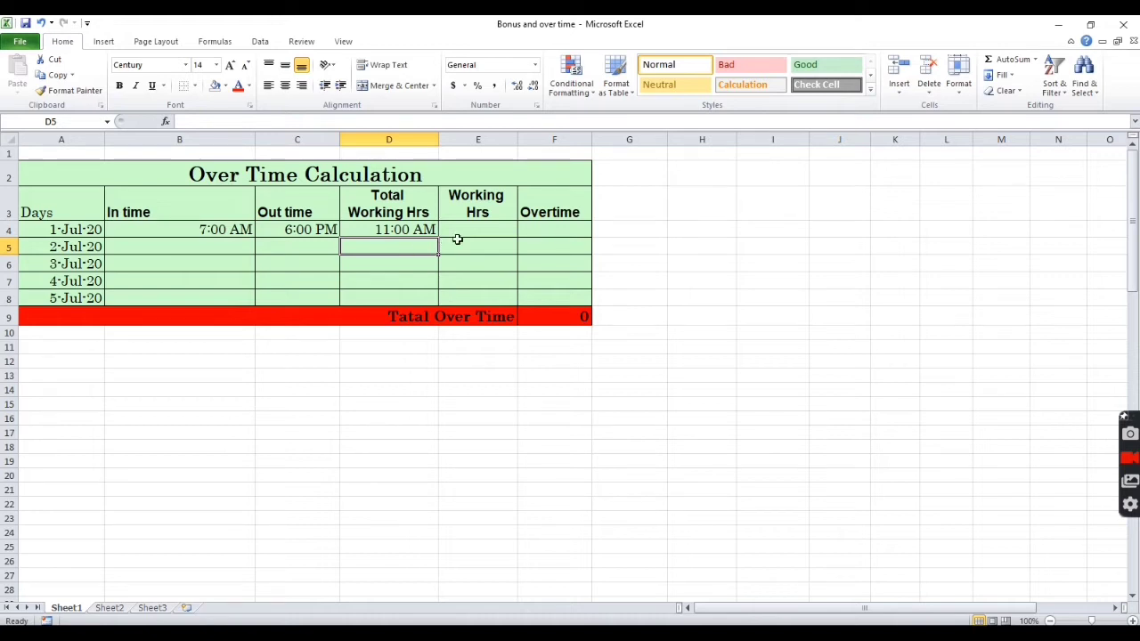
Step: Enter 8:00:00 as the working hours for 1-Jul-20 and fill it down through 5-Jul-20
{"action": "left_click", "coordinate": [462, 232]}
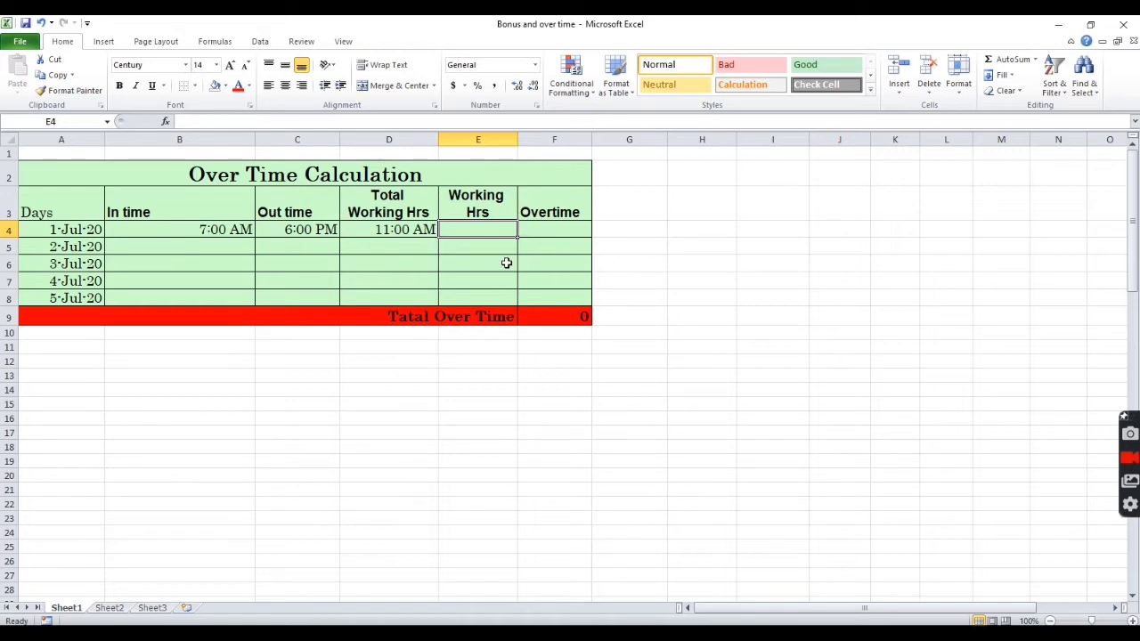
{"action": "type", "text": "8"}
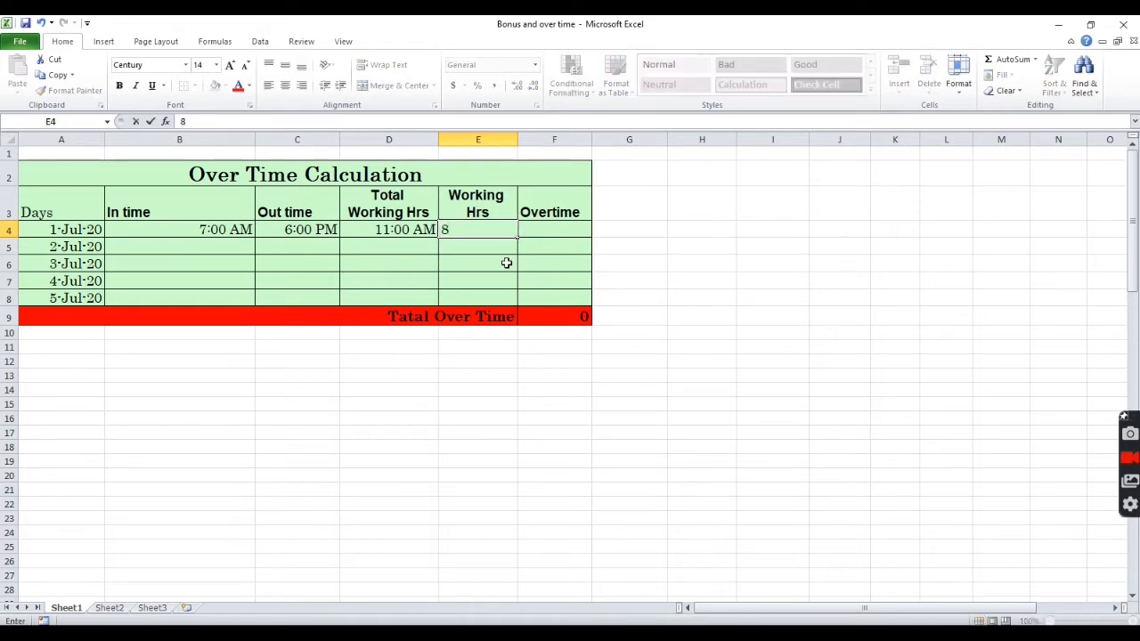
{"action": "type", "text": ":00:00"}
{"action": "key", "text": "Return"}
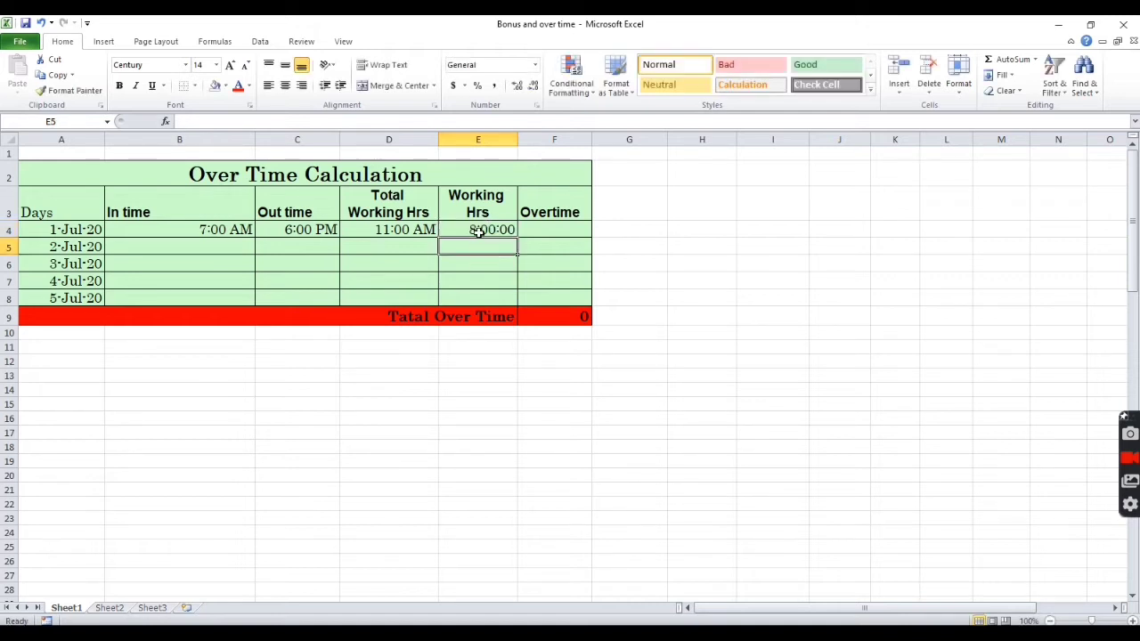
{"action": "left_click_drag", "start_coordinate": [479, 232], "coordinate": [486, 295]}
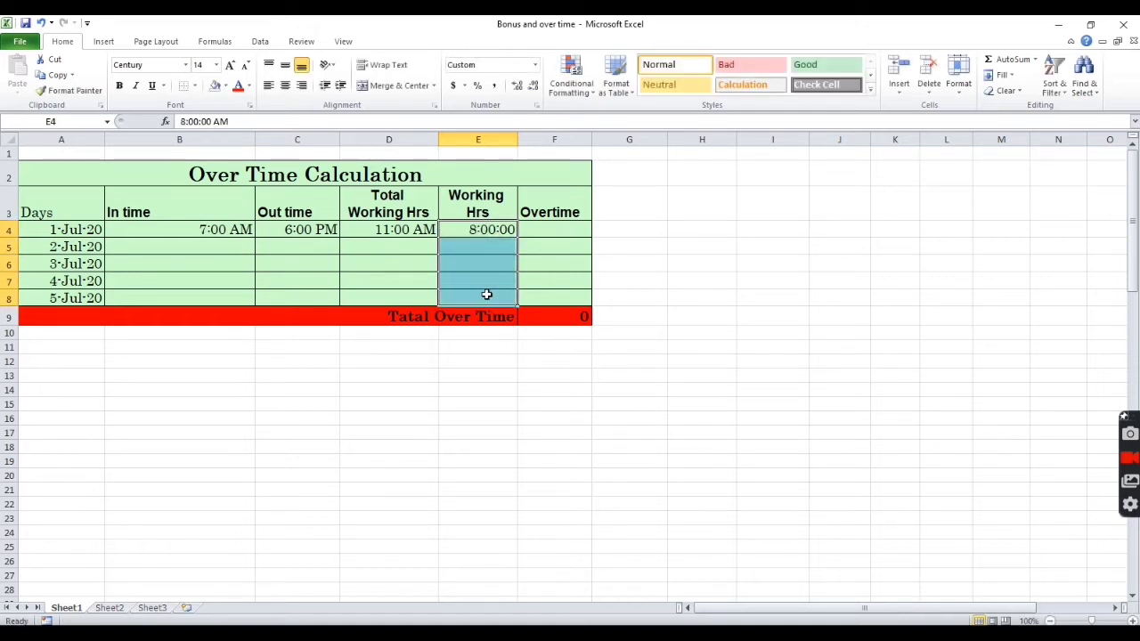
{"action": "key", "text": "ctrl+d"}
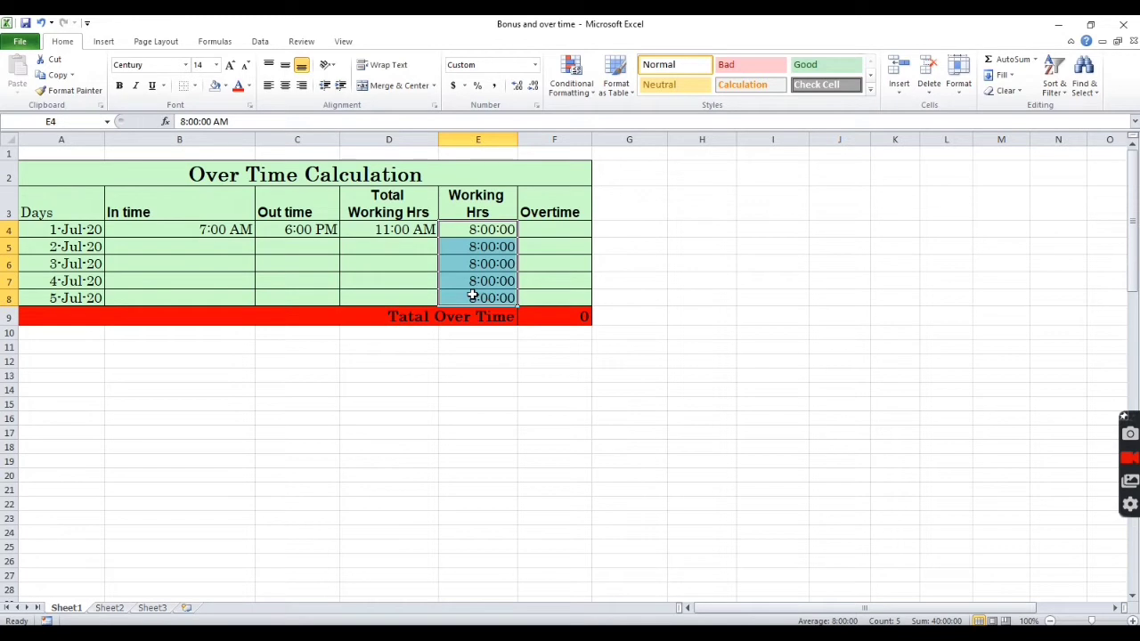
Step: Calculate the overtime for 1-Jul-20 in F4 with the formula =D4-E4
{"action": "left_click", "coordinate": [554, 232]}
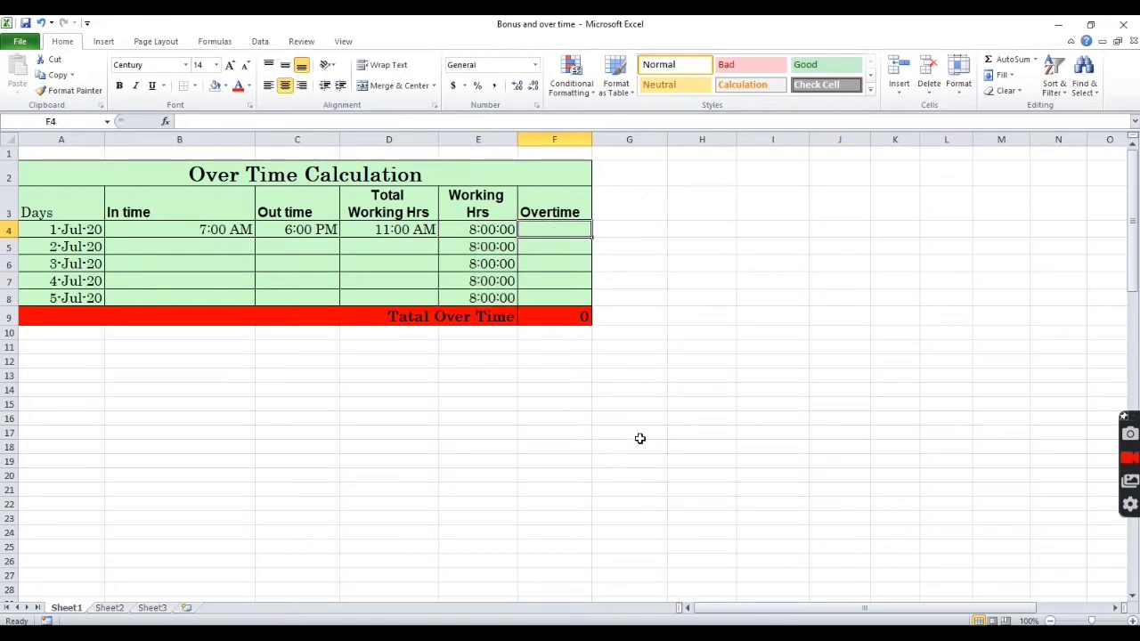
{"action": "type", "text": "="}
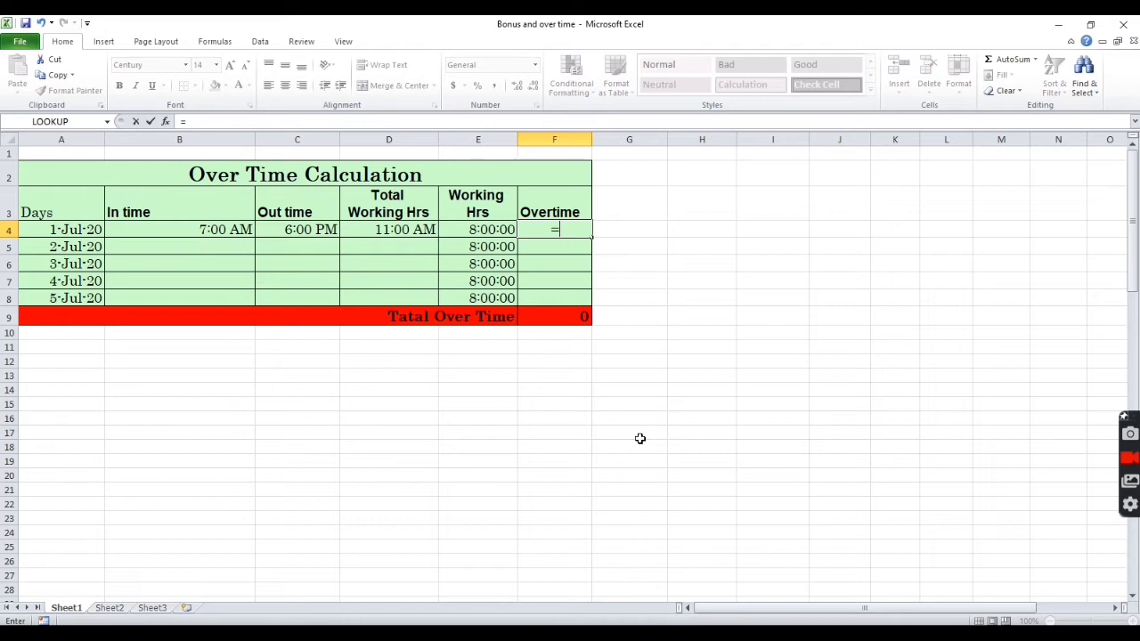
{"action": "left_click", "coordinate": [400, 229]}
{"action": "type", "text": "-"}
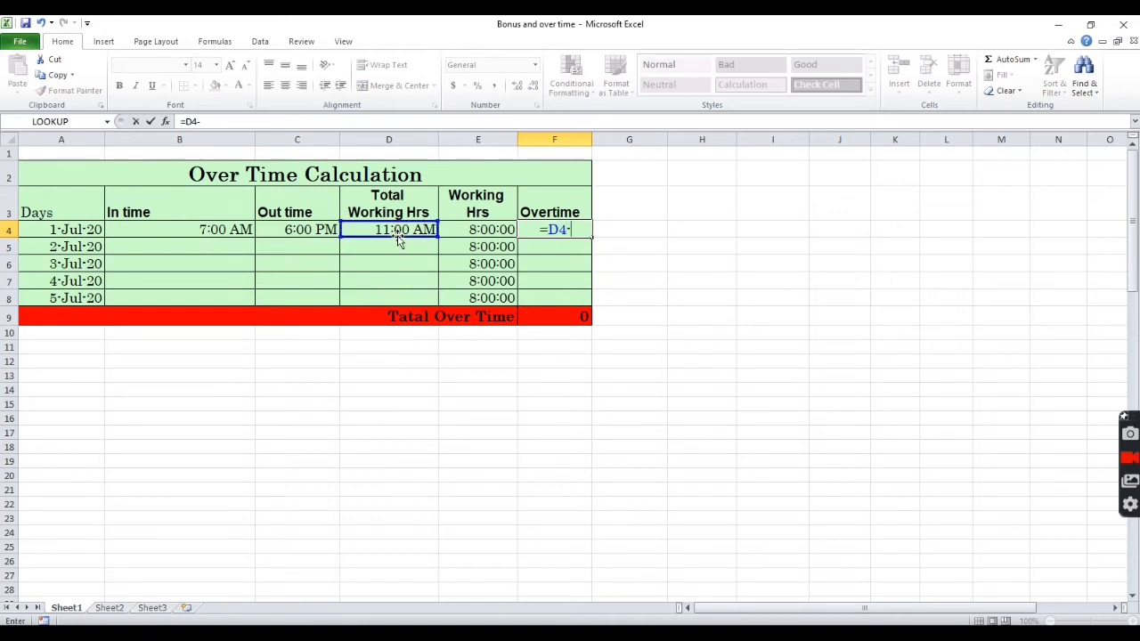
{"action": "left_click", "coordinate": [467, 229]}
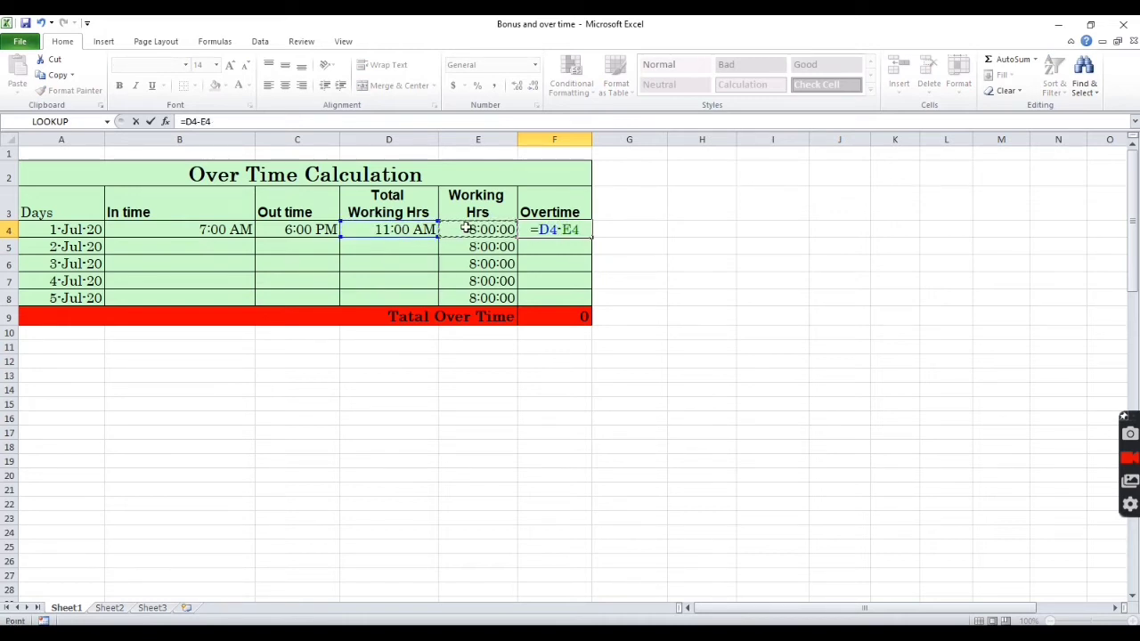
{"action": "key", "text": "Return"}
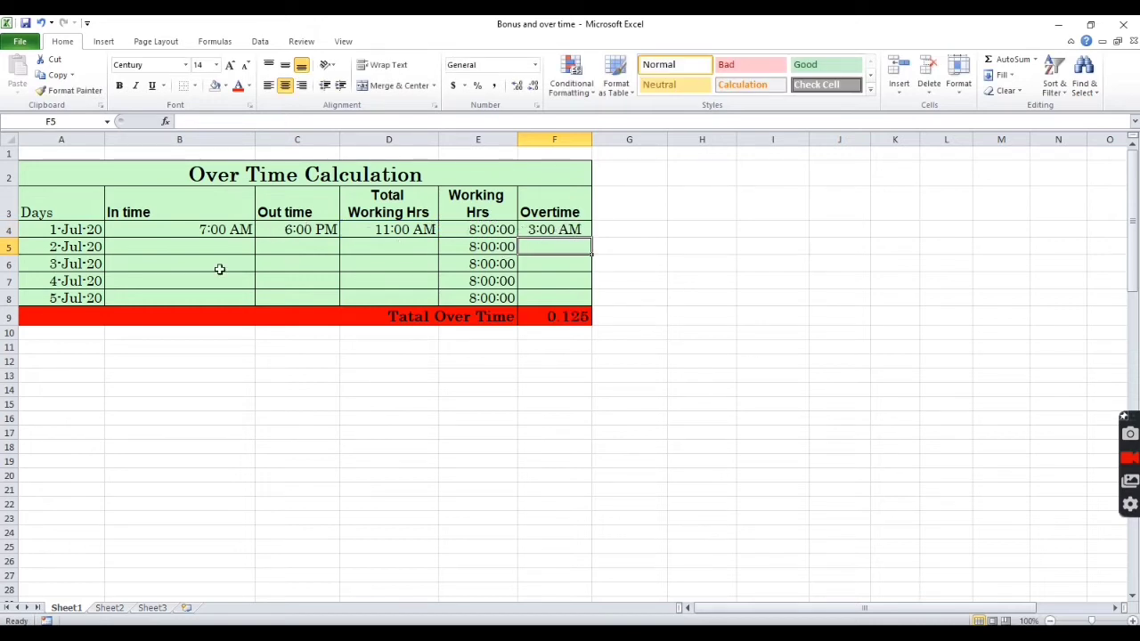
Step: For 2-Jul-20, fill down the in time 7:00 AM from the row above and enter 4:00 PM as the out time
{"action": "left_click", "coordinate": [187, 247]}
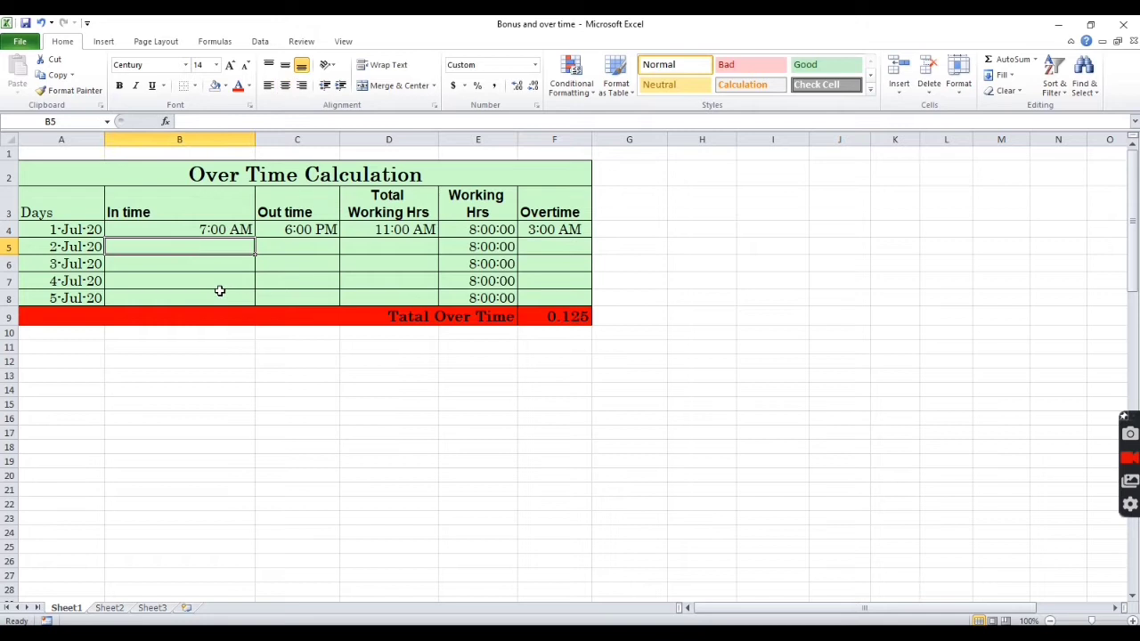
{"action": "key", "text": "ctrl+d"}
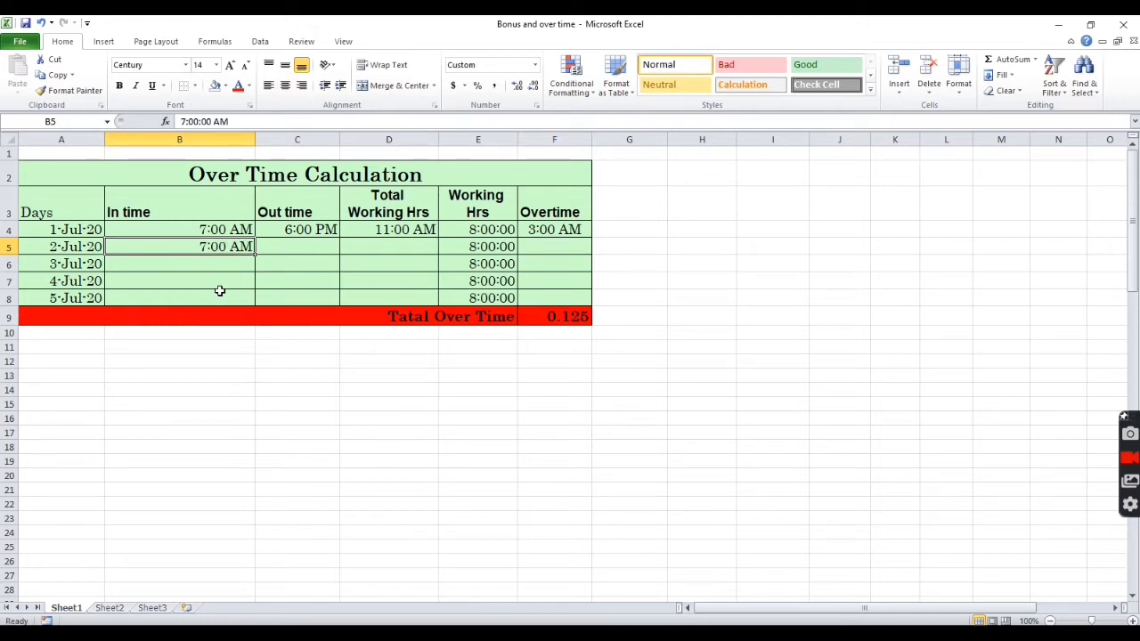
{"action": "left_click", "coordinate": [301, 251]}
{"action": "type", "text": "1"}
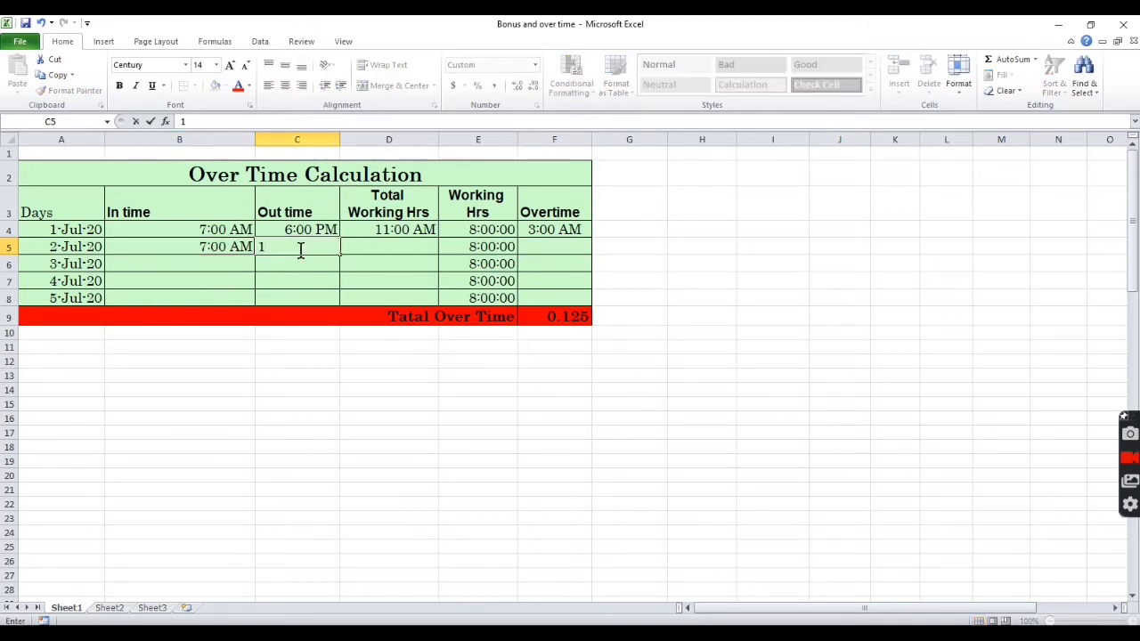
{"action": "type", "text": "6"}
{"action": "key", "text": "BackSpace"}
{"action": "key", "text": "BackSpace"}
{"action": "type", "text": "4:00 PM"}
{"action": "key", "text": "Return"}
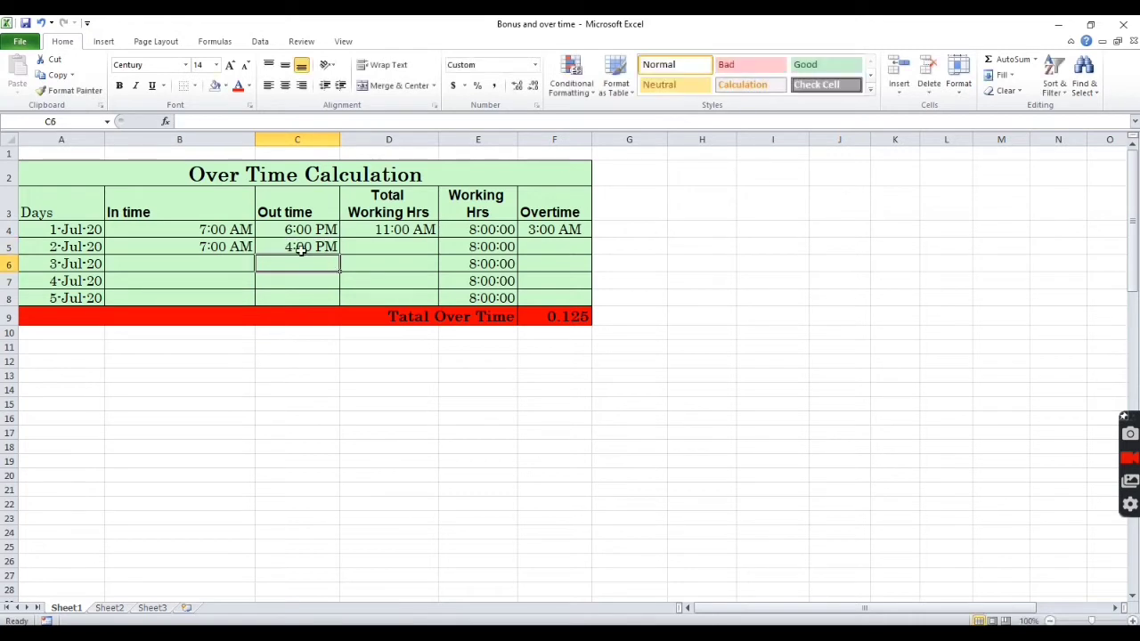
Step: Fill the Total Working Hrs formula down from 1-Jul-20 through 5-Jul-20
{"action": "left_click", "coordinate": [376, 249]}
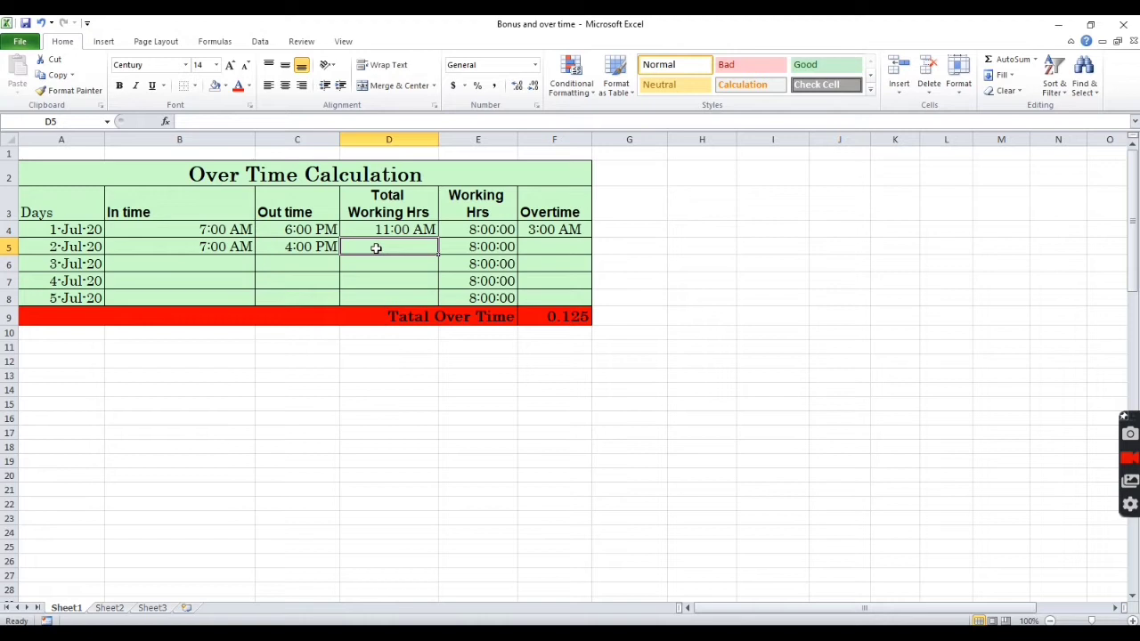
{"action": "key", "text": "ctrl+d"}
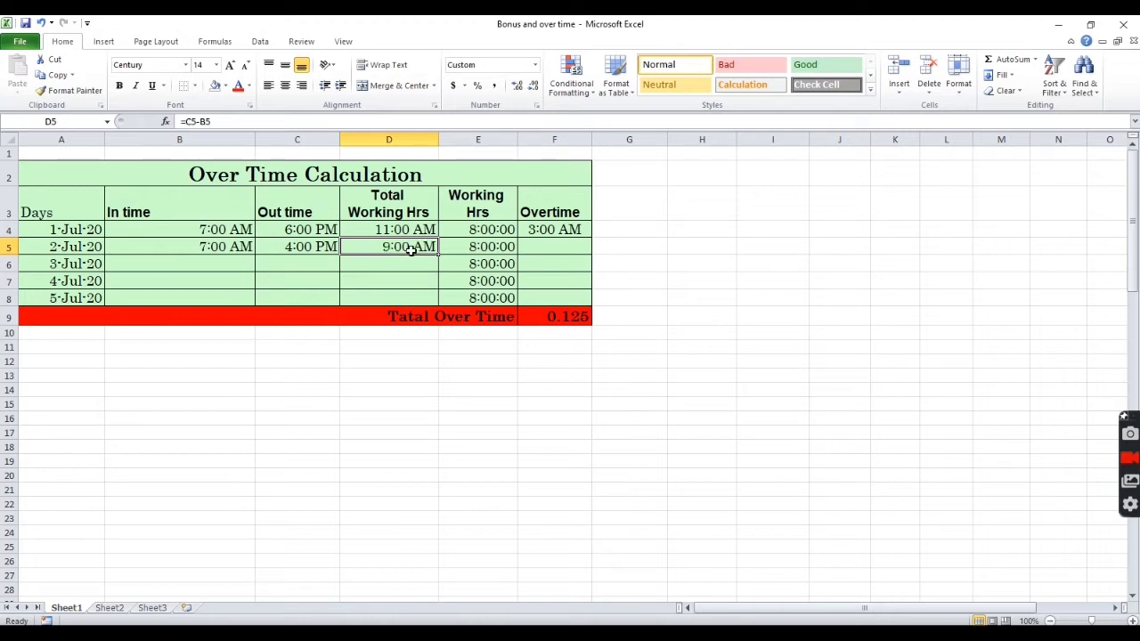
{"action": "left_click_drag", "start_coordinate": [409, 247], "coordinate": [418, 297]}
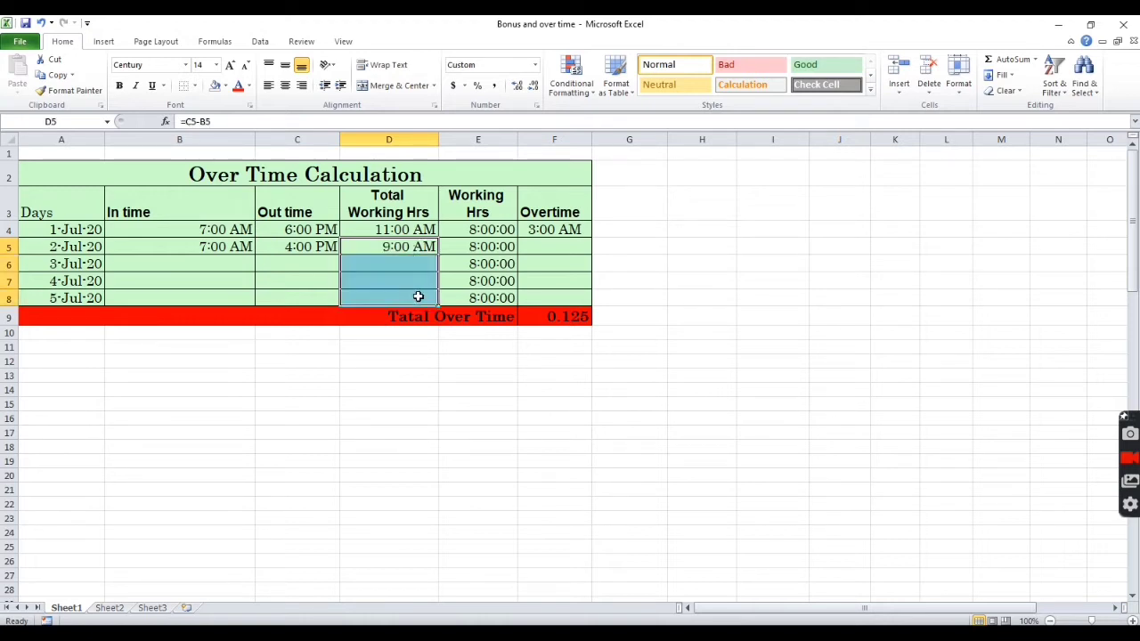
{"action": "key", "text": "ctrl+d"}
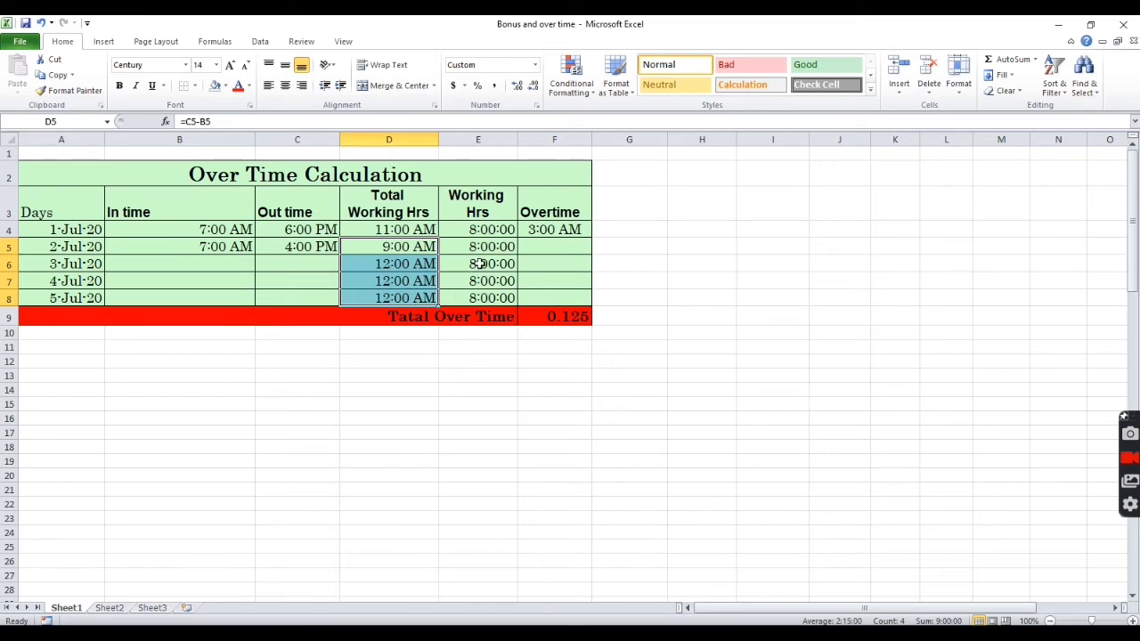
Step: Fill the Overtime formula from F4 down through the 5-Jul-20 row
{"action": "left_click", "coordinate": [543, 233]}
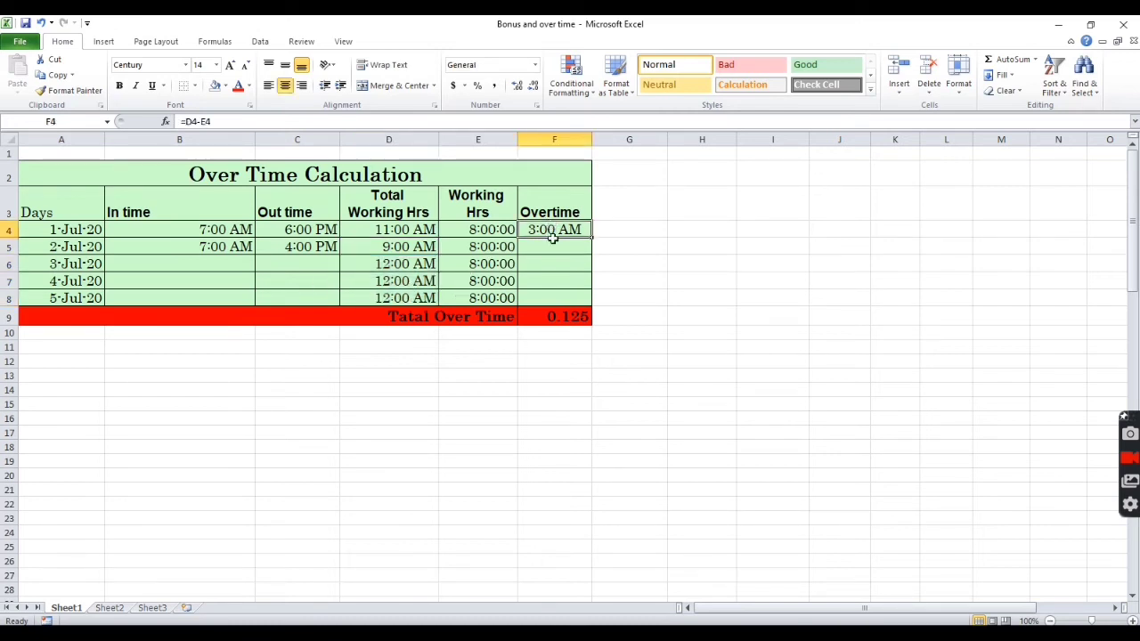
{"action": "left_click_drag", "start_coordinate": [552, 236], "coordinate": [552, 295]}
{"action": "key", "text": "ctrl+d"}
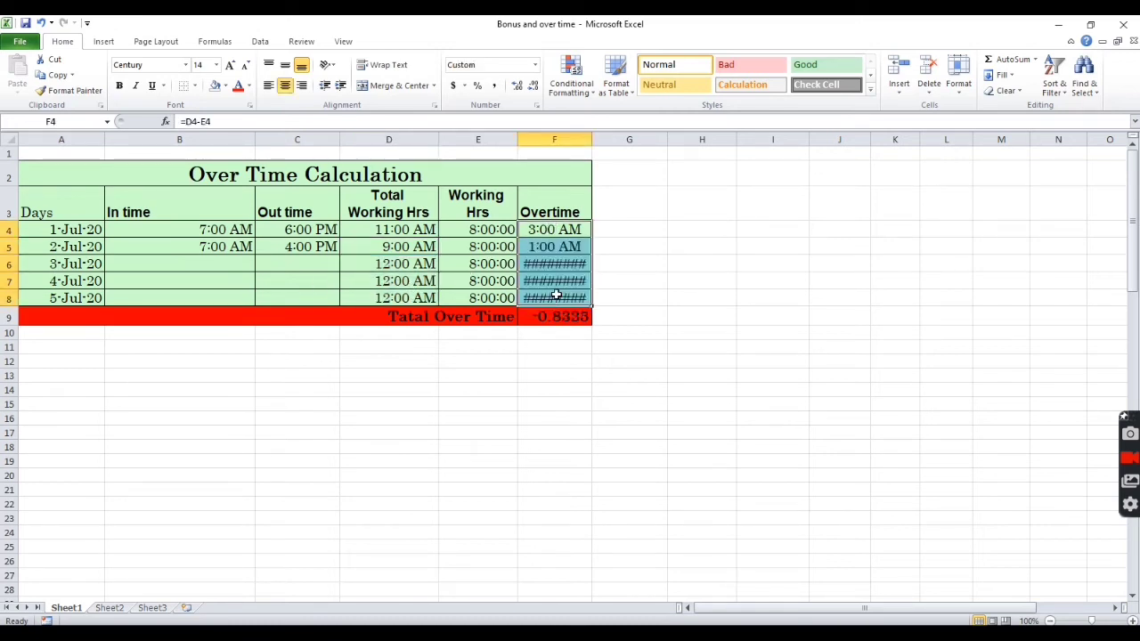
{"action": "left_click", "coordinate": [545, 250]}
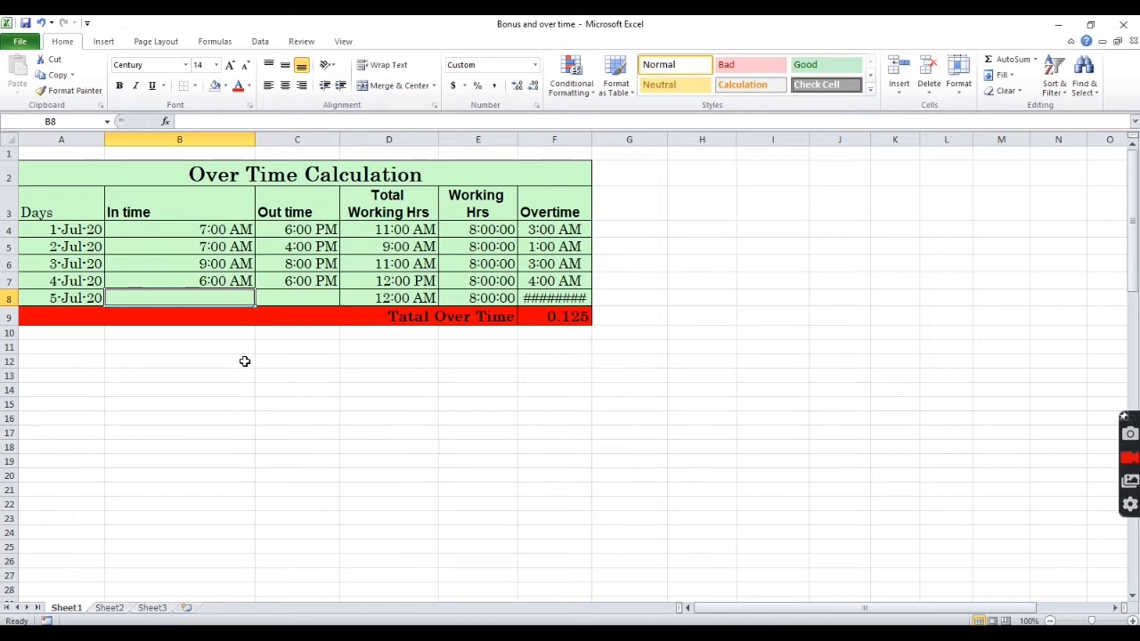
Step: For 5-Jul-20, enter 8:00 AM as the in time and 11:00 PM as the out time
{"action": "type", "text": "8:00"}
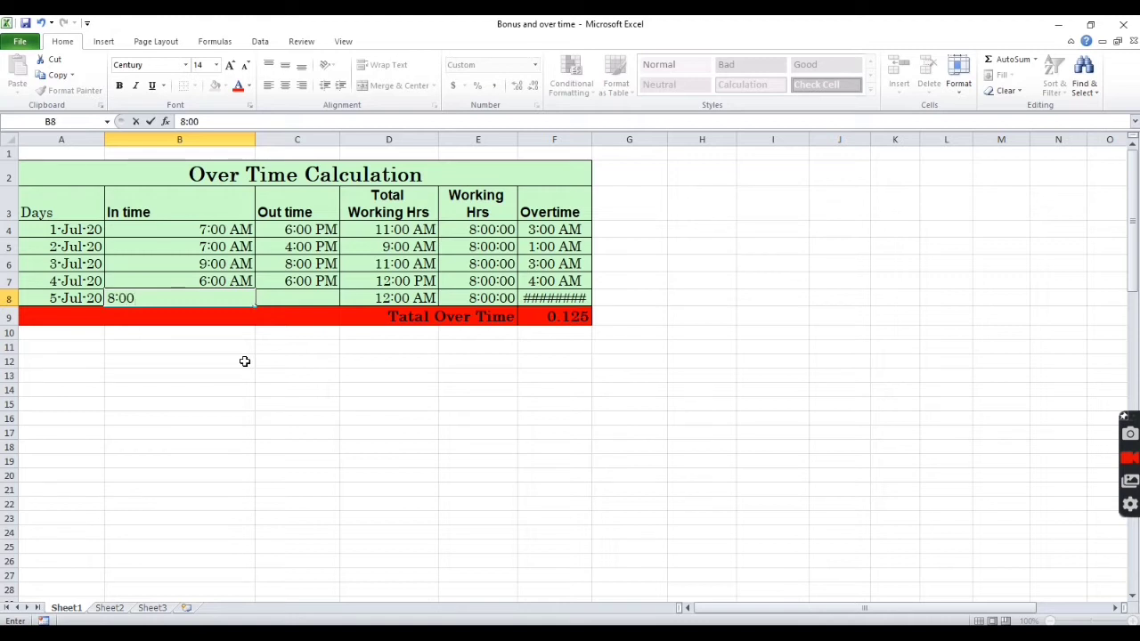
{"action": "type", "text": " AM"}
{"action": "key", "text": "Tab"}
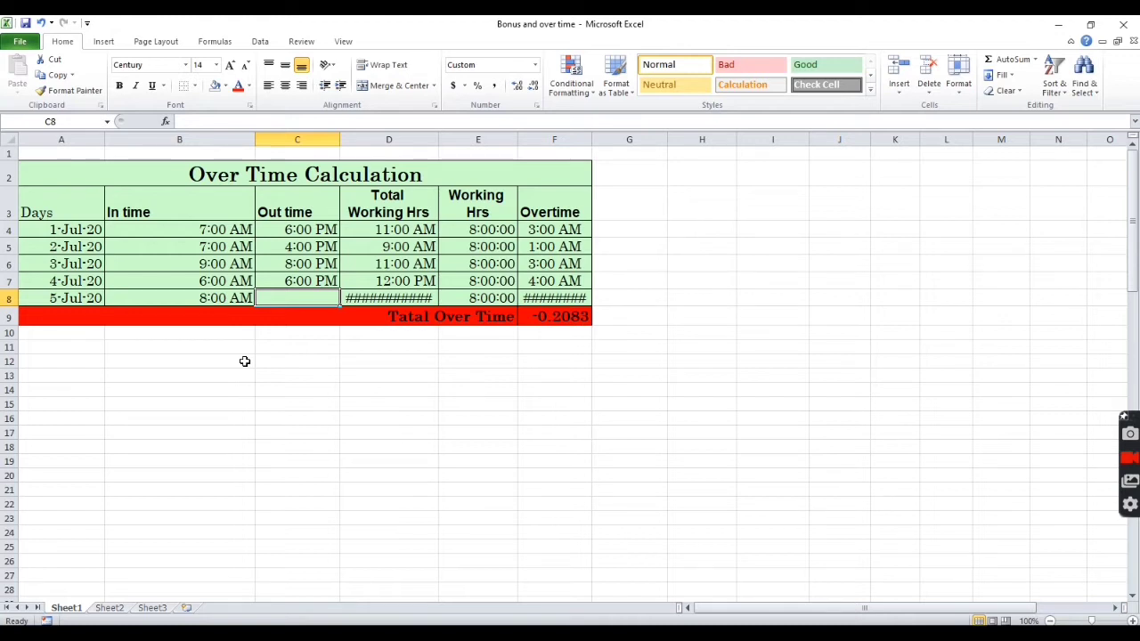
{"action": "type", "text": "11:"}
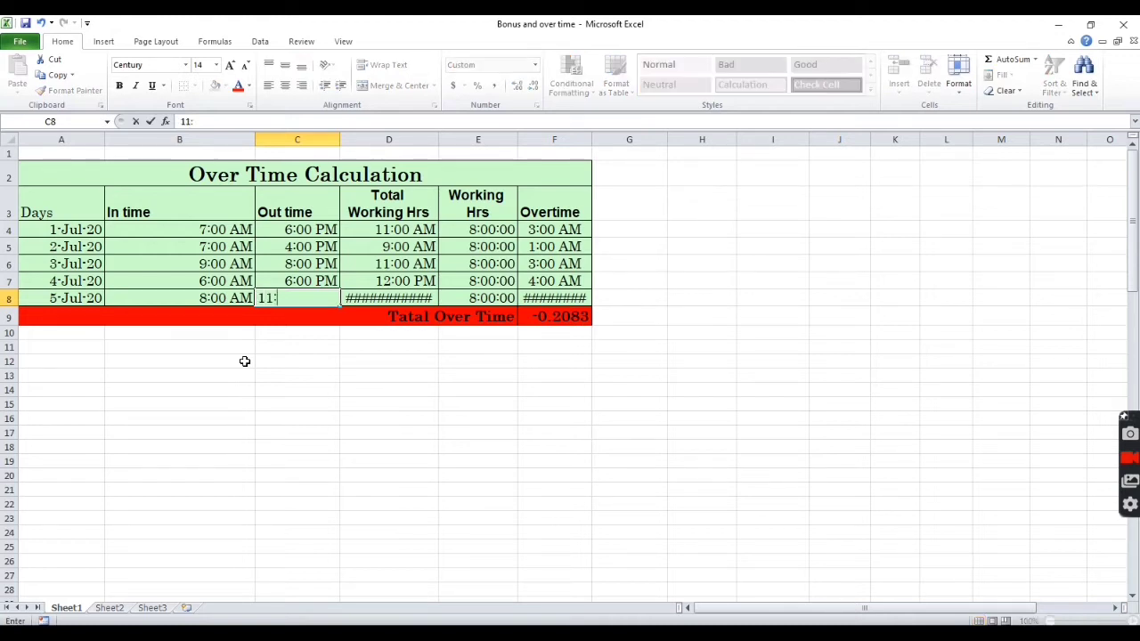
{"action": "type", "text": "00PMM"}
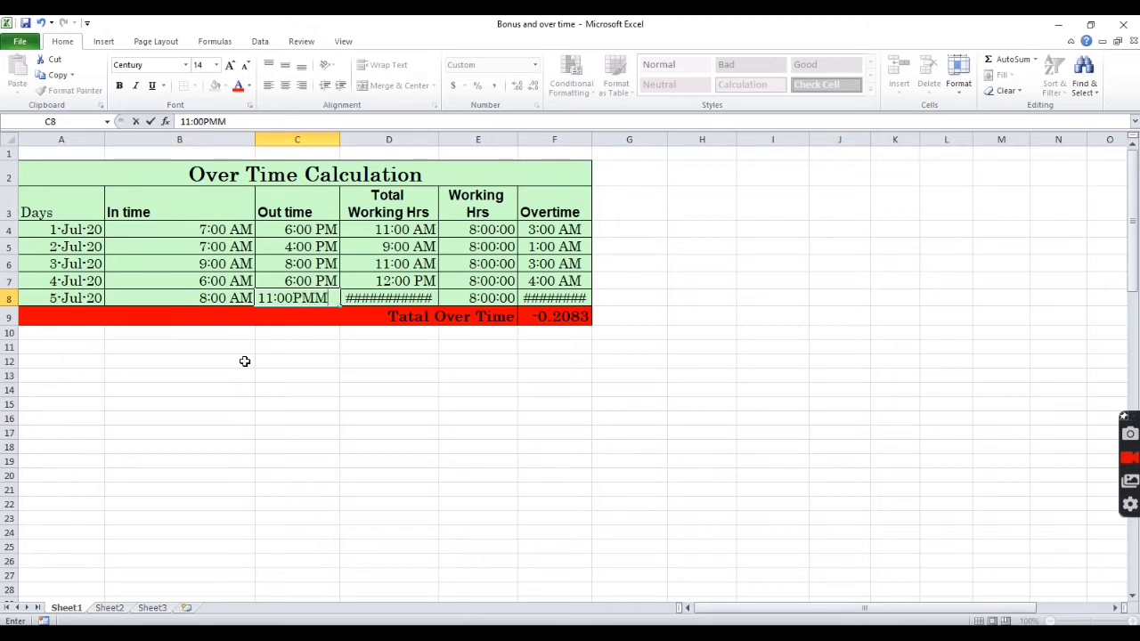
{"action": "key", "text": "BackSpace"}
{"action": "key", "text": "BackSpace"}
{"action": "key", "text": "BackSpace"}
{"action": "type", "text": "PM"}
{"action": "key", "text": "Return"}
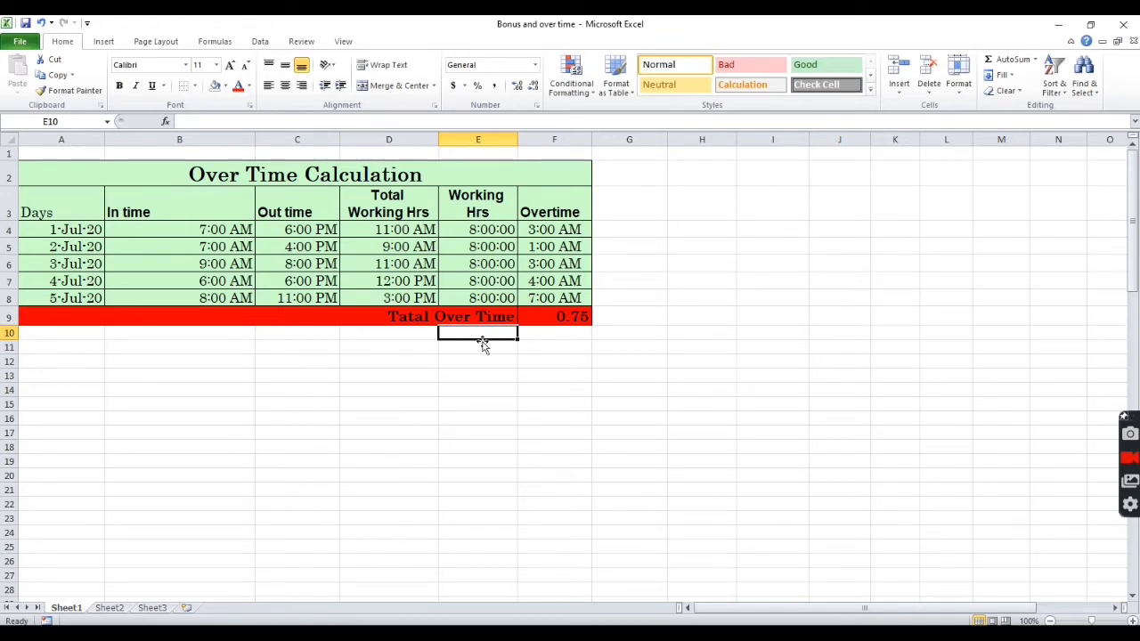
Step: Total the daily overtime in F9 with a SUM formula over F4:F8
{"action": "left_click", "coordinate": [532, 317]}
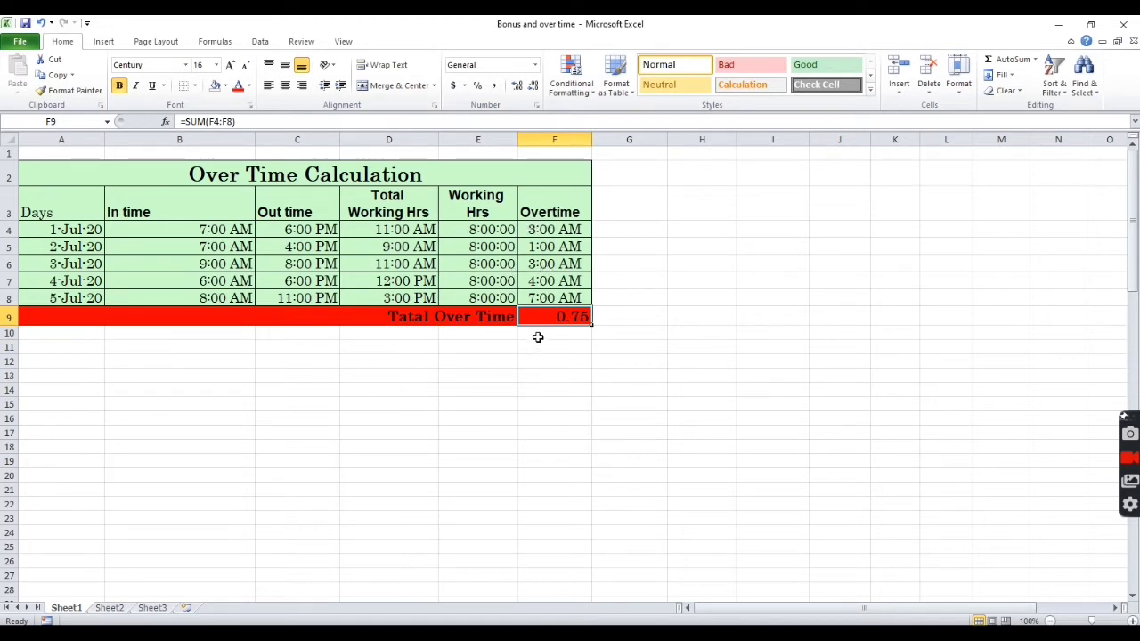
{"action": "key", "text": "F2"}
{"action": "type", "text": "=sum"}
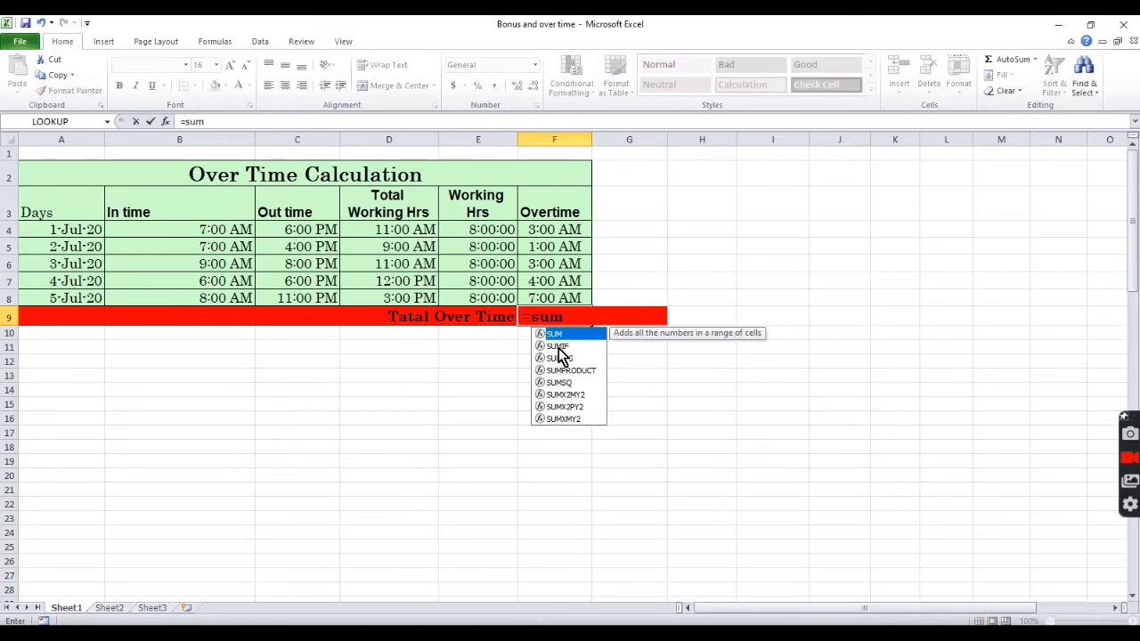
{"action": "type", "text": "("}
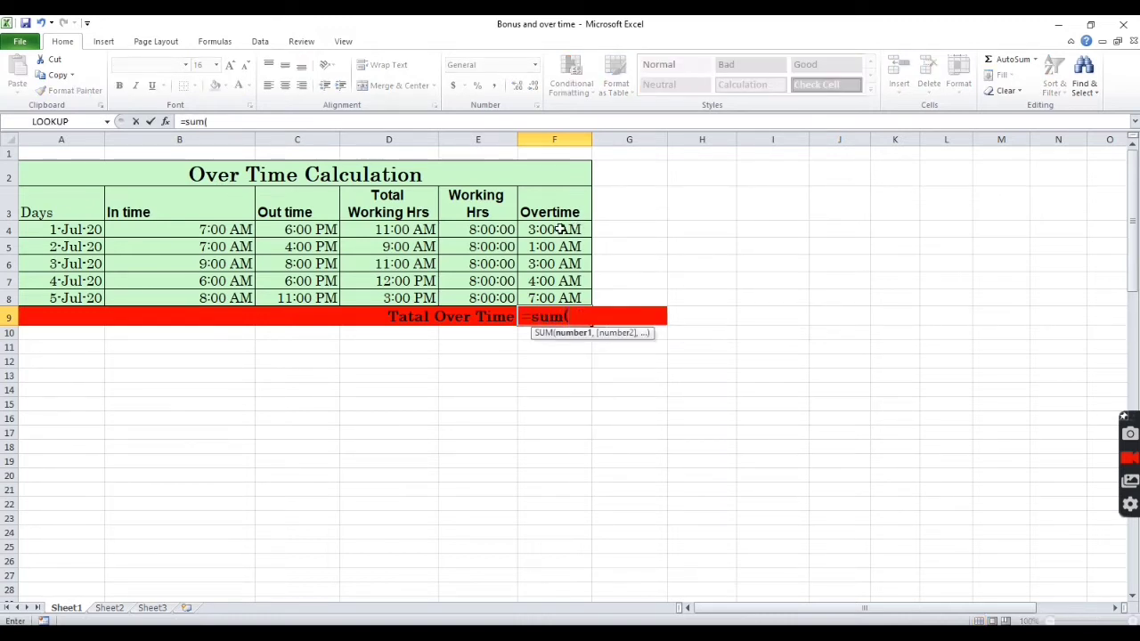
{"action": "left_click_drag", "start_coordinate": [558, 230], "coordinate": [571, 300]}
{"action": "key", "text": "Return"}
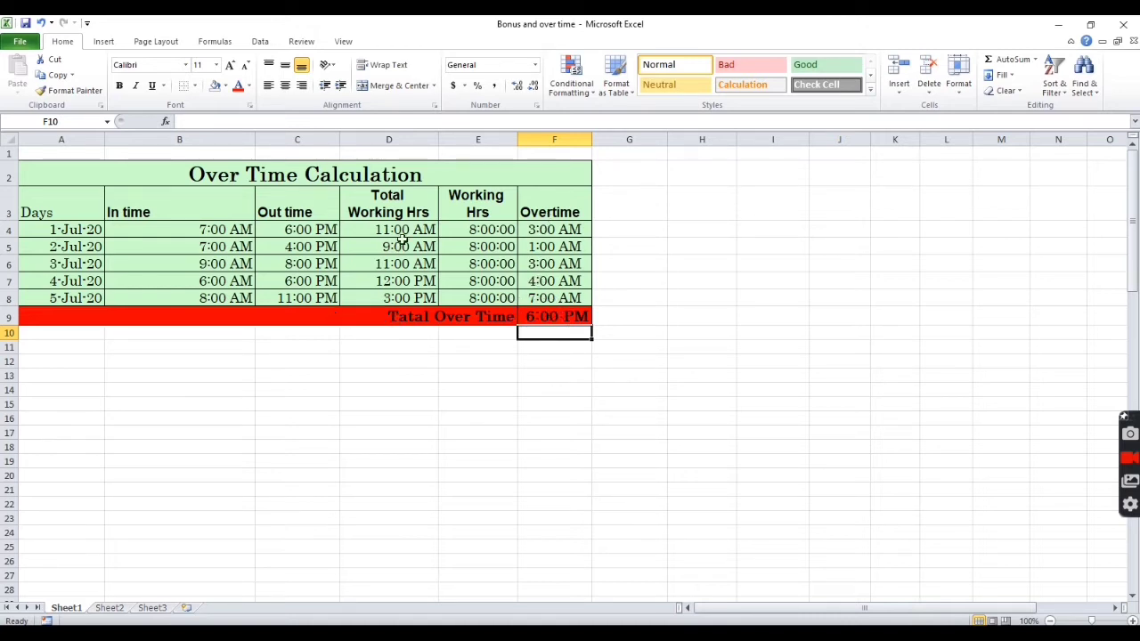
Step: Format the Total Working Hrs values in D4:D8 with the custom number format h:mm:ss
{"action": "left_click_drag", "start_coordinate": [398, 230], "coordinate": [403, 295]}
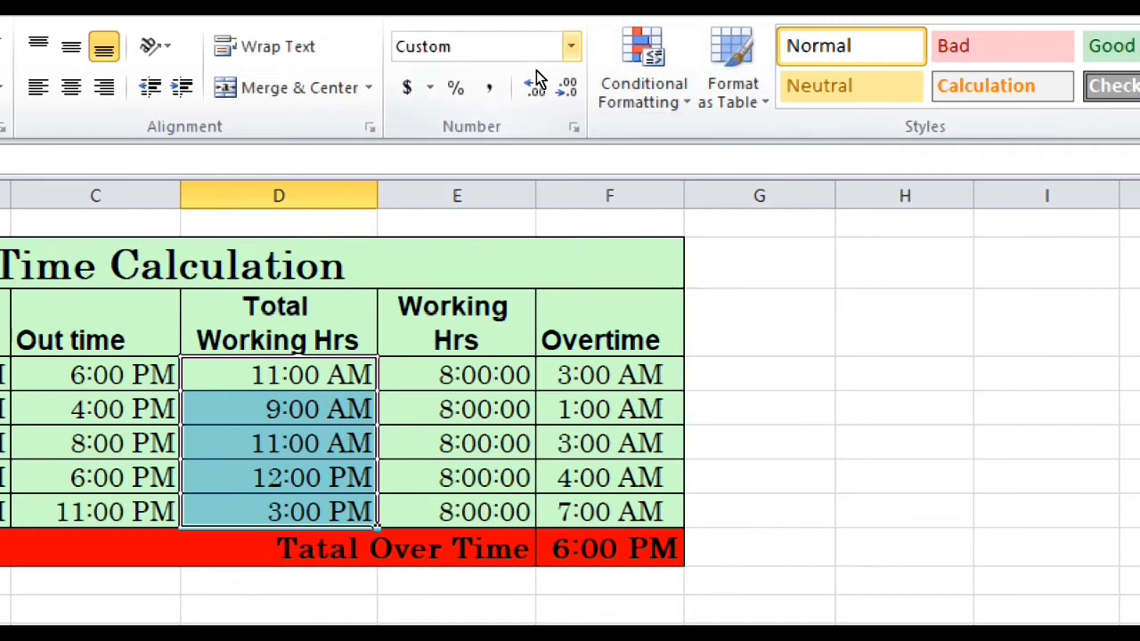
{"action": "left_click", "coordinate": [517, 75]}
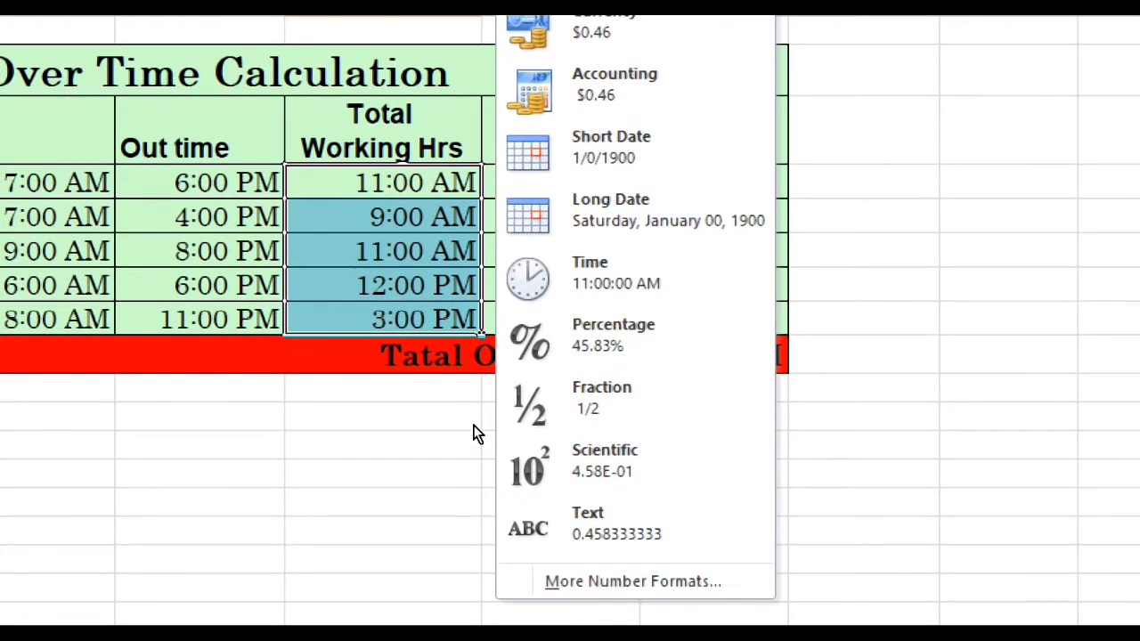
{"action": "left_click", "coordinate": [632, 581]}
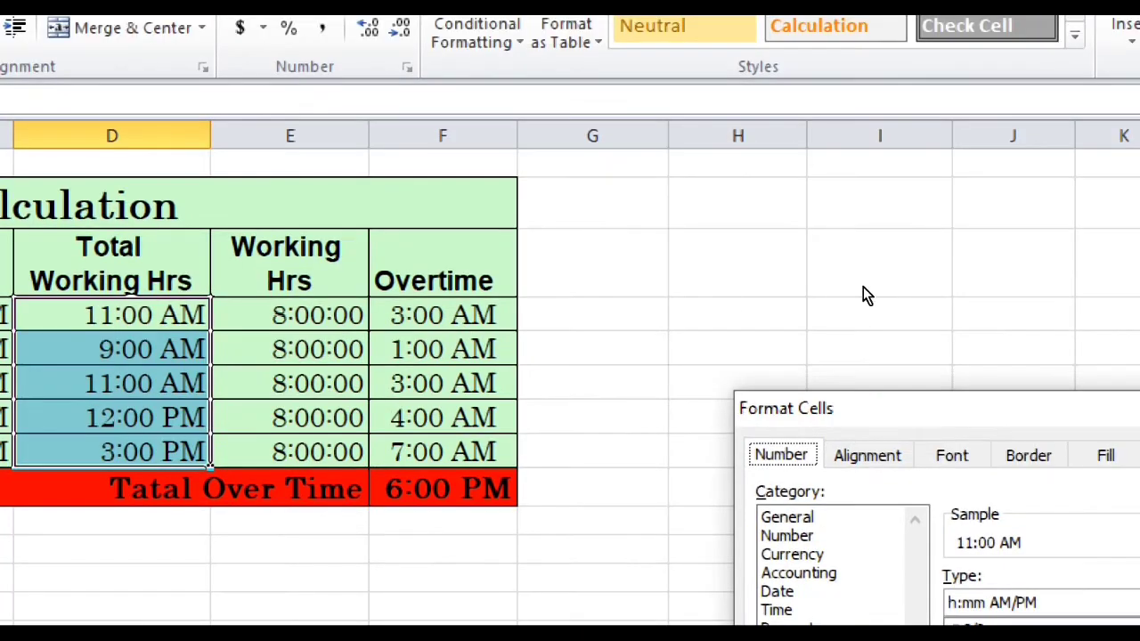
{"action": "left_click_drag", "start_coordinate": [756, 276], "coordinate": [577, 122]}
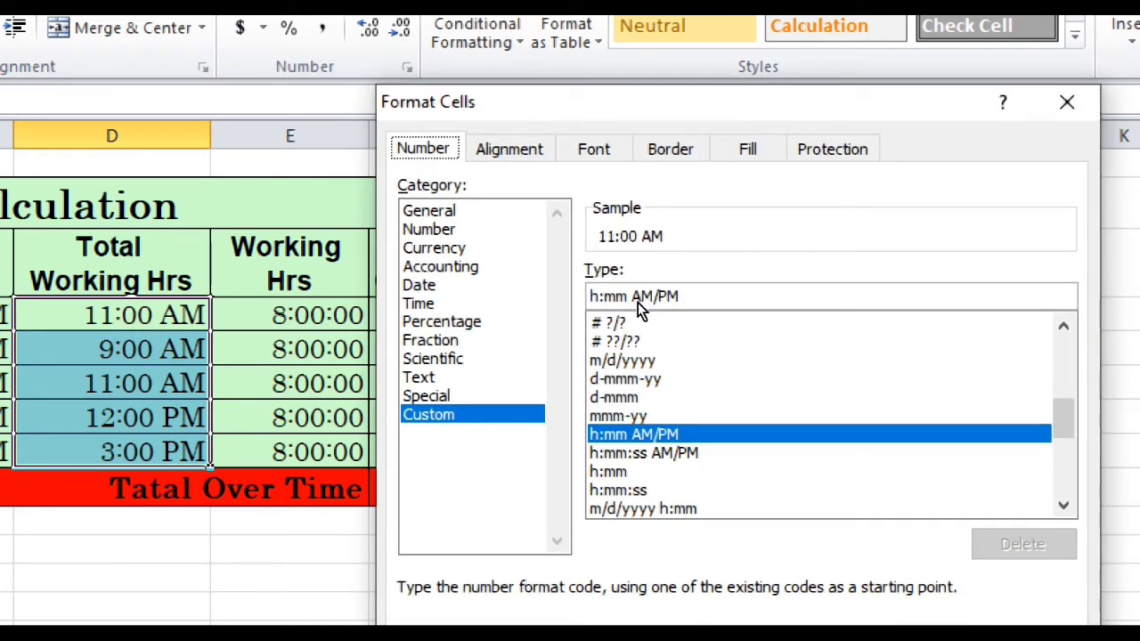
{"action": "key", "text": "Down"}
{"action": "key", "text": "Down"}
{"action": "key", "text": "Down"}
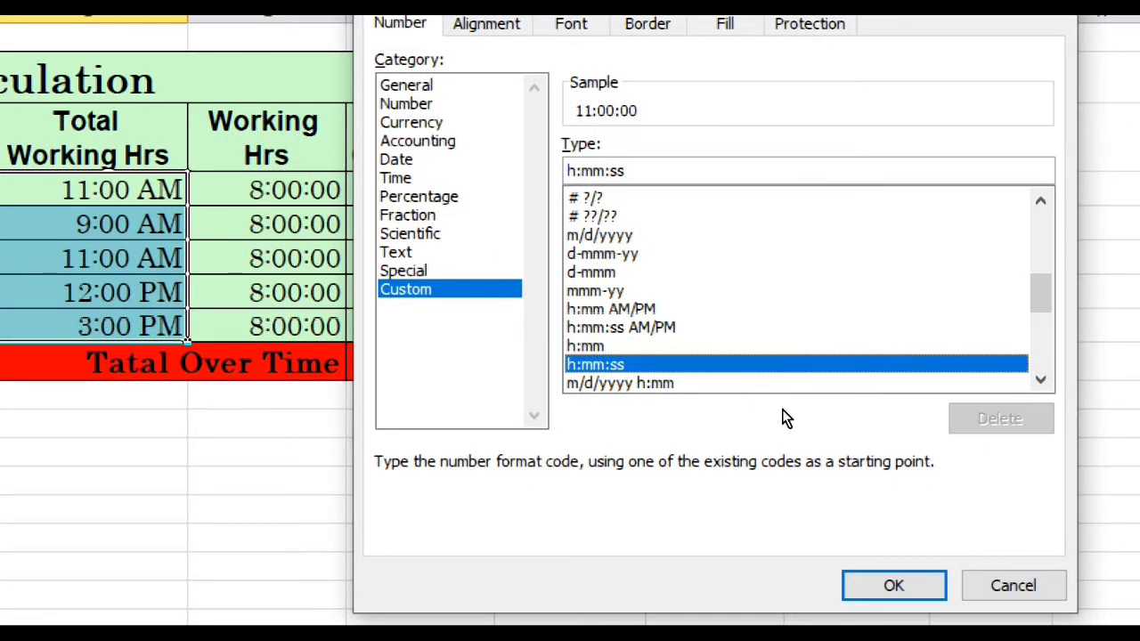
{"action": "key", "text": "Return"}
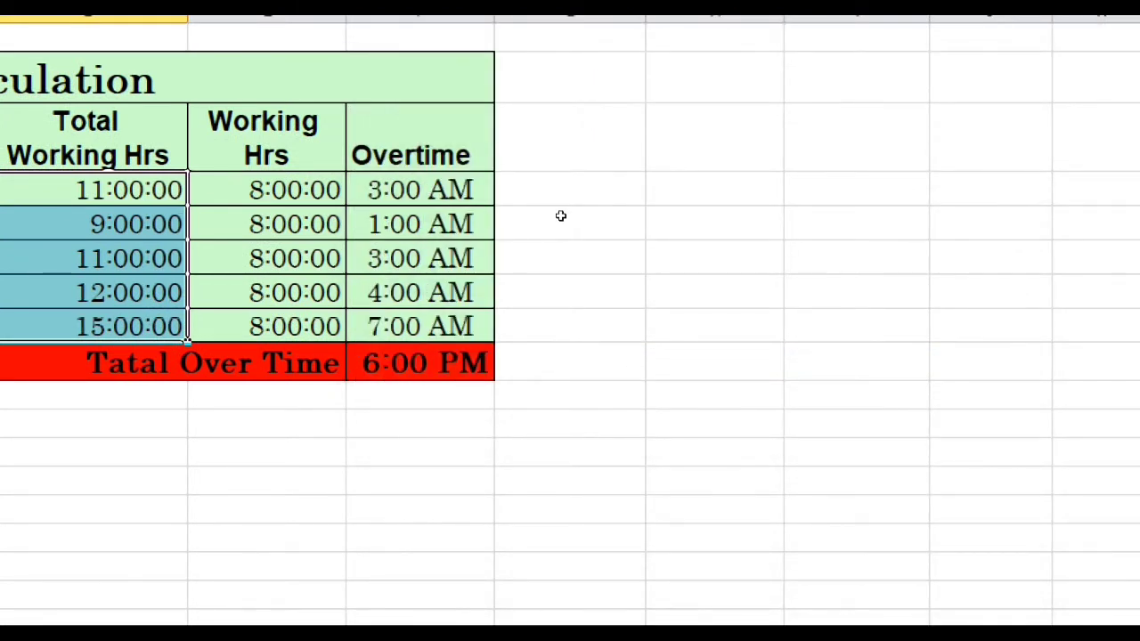
Step: Format the Overtime values in F4:F8 with the custom number format h:mm:ss
{"action": "left_click_drag", "start_coordinate": [420, 190], "coordinate": [420, 326]}
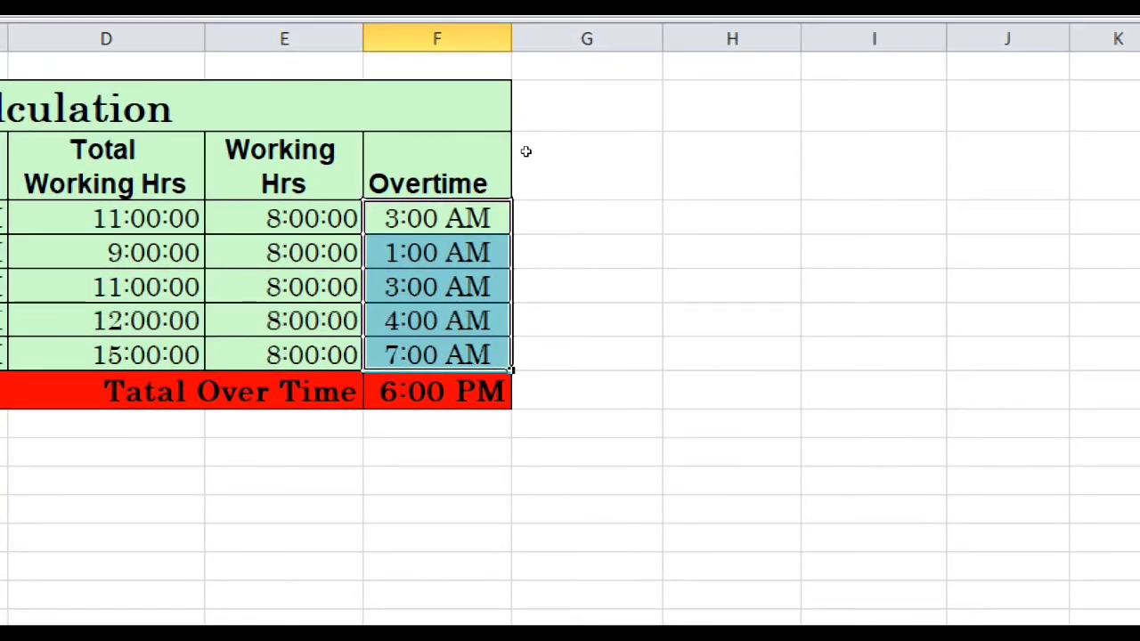
{"action": "key", "text": "ctrl+1"}
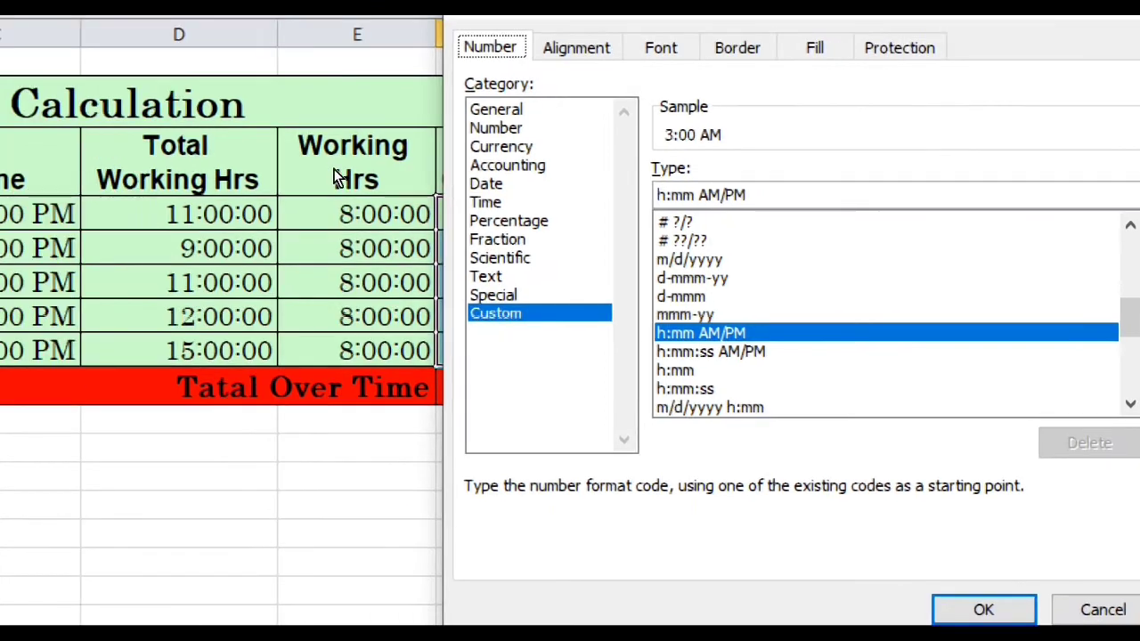
{"action": "left_click", "coordinate": [740, 381]}
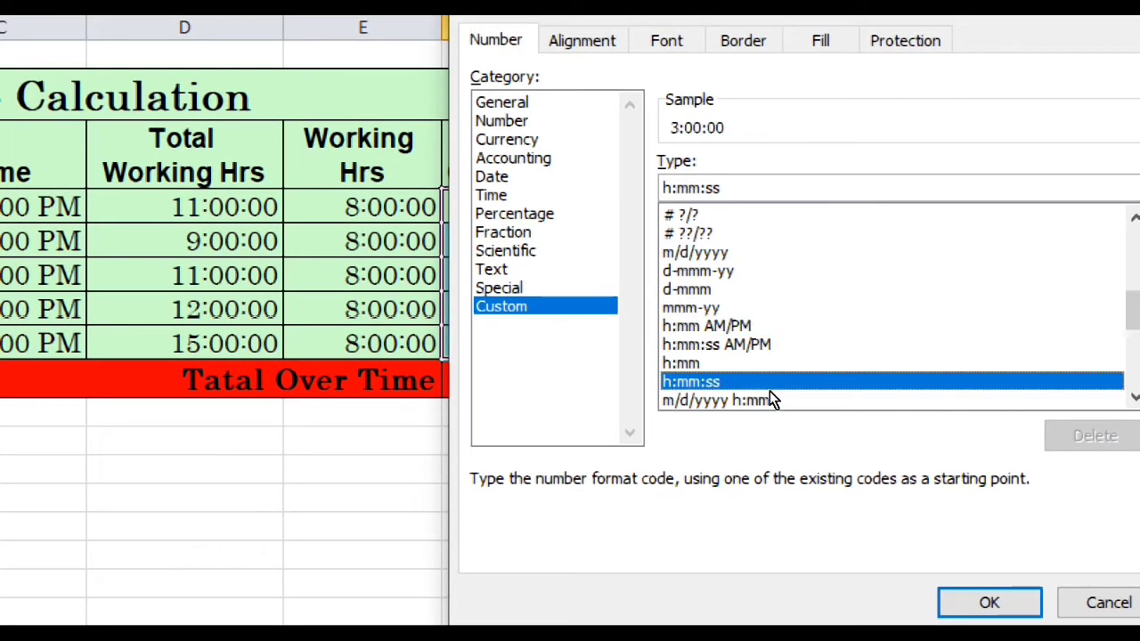
{"action": "key", "text": "Return"}
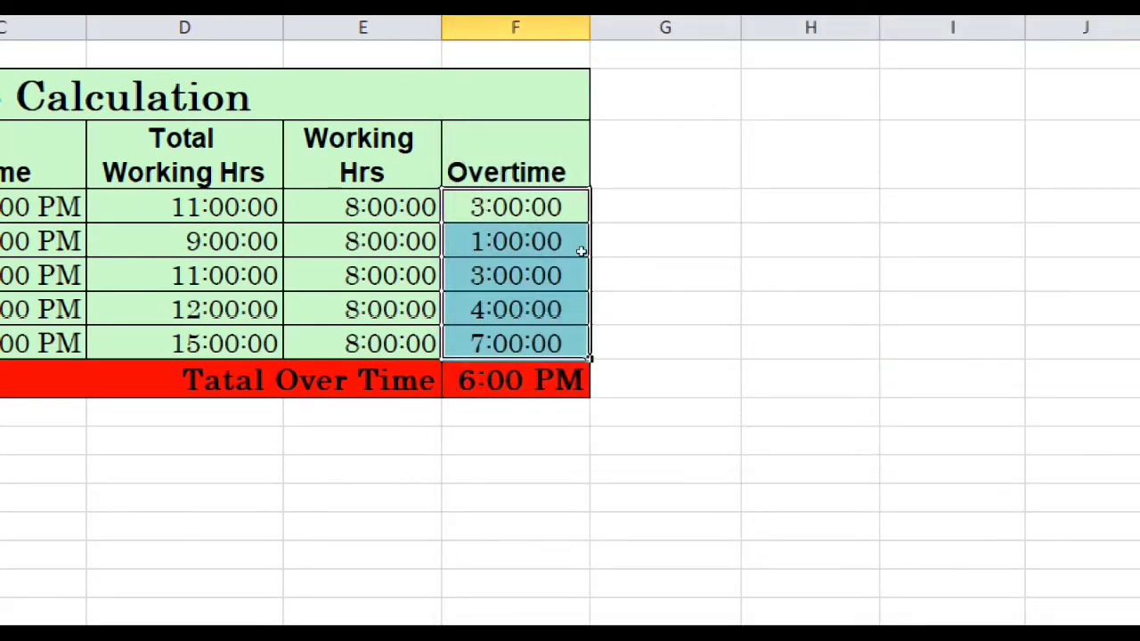
Step: Re-enter the total overtime formula in F9 as the sum of F4:F8
{"action": "left_click", "coordinate": [579, 392]}
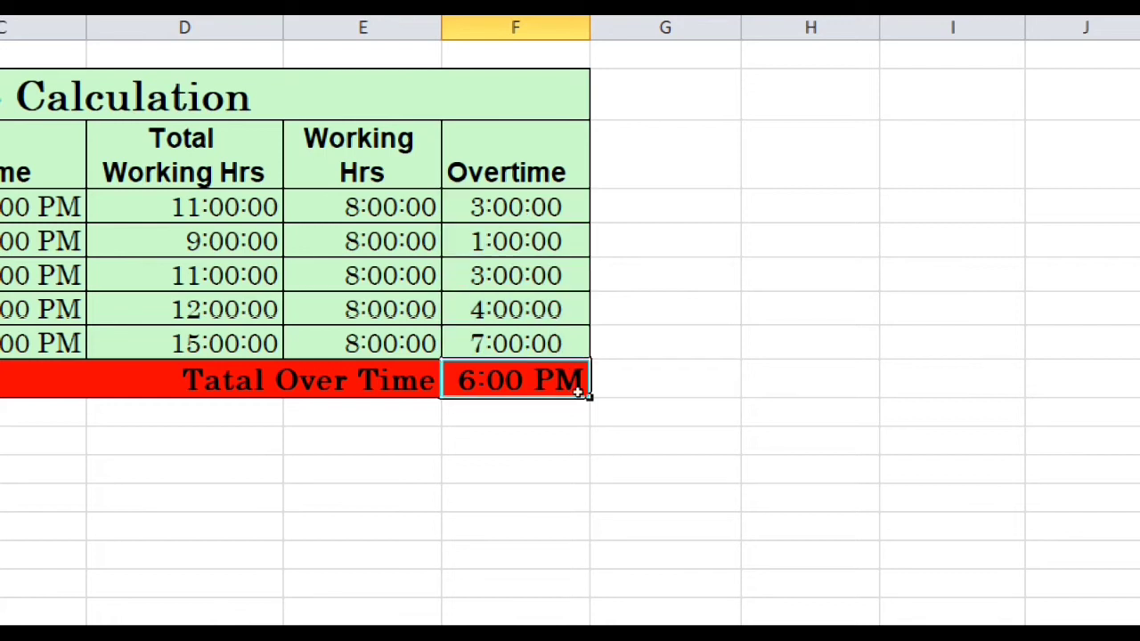
{"action": "type", "text": "="}
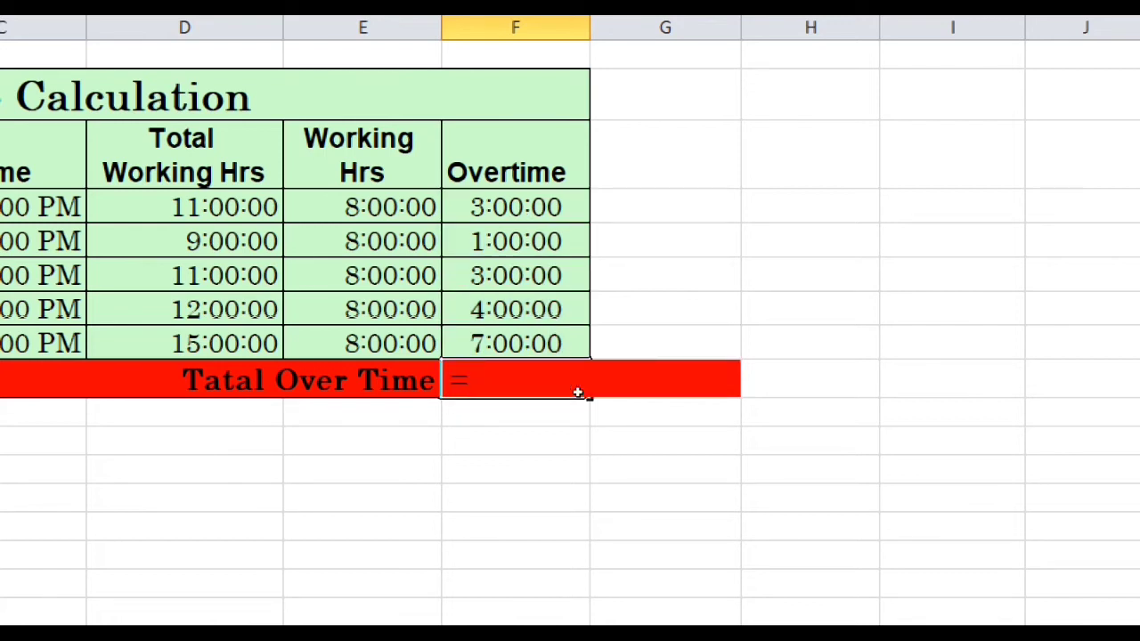
{"action": "type", "text": "sum"}
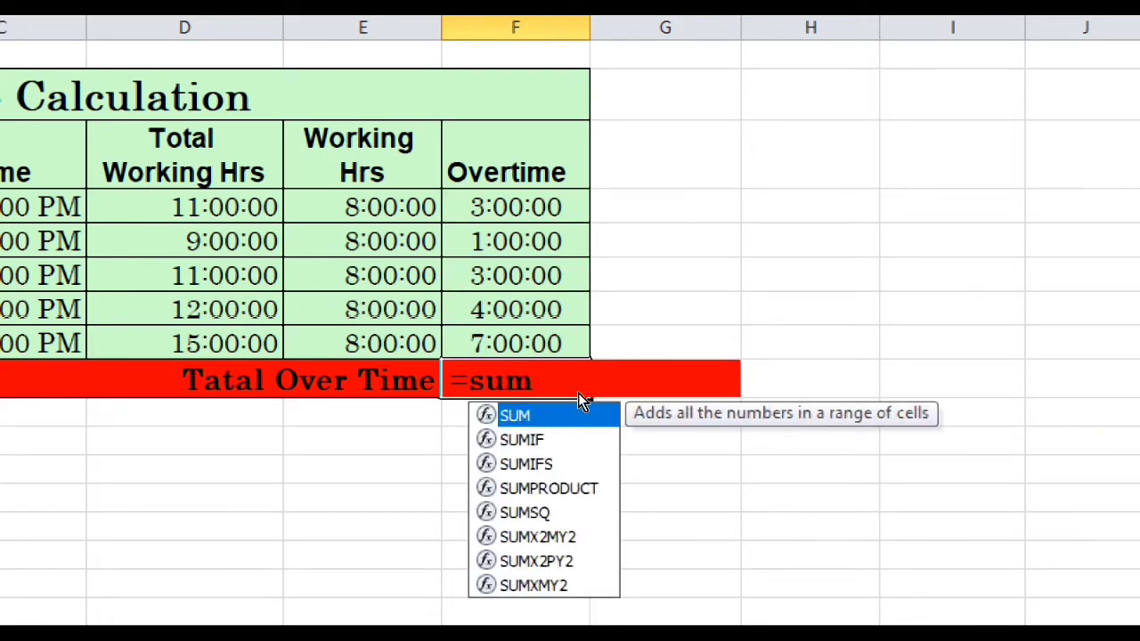
{"action": "type", "text": "("}
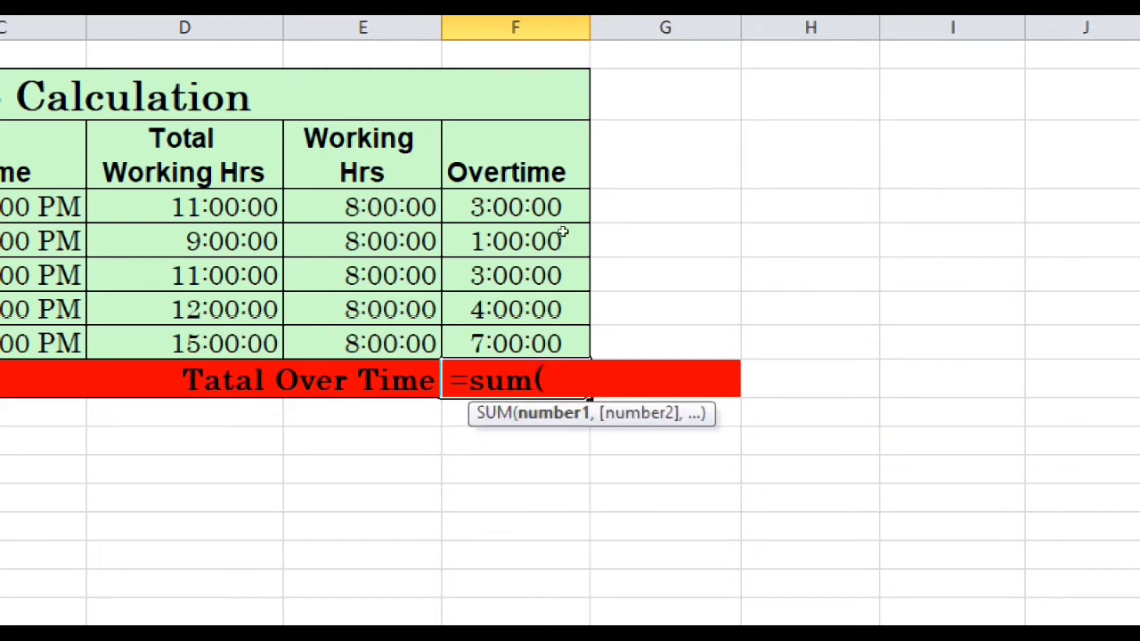
{"action": "left_click_drag", "start_coordinate": [561, 206], "coordinate": [565, 344]}
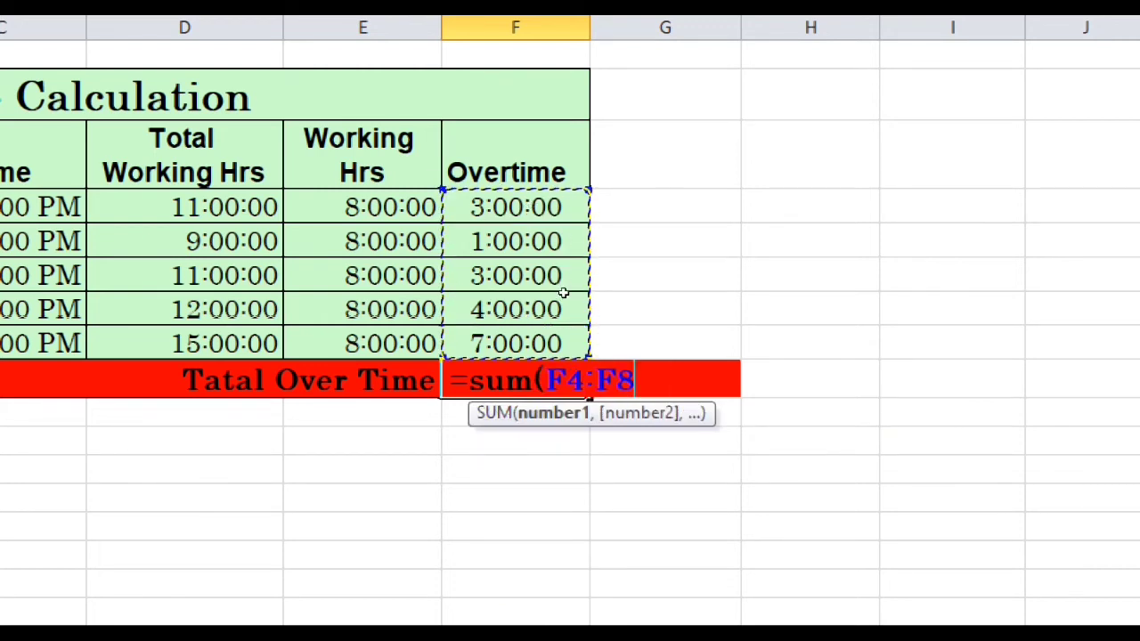
{"action": "key", "text": "Return"}
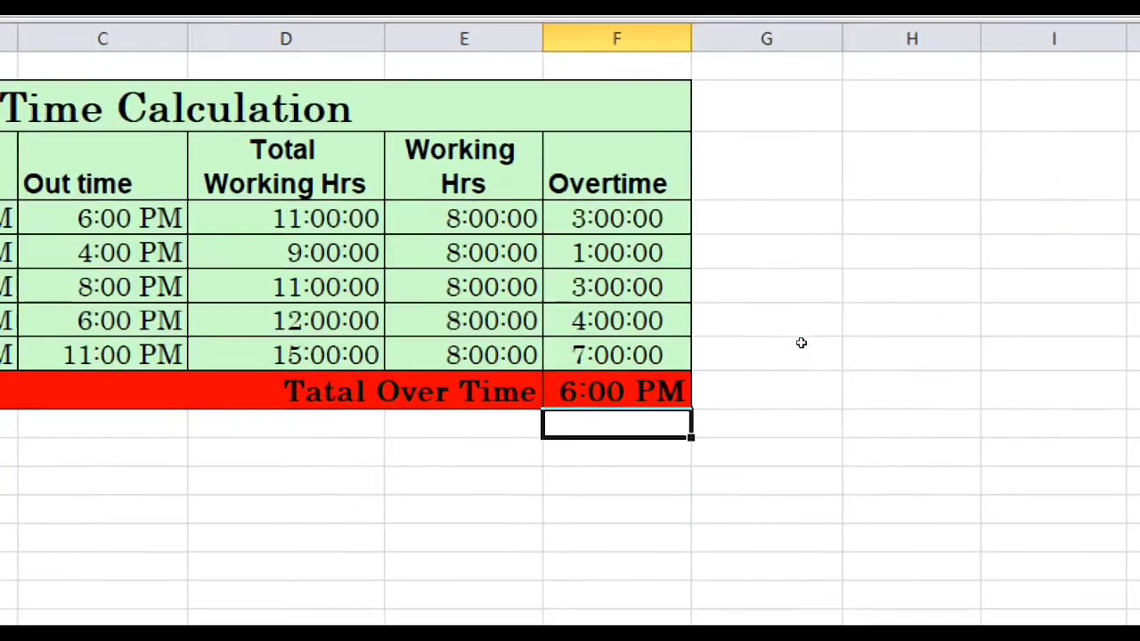
Step: Format the total overtime cell F9 with the custom number format h:mm:ss
{"action": "key", "text": "Up"}
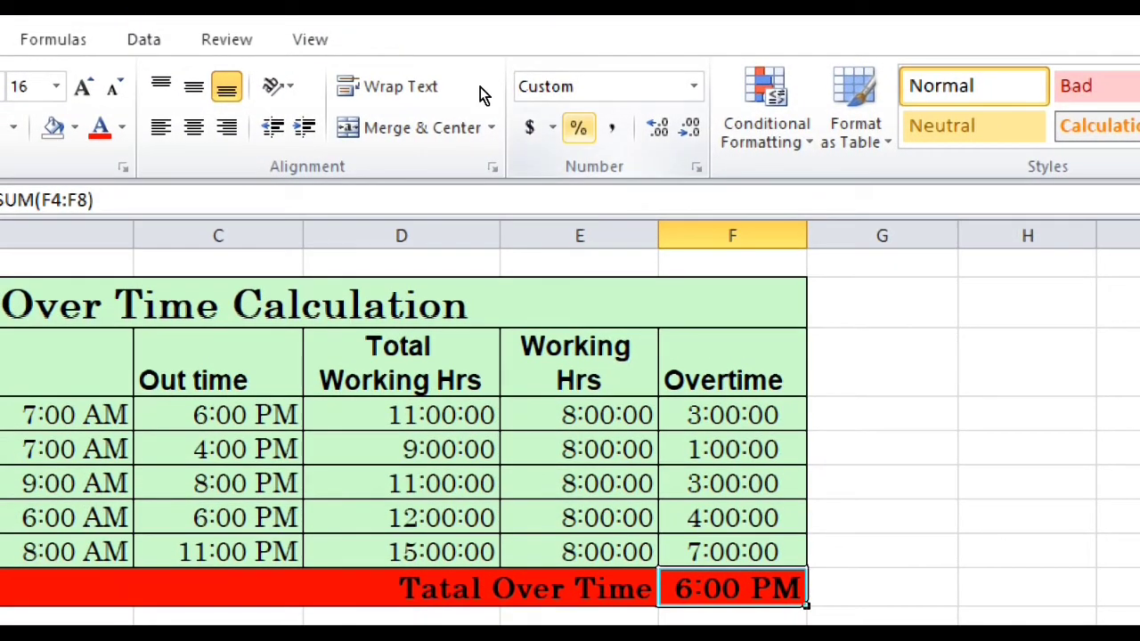
{"action": "key", "text": "ctrl+1"}
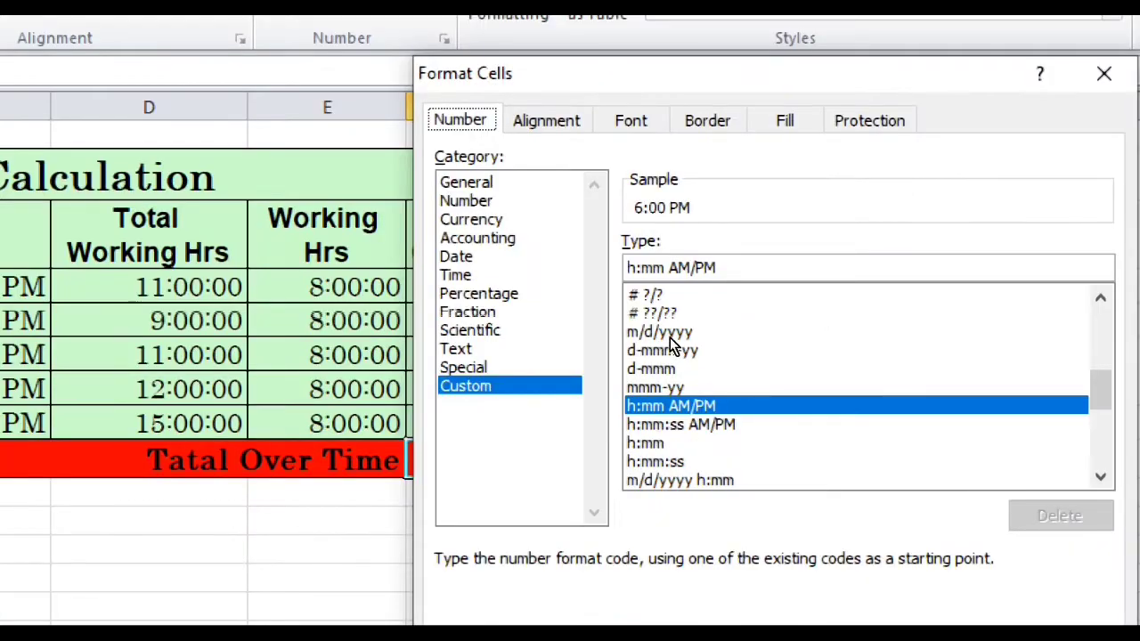
{"action": "key", "text": "Down"}
{"action": "key", "text": "Down"}
{"action": "key", "text": "Down"}
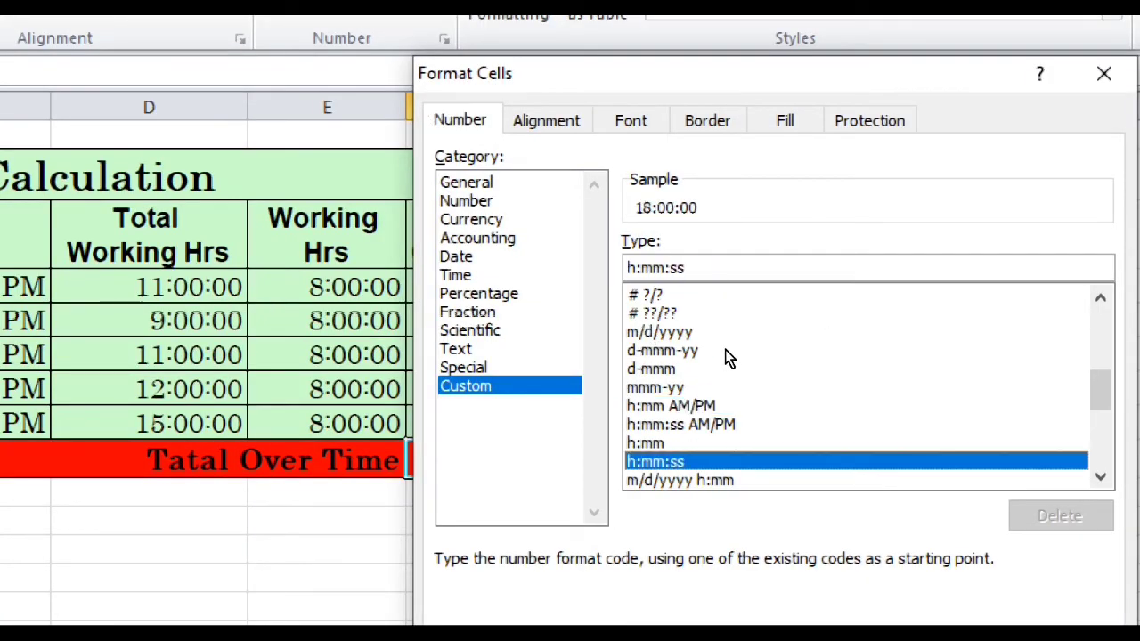
{"action": "scroll", "coordinate": [766, 379], "scroll_direction": "down", "scroll_amount": 1}
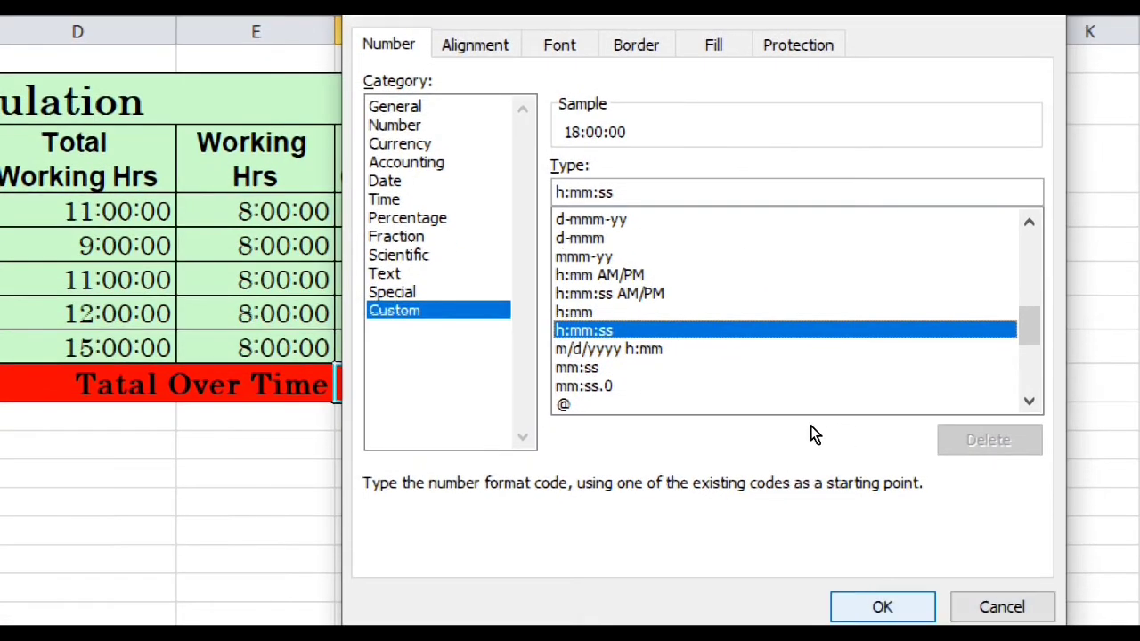
{"action": "key", "text": "Return"}
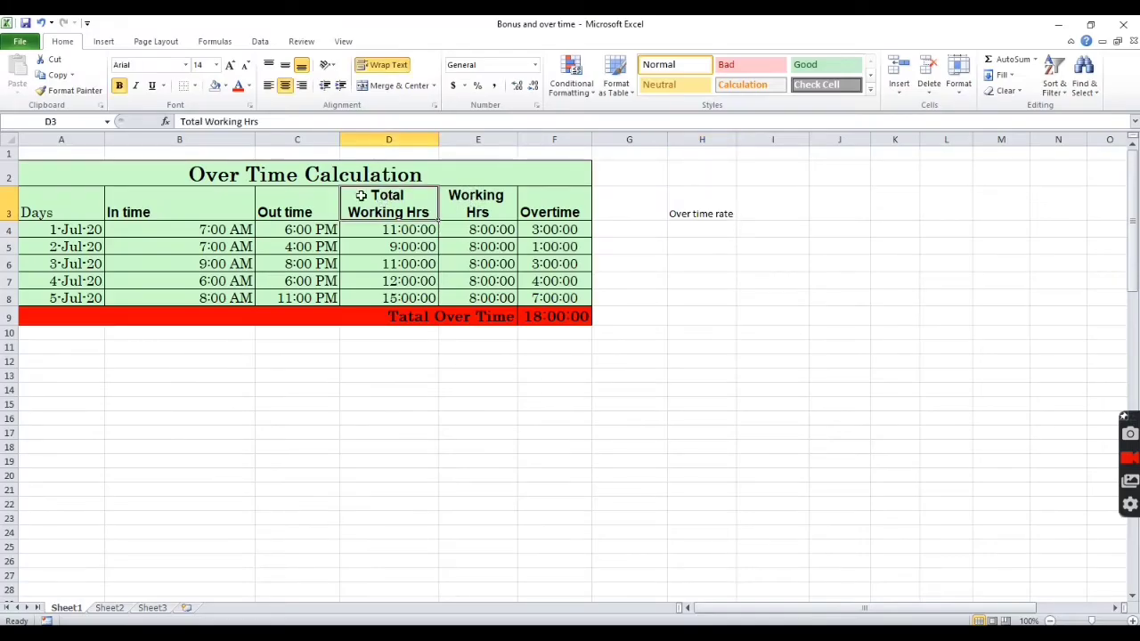
Step: Copy the formatting of the Total Working Hrs header onto the Over time rate heading in H3
{"action": "left_click", "coordinate": [84, 169]}
{"action": "left_click", "coordinate": [98, 90]}
{"action": "left_click", "coordinate": [681, 203]}
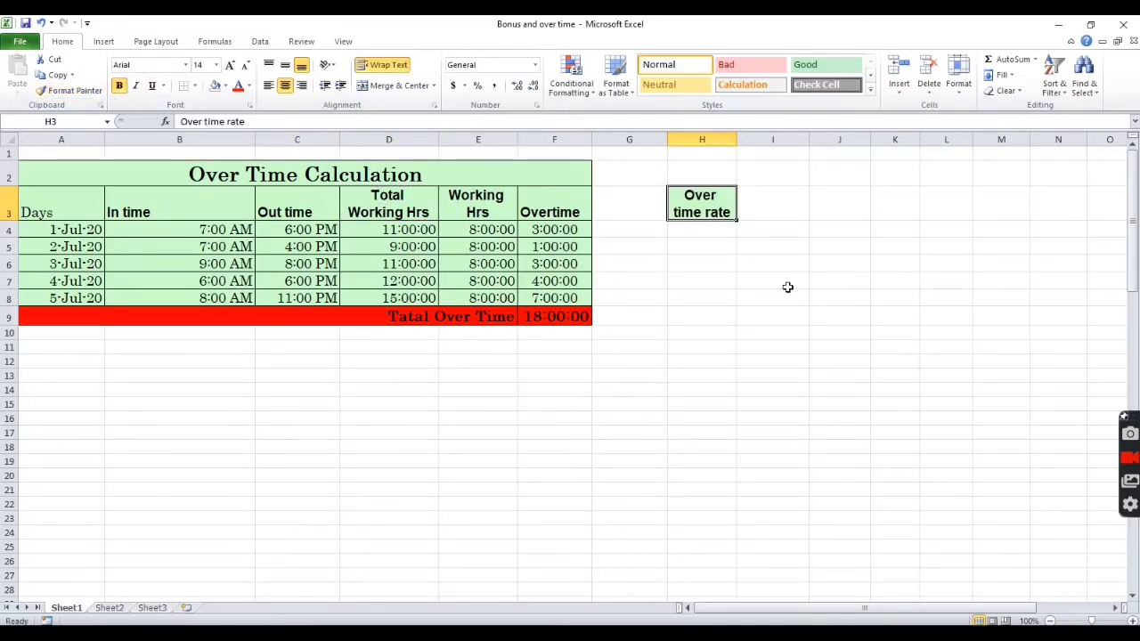
Step: Apply the table's value-cell formatting to H4 and enter 100 as the overtime rate
{"action": "left_click", "coordinate": [704, 233]}
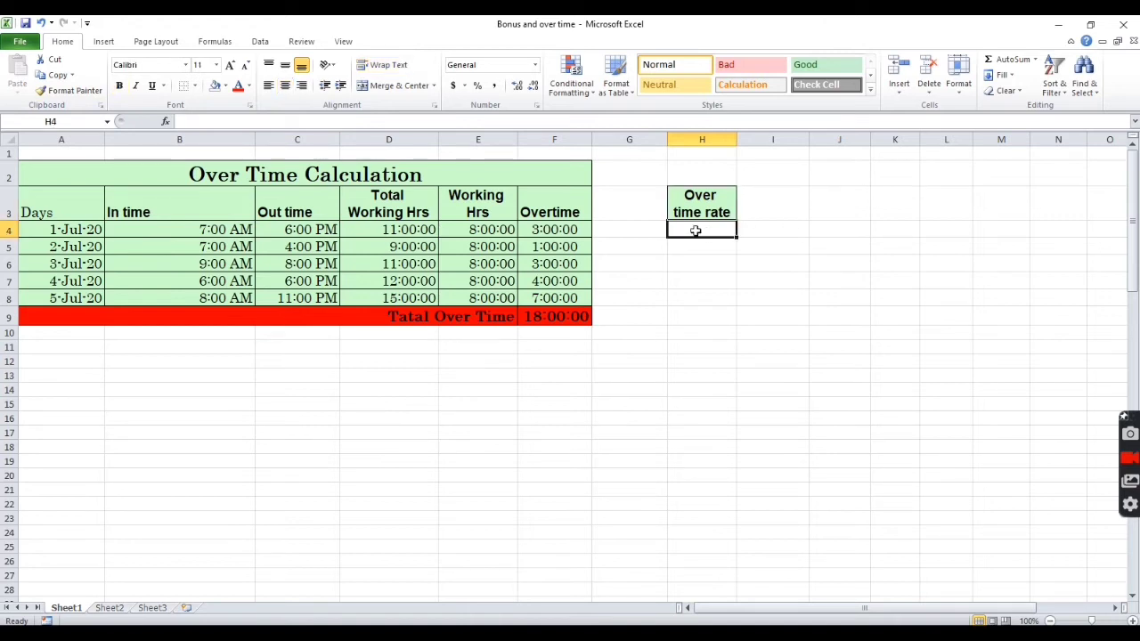
{"action": "left_click", "coordinate": [502, 229]}
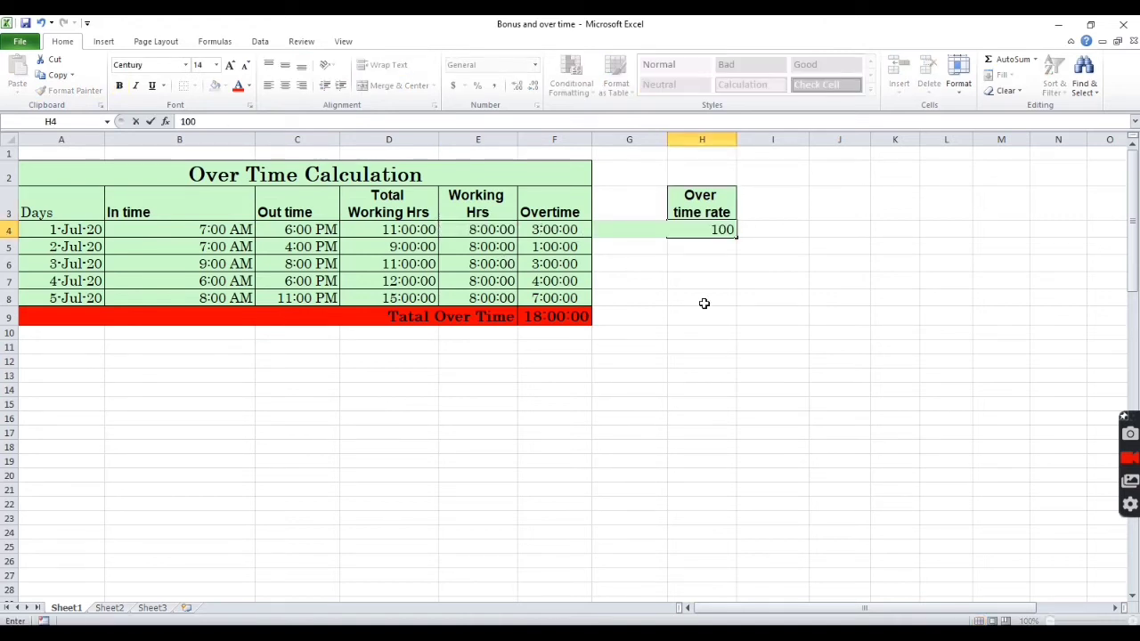
{"action": "key", "text": "Return"}
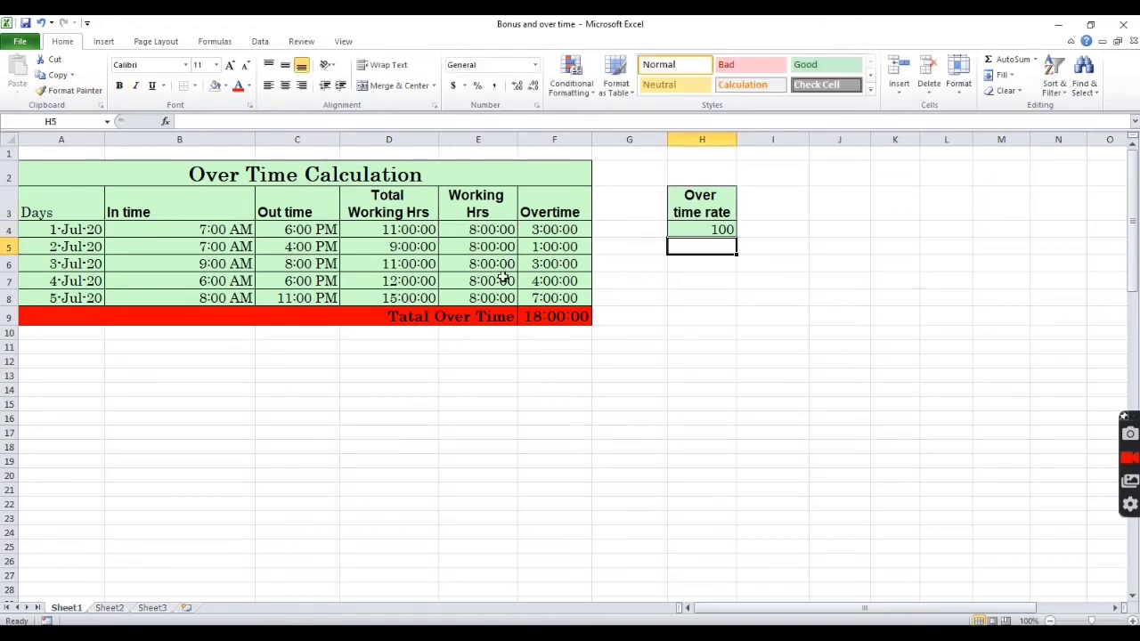
{"action": "left_click", "coordinate": [766, 216]}
{"action": "left_click", "coordinate": [724, 212]}
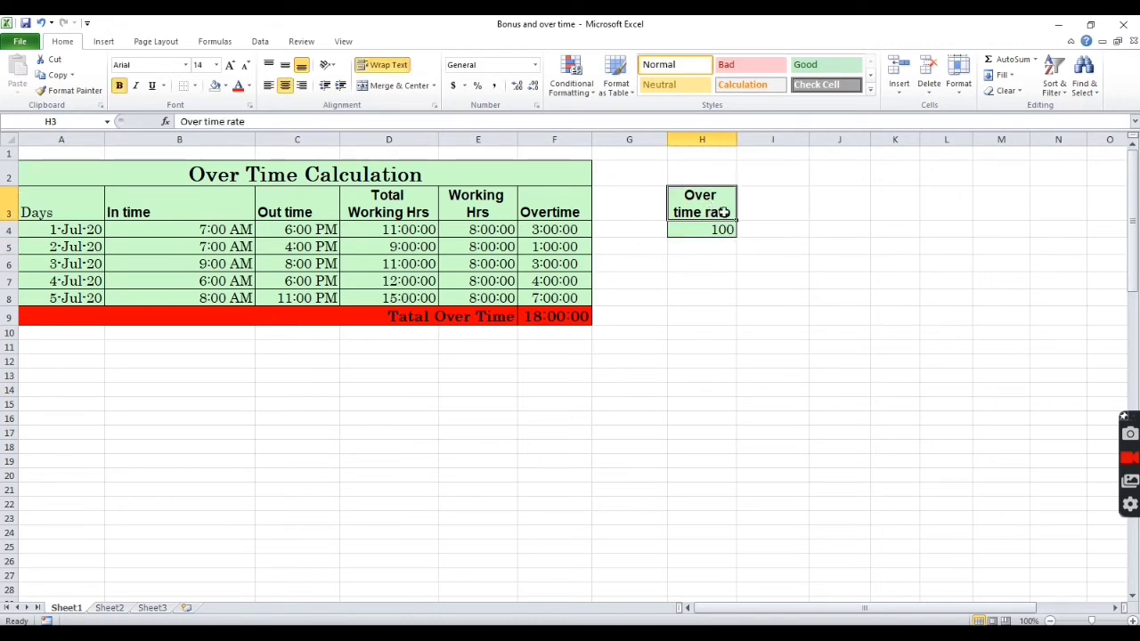
Step: Extend the Over time rate heading's formatting to I3 and enter the heading "Total OT Amount" there
{"action": "left_click_drag", "start_coordinate": [738, 224], "coordinate": [788, 223]}
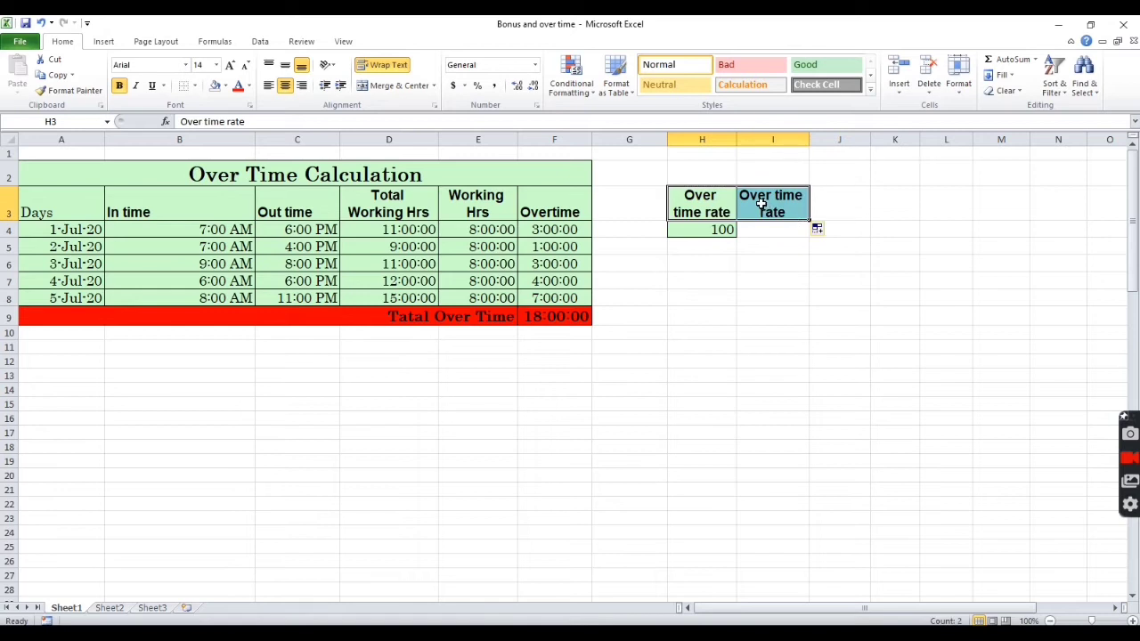
{"action": "left_click", "coordinate": [773, 216]}
{"action": "type", "text": "Total OT Amount"}
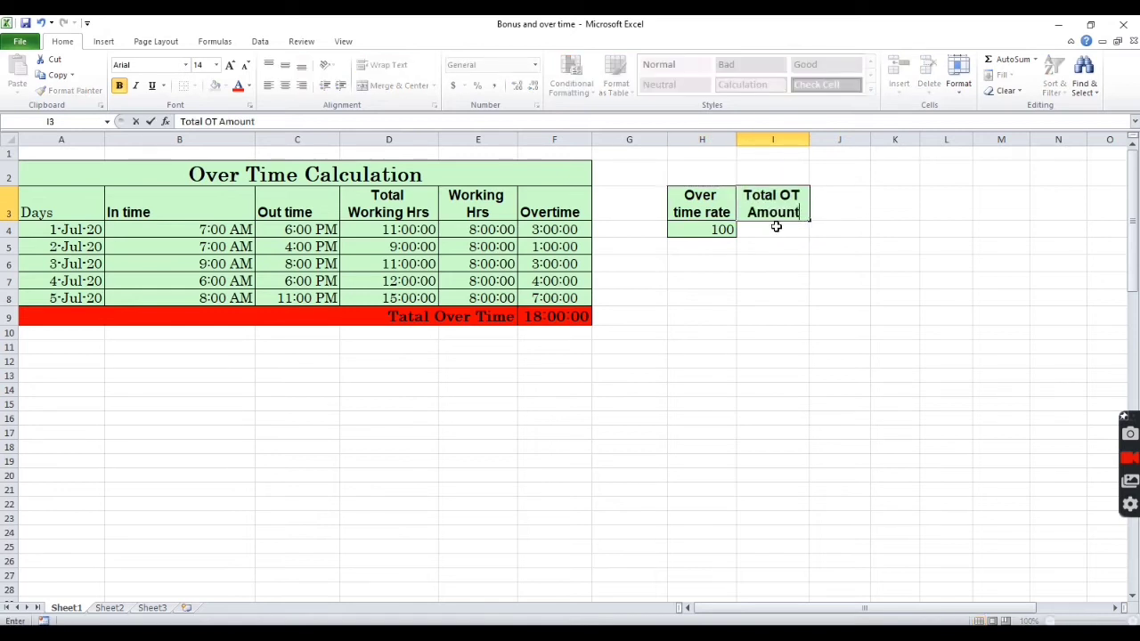
{"action": "key", "text": "Return"}
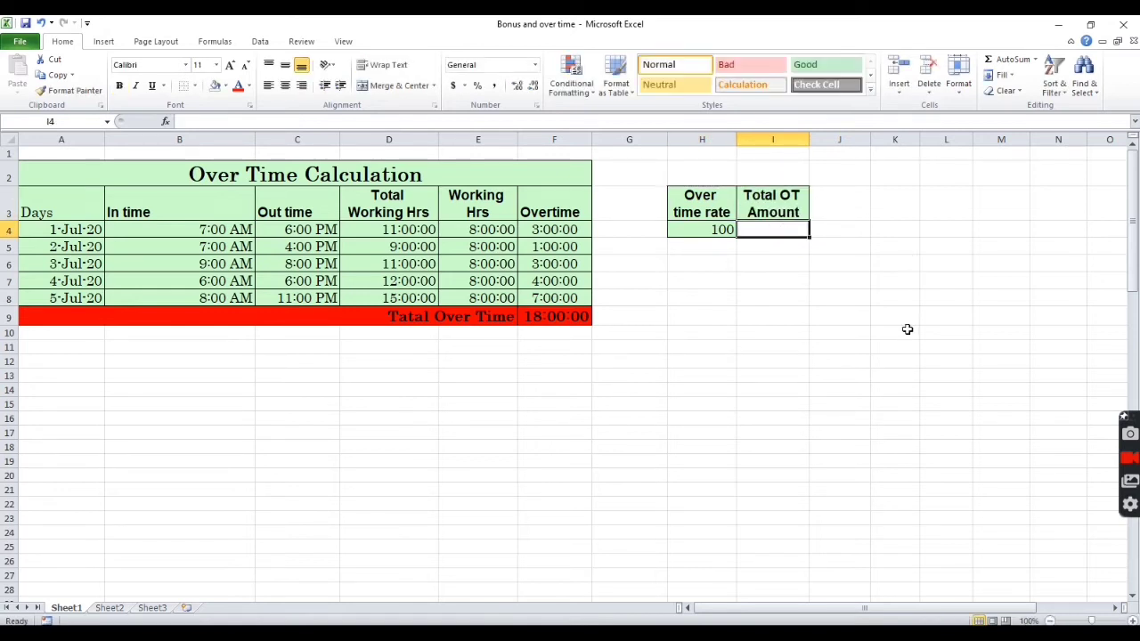
Step: Try calculating the total OT amount in I4 with the formula =H4*F9
{"action": "type", "text": "="}
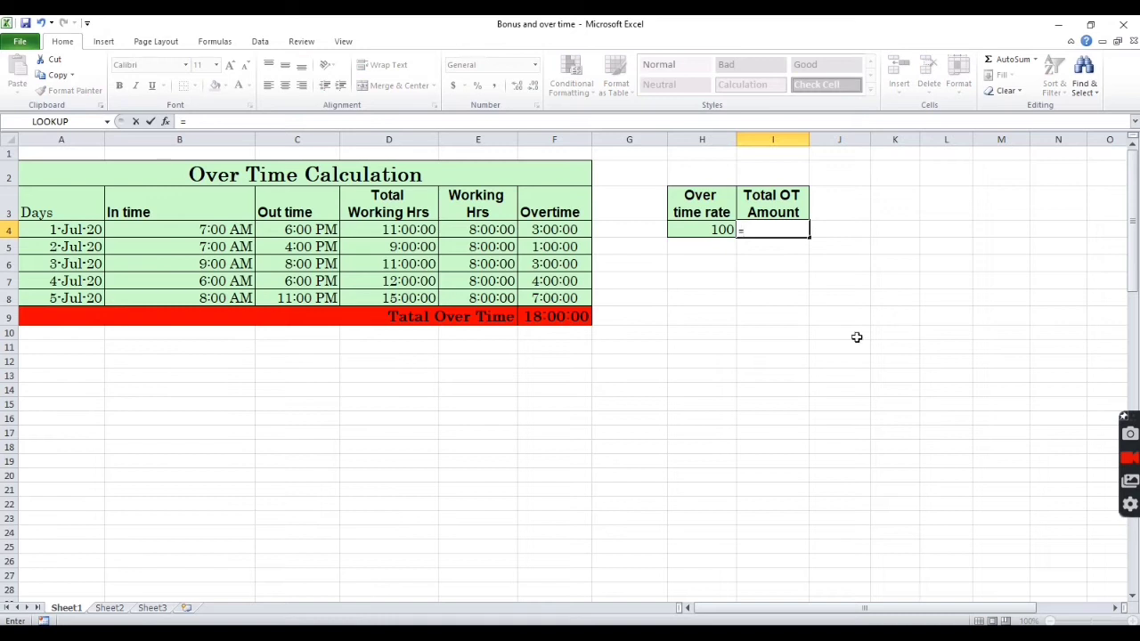
{"action": "left_click", "coordinate": [702, 229]}
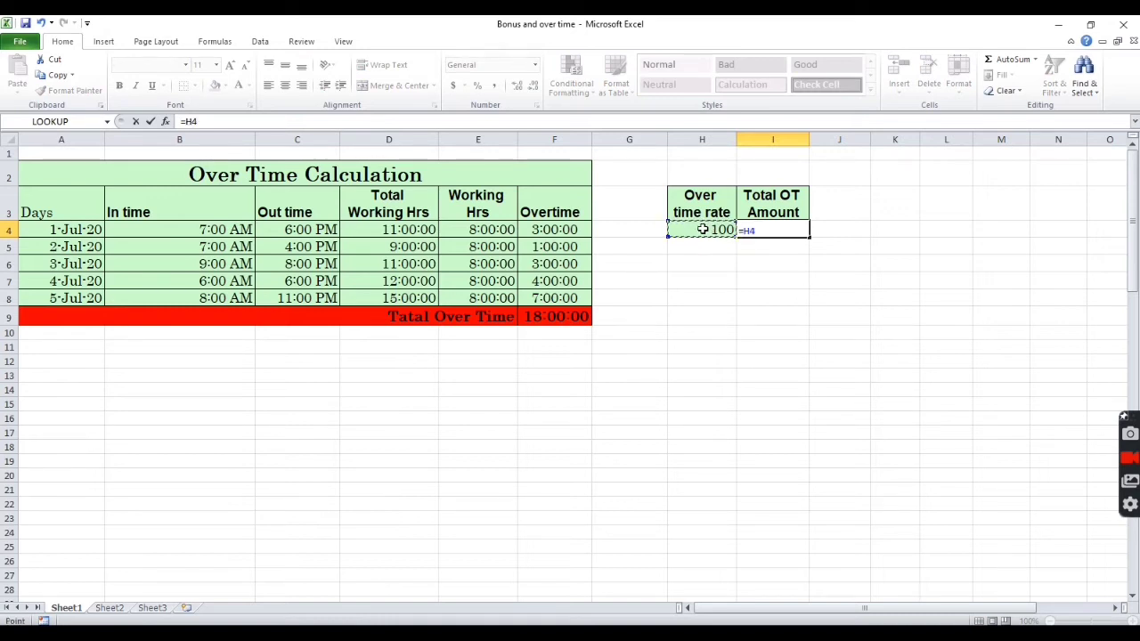
{"action": "type", "text": "*"}
{"action": "left_click", "coordinate": [534, 318]}
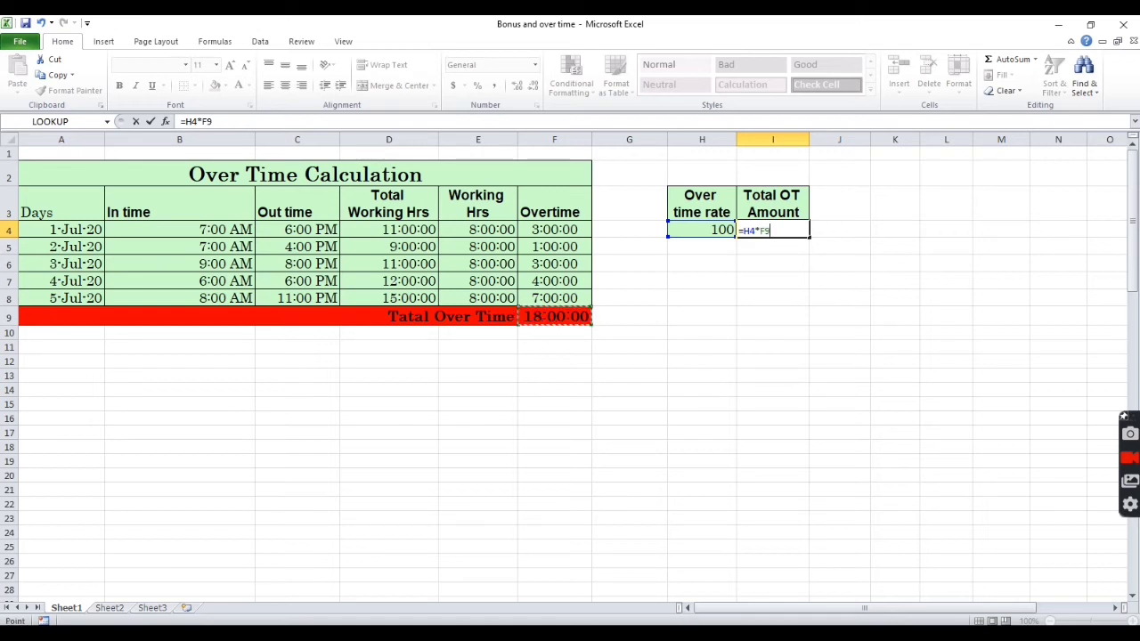
{"action": "key", "text": "Return"}
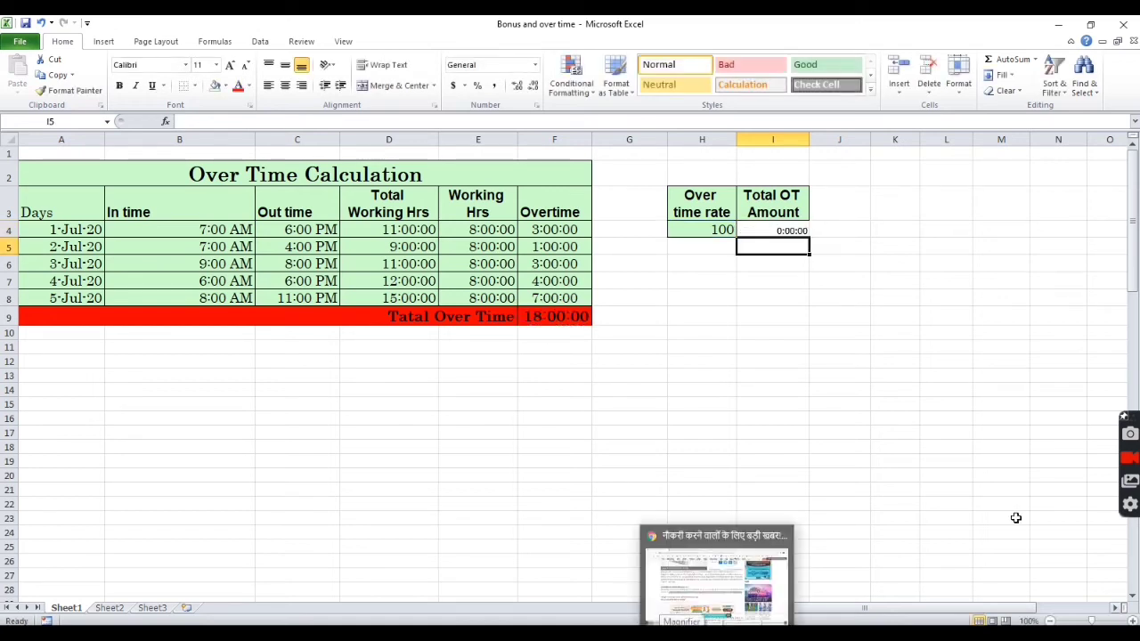
Step: Set the Total OT Amount value in I4 to General number format and enlarge its font to 28
{"action": "left_click", "coordinate": [771, 229]}
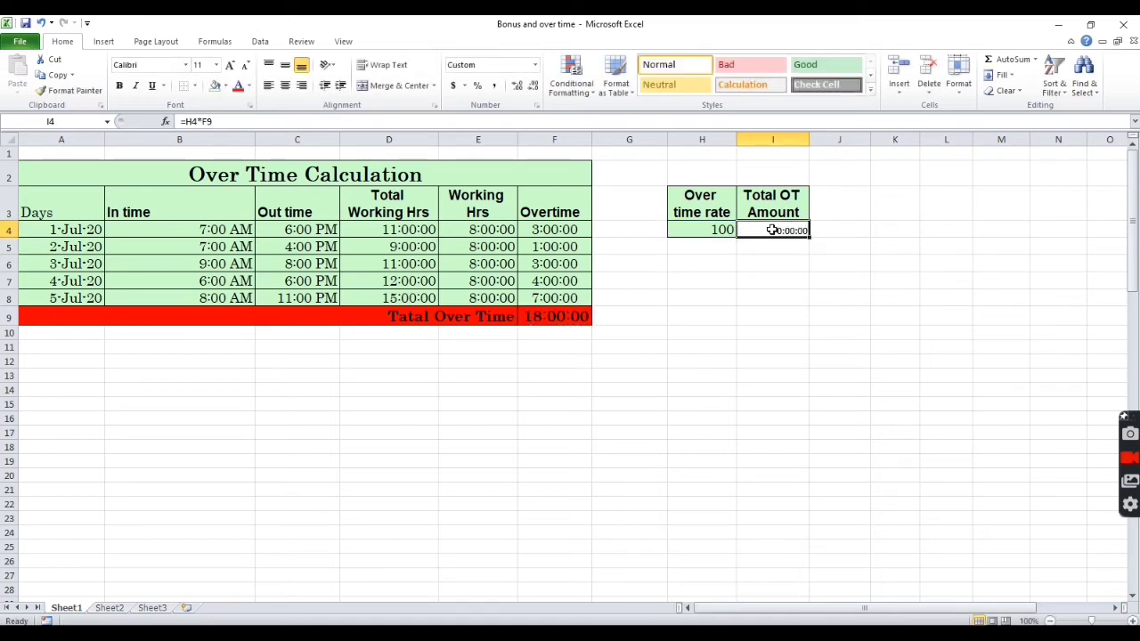
{"action": "left_click", "coordinate": [536, 71]}
{"action": "left_click", "coordinate": [515, 86]}
{"action": "left_click", "coordinate": [232, 68]}
{"action": "left_click", "coordinate": [233, 68]}
{"action": "left_click", "coordinate": [232, 67]}
{"action": "left_click", "coordinate": [232, 68]}
{"action": "left_click", "coordinate": [232, 68]}
{"action": "left_click", "coordinate": [232, 68]}
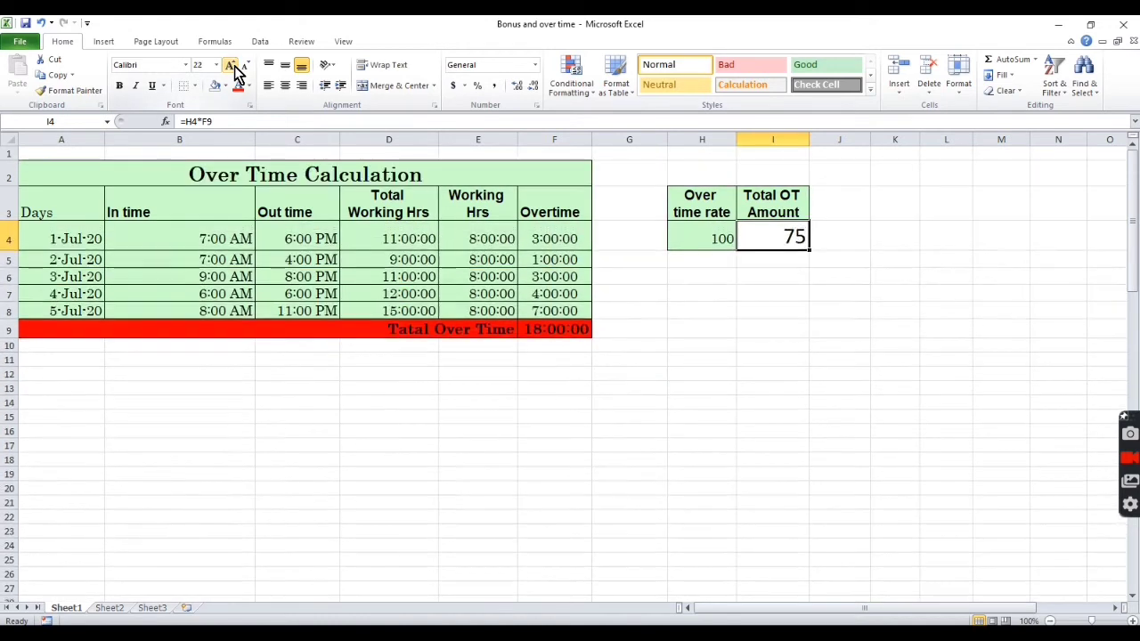
{"action": "left_click", "coordinate": [232, 68]}
{"action": "left_click", "coordinate": [233, 68]}
{"action": "left_click", "coordinate": [233, 67]}
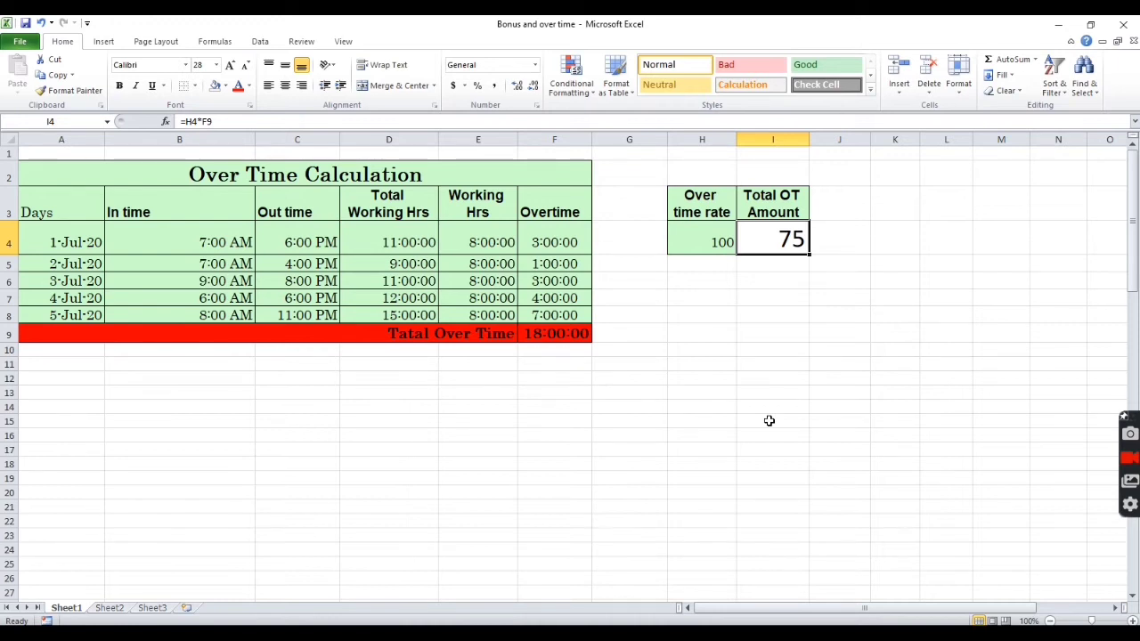
Step: Replace the total OT amount formula in I4 with =(F9*24)*H4
{"action": "type", "text": "="}
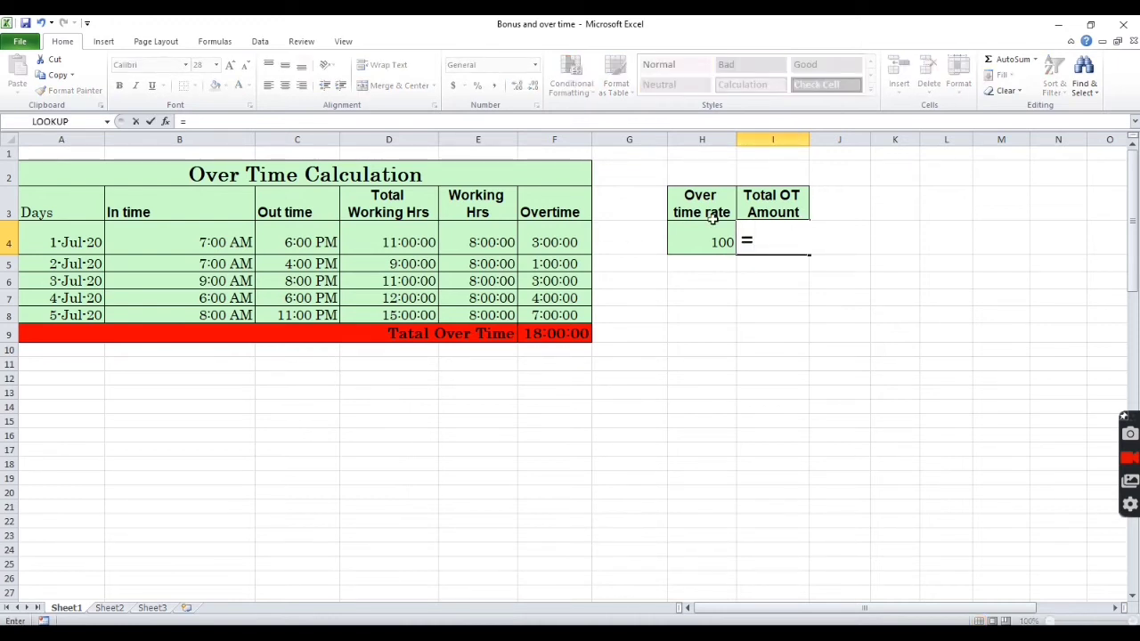
{"action": "left_click", "coordinate": [548, 334]}
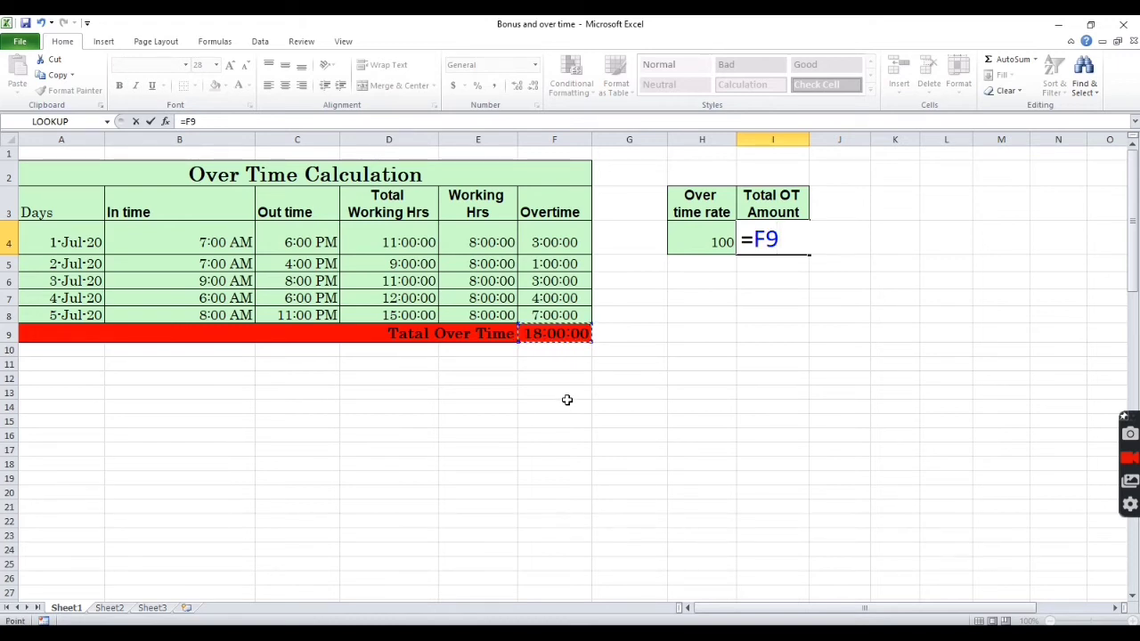
{"action": "left_click", "coordinate": [752, 240]}
{"action": "type", "text": "(F9"}
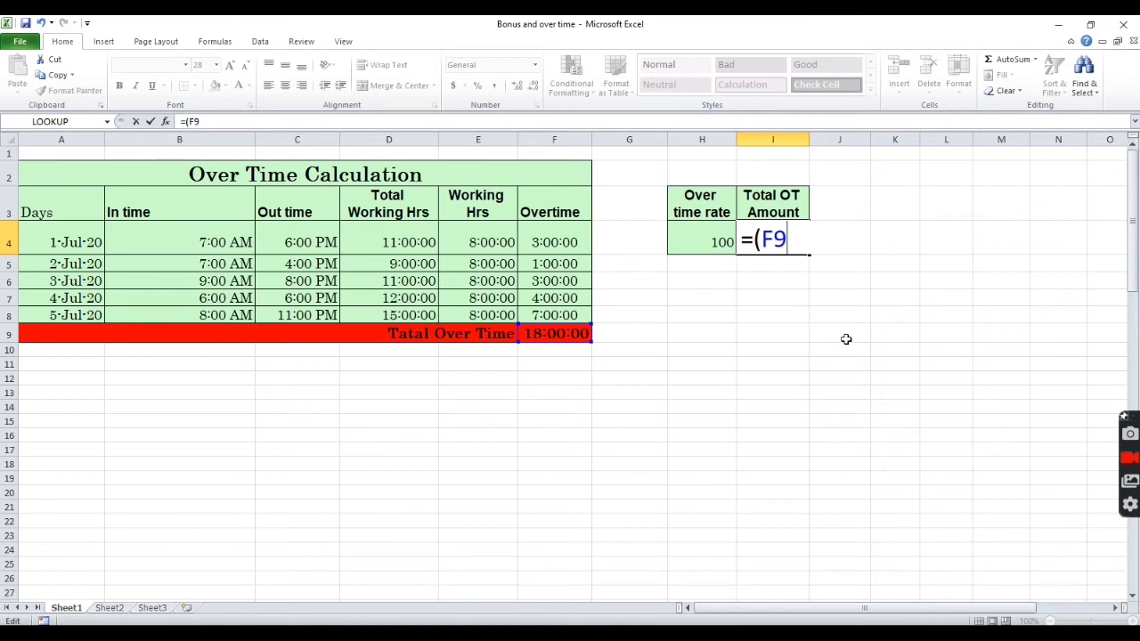
{"action": "type", "text": "*24"}
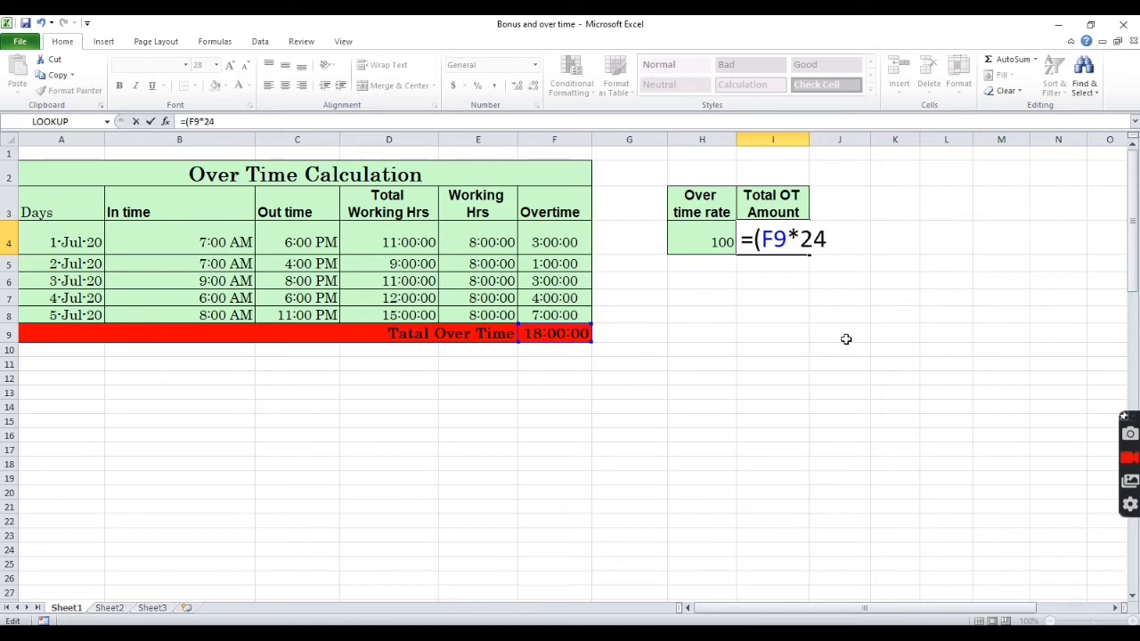
{"action": "type", "text": ")*"}
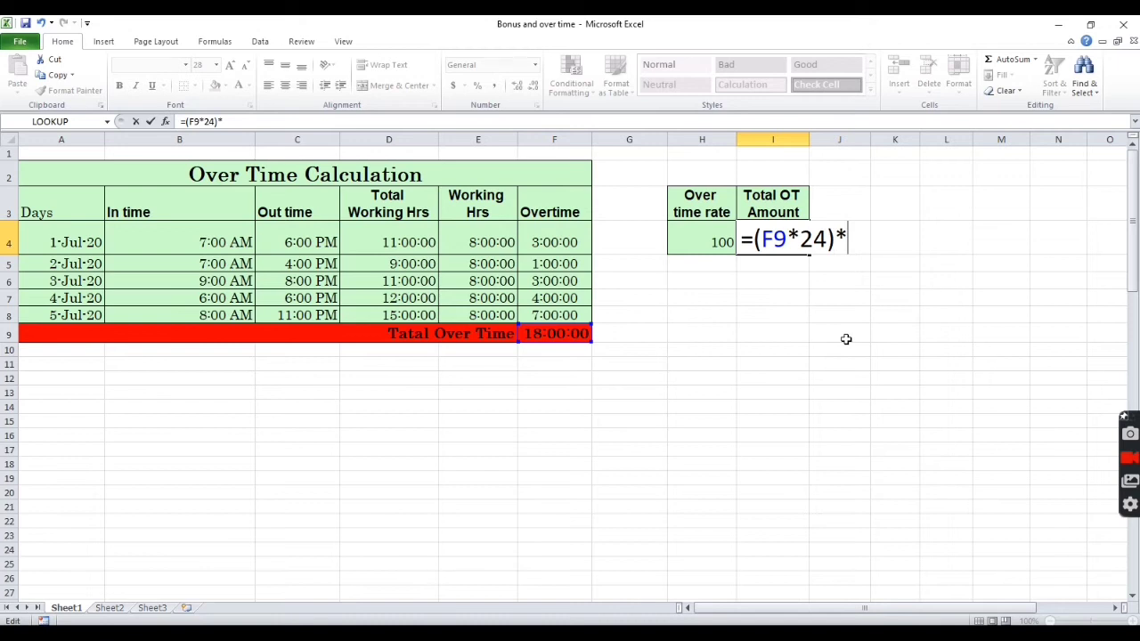
{"action": "left_click", "coordinate": [701, 241]}
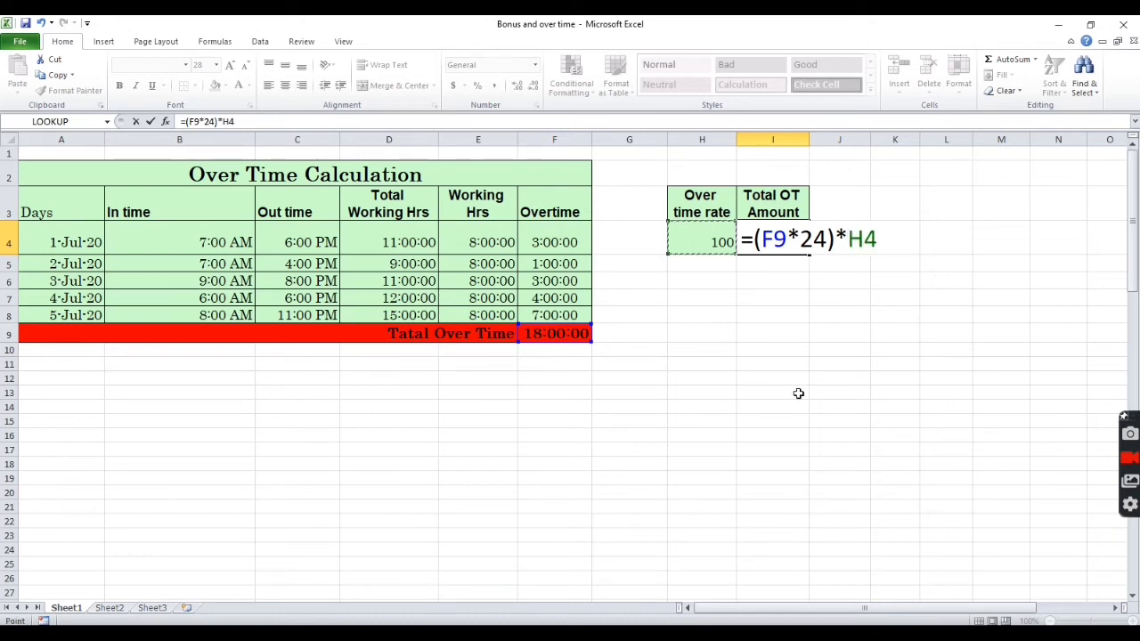
{"action": "key", "text": "Return"}
{"action": "left_click", "coordinate": [777, 245]}
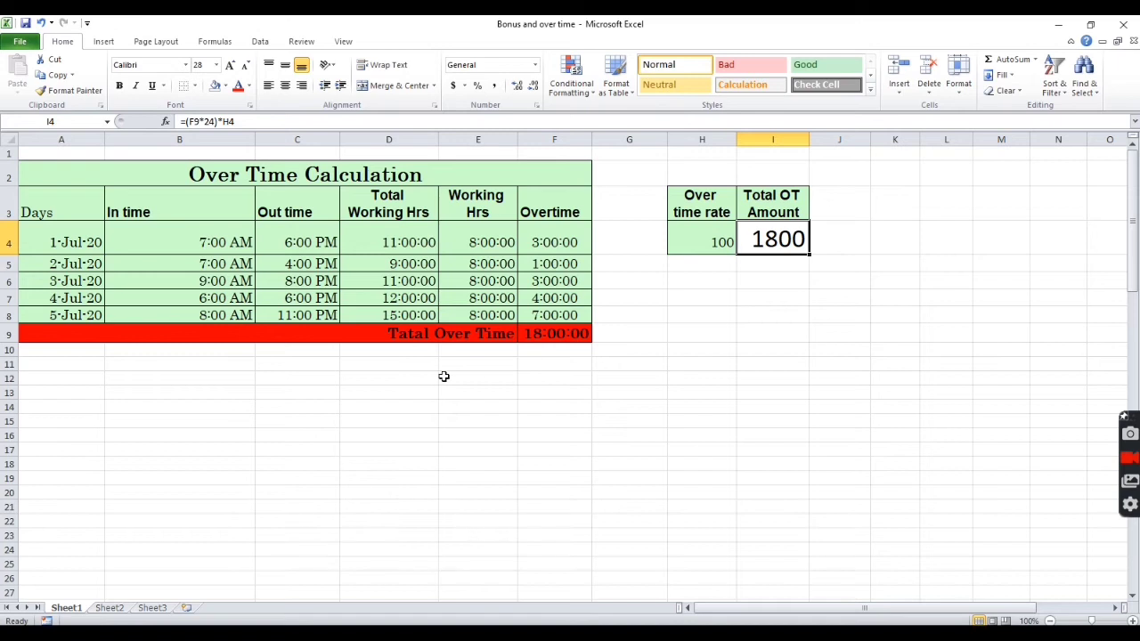
Step: Examine the Bonus Calculation table's notes on the loss and profit bonus formulas and the payment due date
{"action": "left_click", "coordinate": [323, 406]}
{"action": "left_click", "coordinate": [213, 403]}
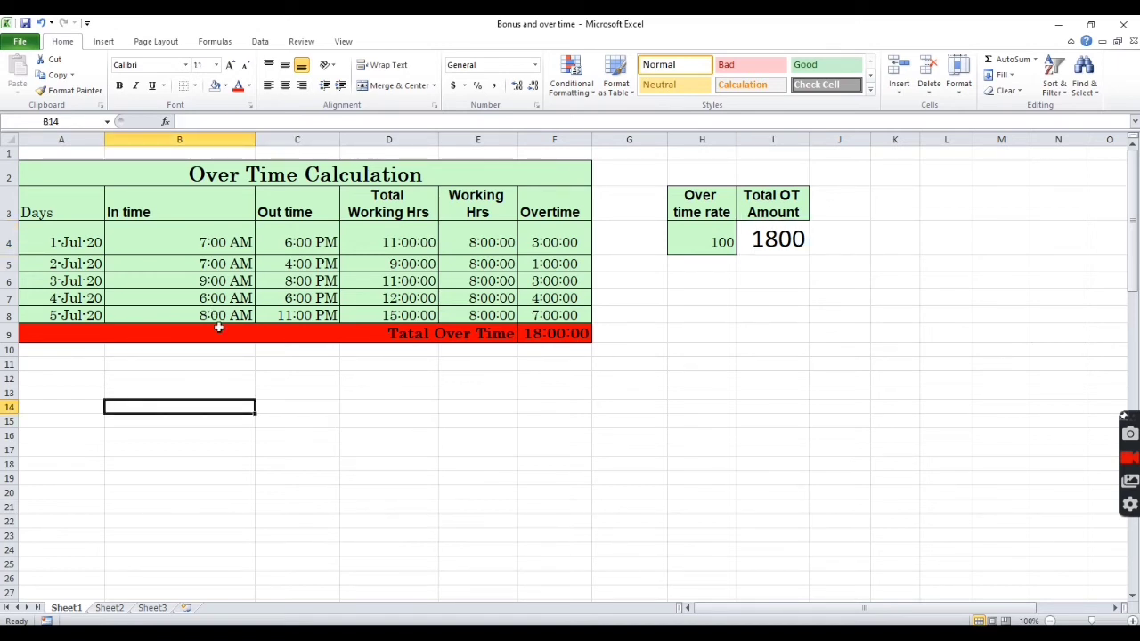
{"action": "scroll", "coordinate": [218, 328], "scroll_direction": "down", "scroll_amount": 12}
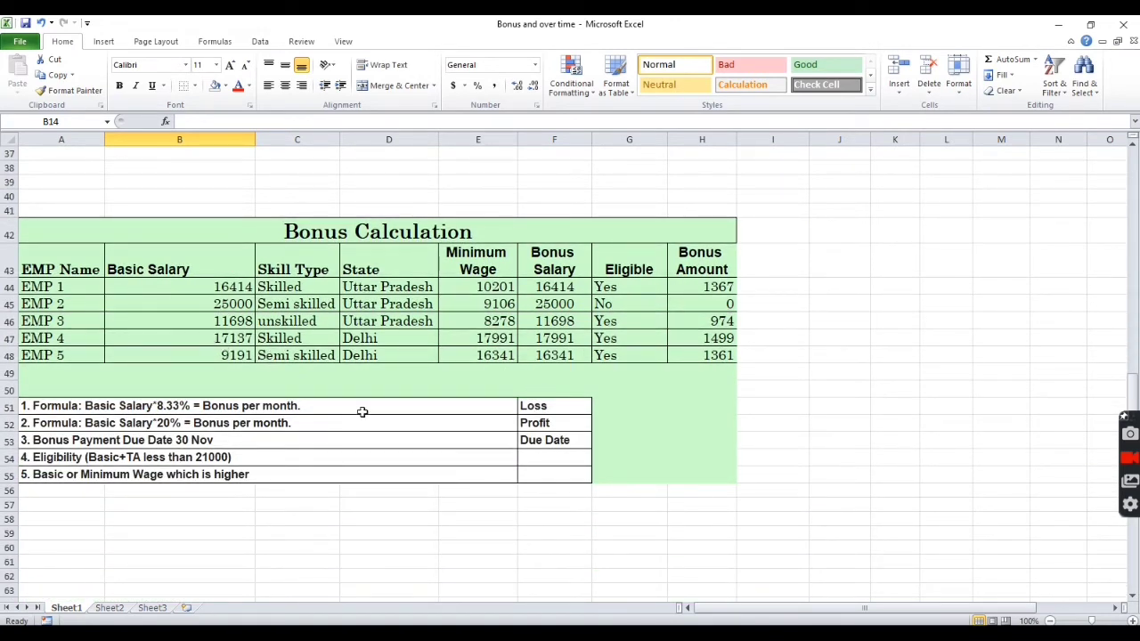
{"action": "scroll", "coordinate": [362, 413], "scroll_direction": "down", "scroll_amount": 1}
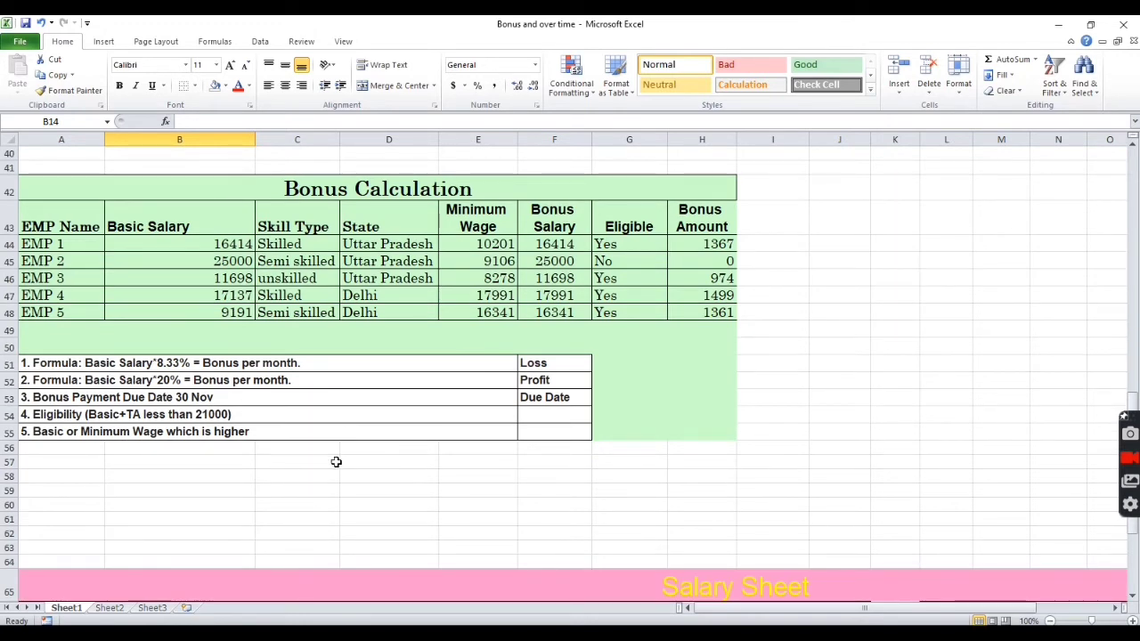
{"action": "scroll", "coordinate": [338, 461], "scroll_direction": "up", "scroll_amount": 1}
{"action": "left_click", "coordinate": [222, 506]}
{"action": "left_click", "coordinate": [134, 410]}
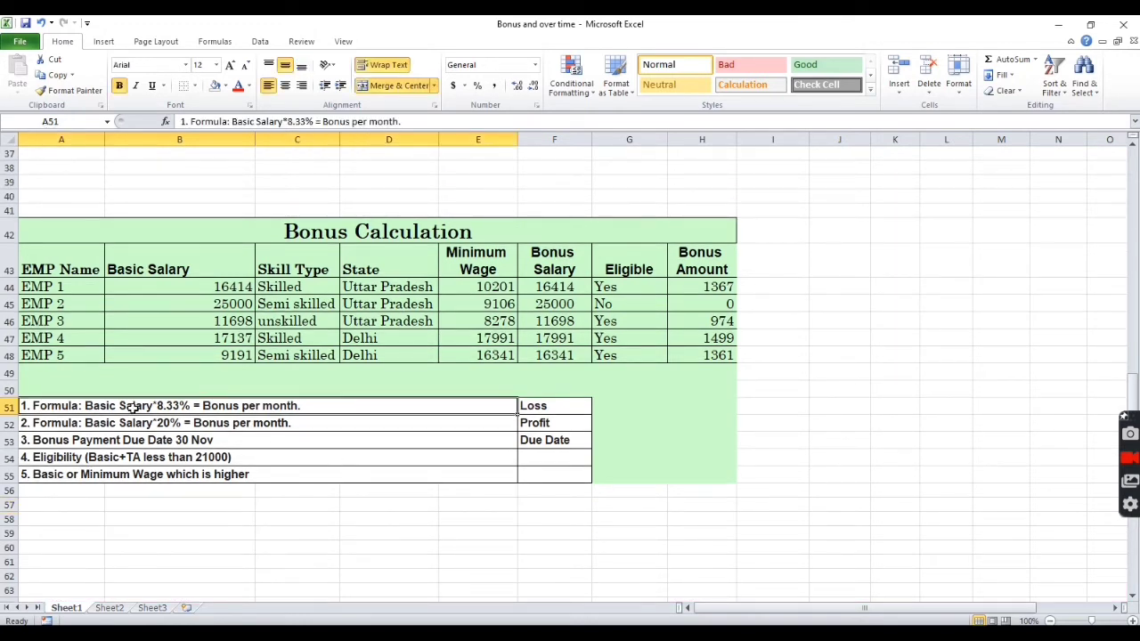
{"action": "left_click", "coordinate": [556, 407]}
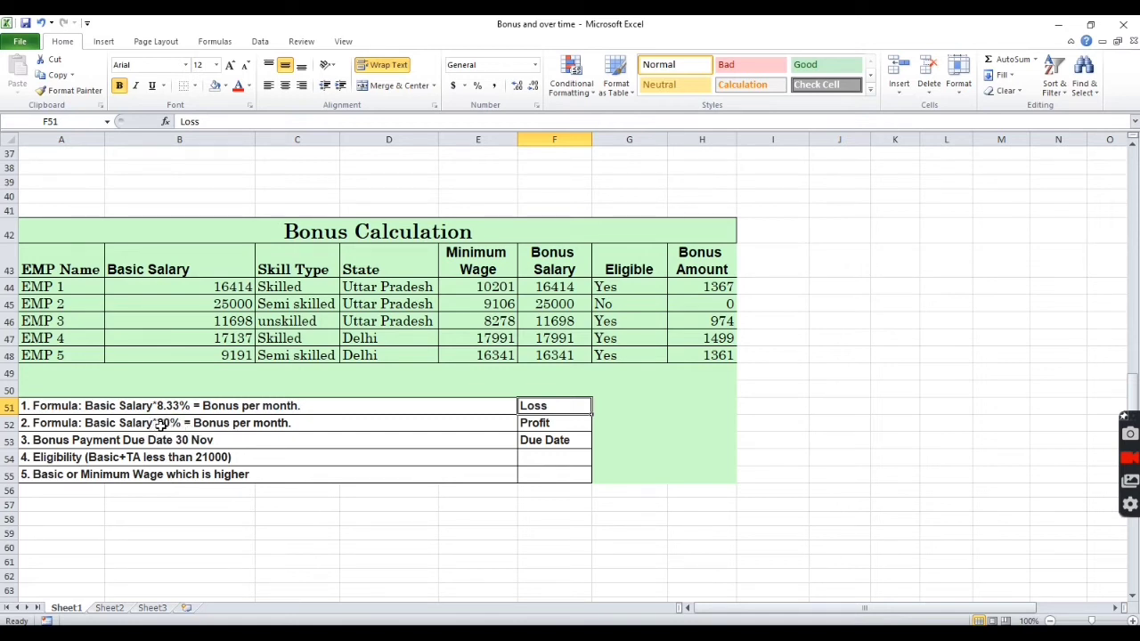
{"action": "left_click", "coordinate": [539, 445]}
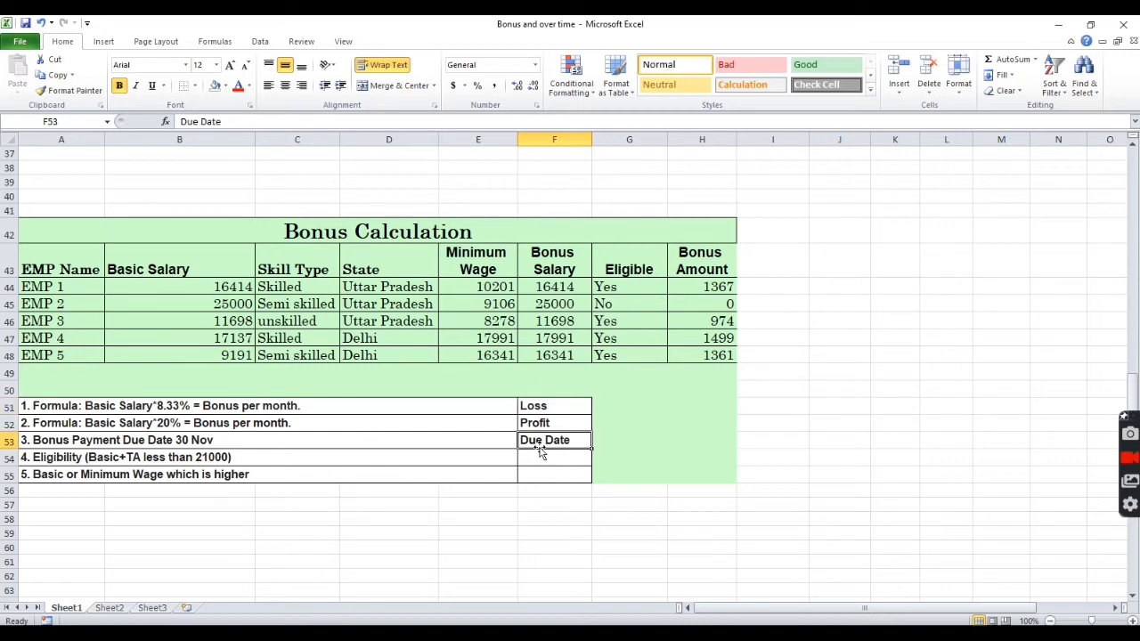
{"action": "left_click", "coordinate": [135, 441]}
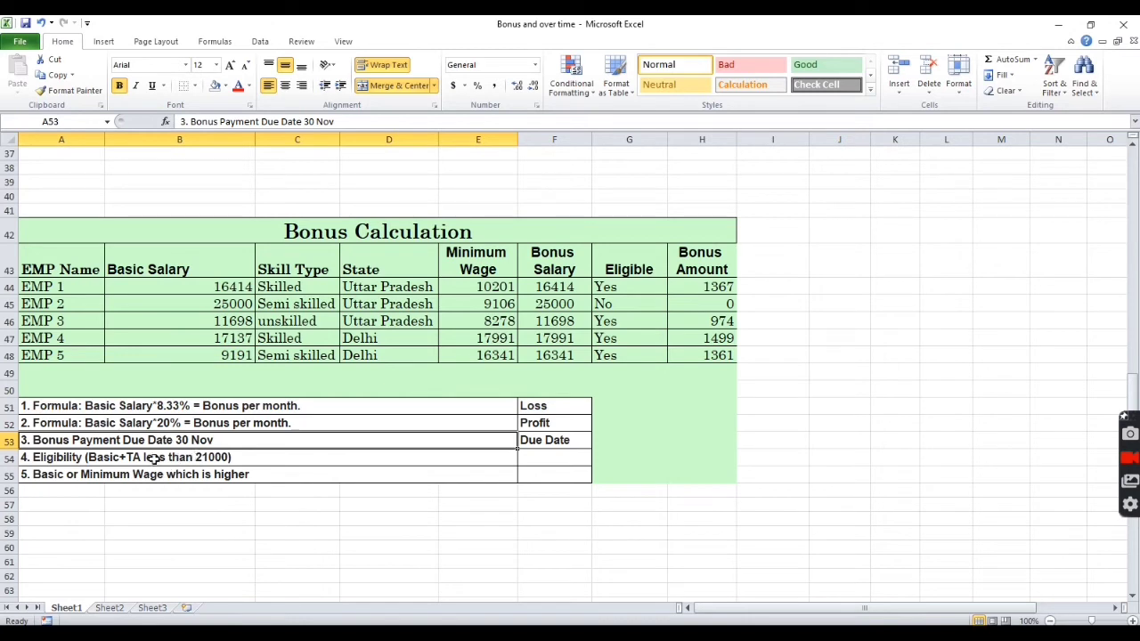
Step: Correct the eligibility note in A54 to read "Basic+DA less than 21000"
{"action": "double_click", "coordinate": [131, 457]}
{"action": "key", "text": "BackSpace"}
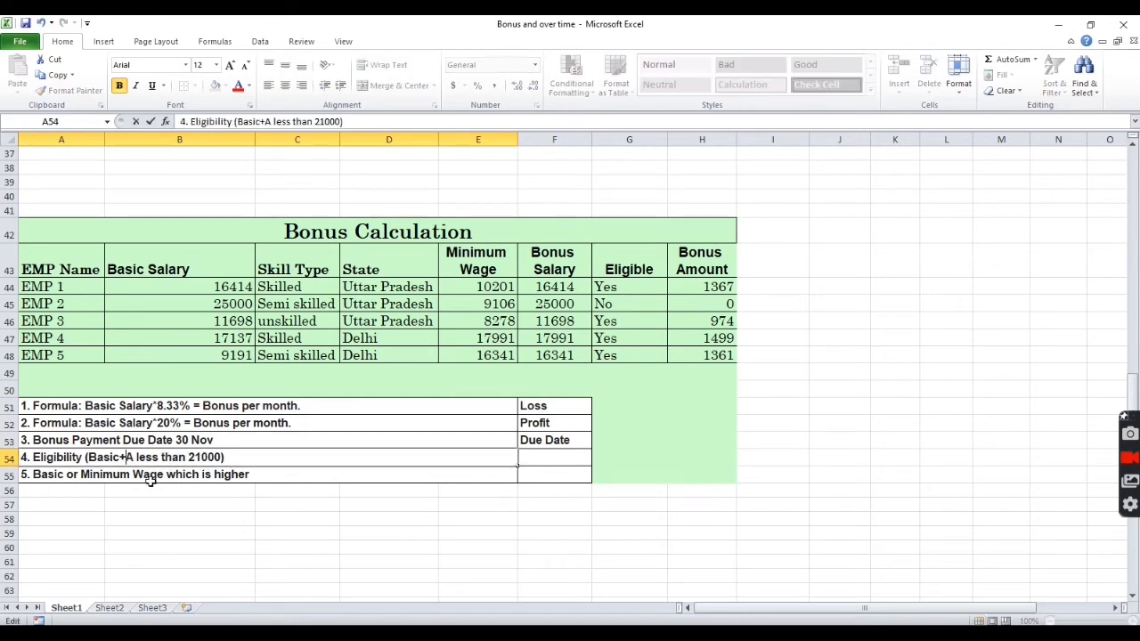
{"action": "type", "text": "D"}
{"action": "left_click", "coordinate": [149, 479]}
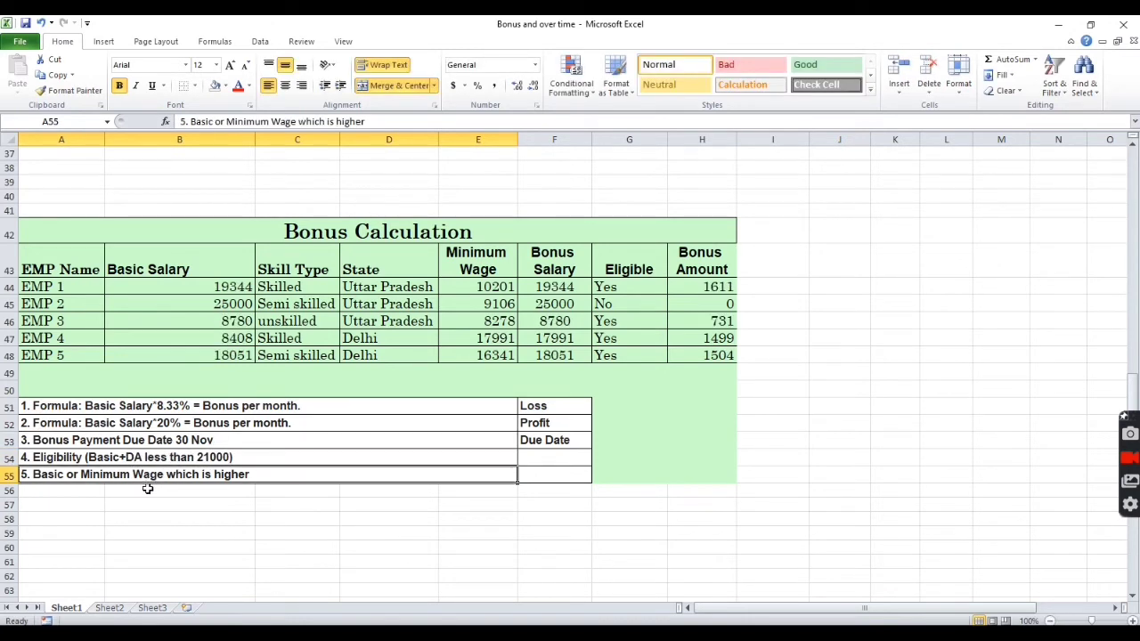
Step: Review the eligibility and higher-wage rules against the Basic Salary, Minimum Wage and Skill Type columns of the Bonus Calculation table
{"action": "left_click", "coordinate": [73, 455]}
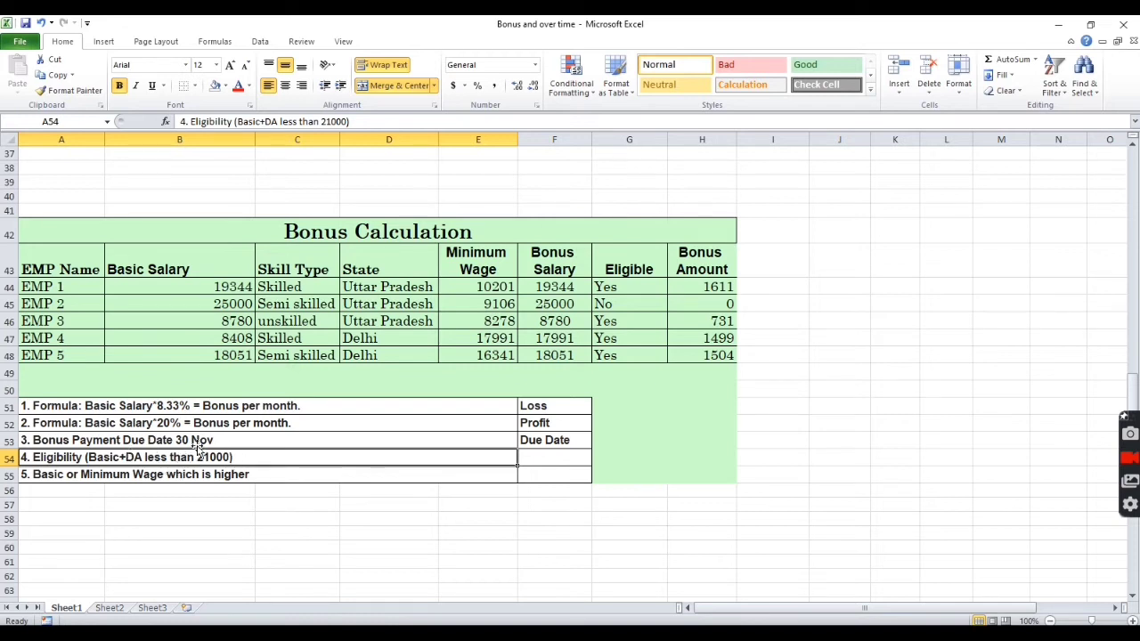
{"action": "left_click", "coordinate": [158, 477]}
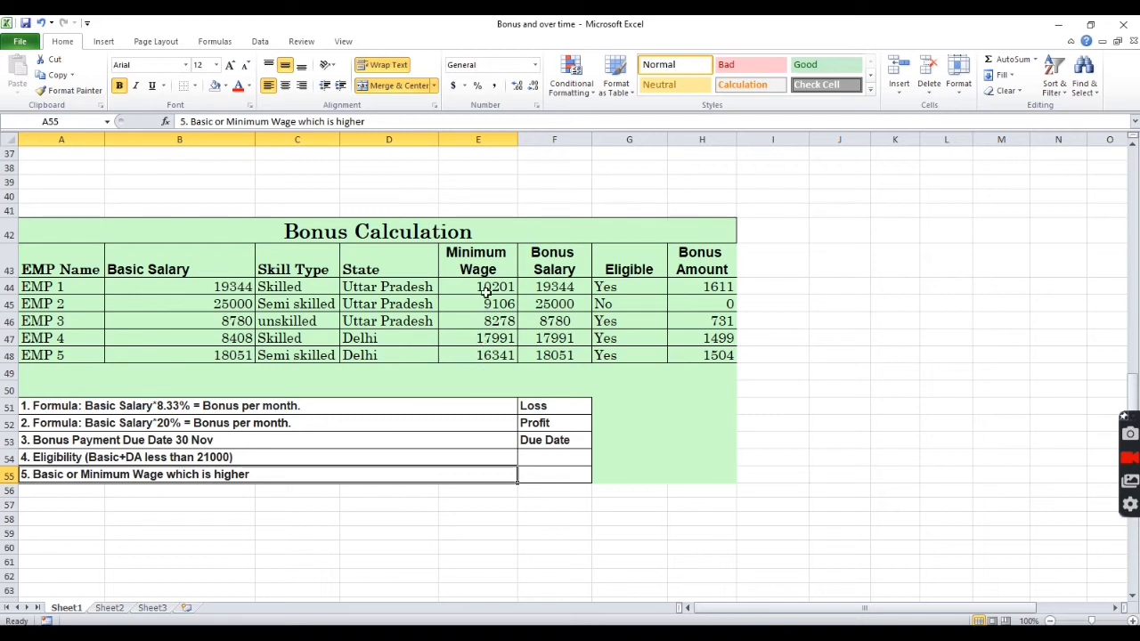
{"action": "left_click", "coordinate": [228, 290]}
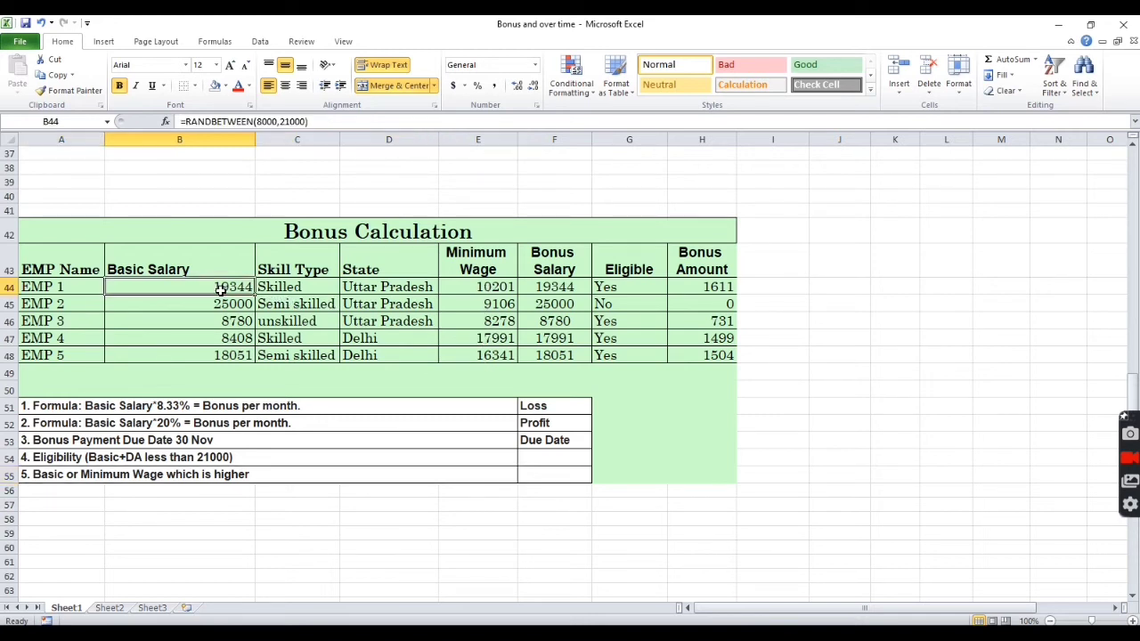
{"action": "left_click", "coordinate": [491, 286]}
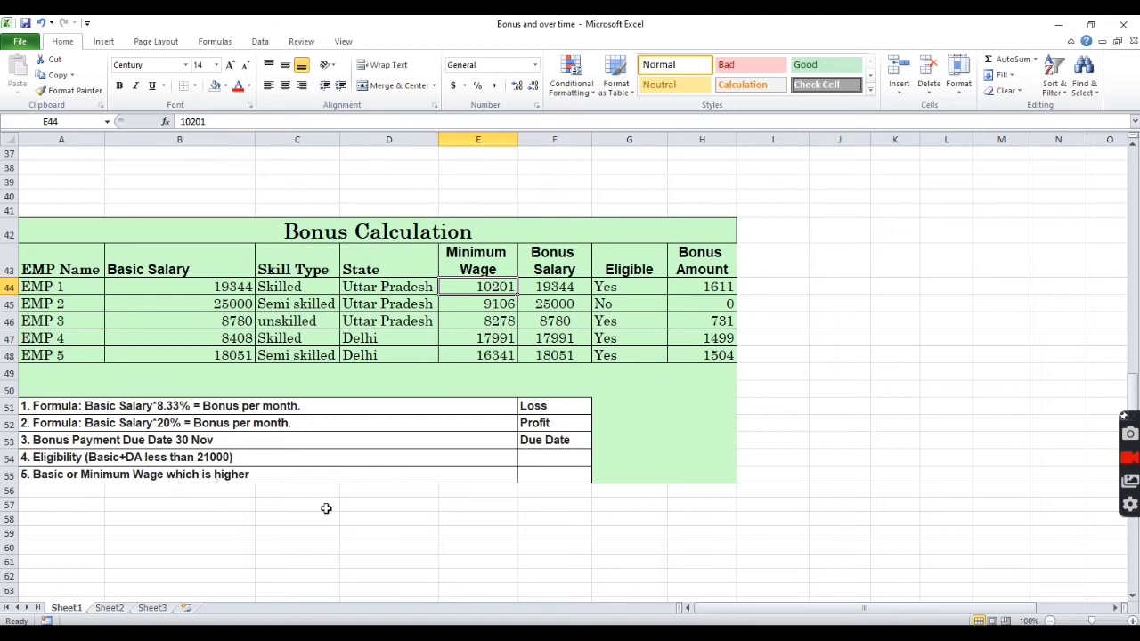
{"action": "left_click", "coordinate": [294, 525]}
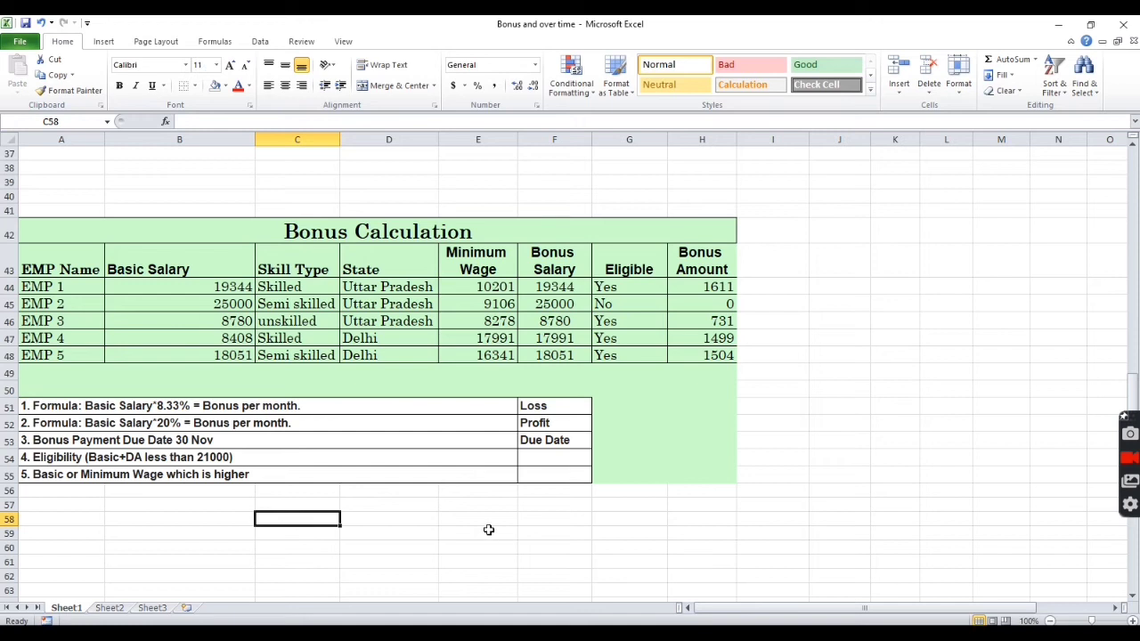
{"action": "left_click", "coordinate": [200, 287]}
{"action": "left_click", "coordinate": [192, 359]}
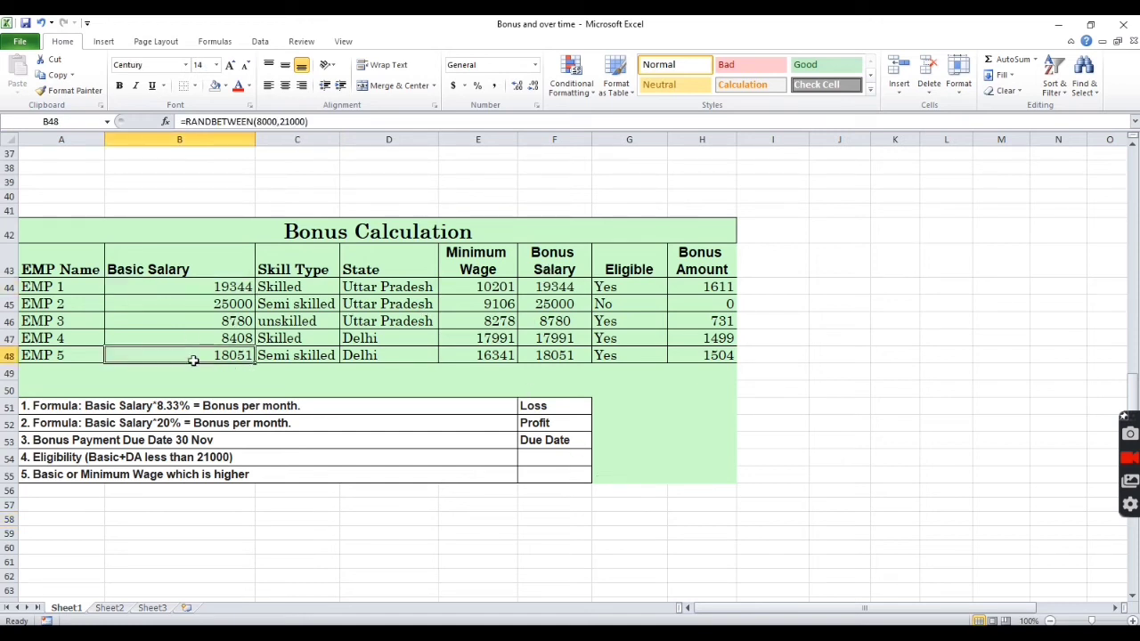
{"action": "key", "text": "Down"}
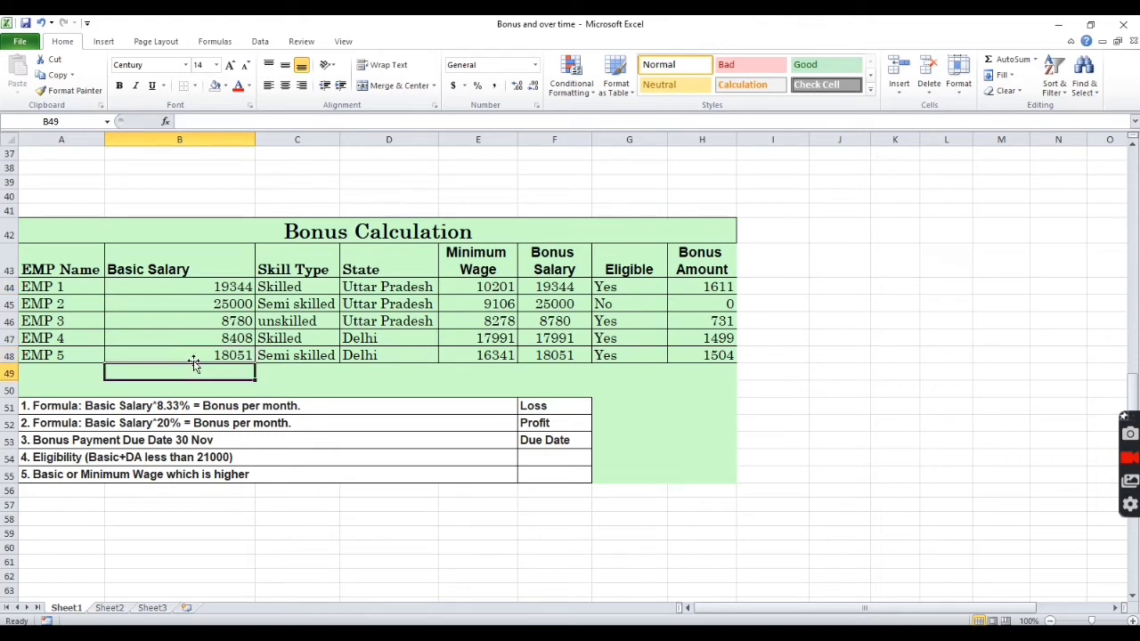
{"action": "left_click", "coordinate": [300, 283]}
{"action": "left_click", "coordinate": [275, 308]}
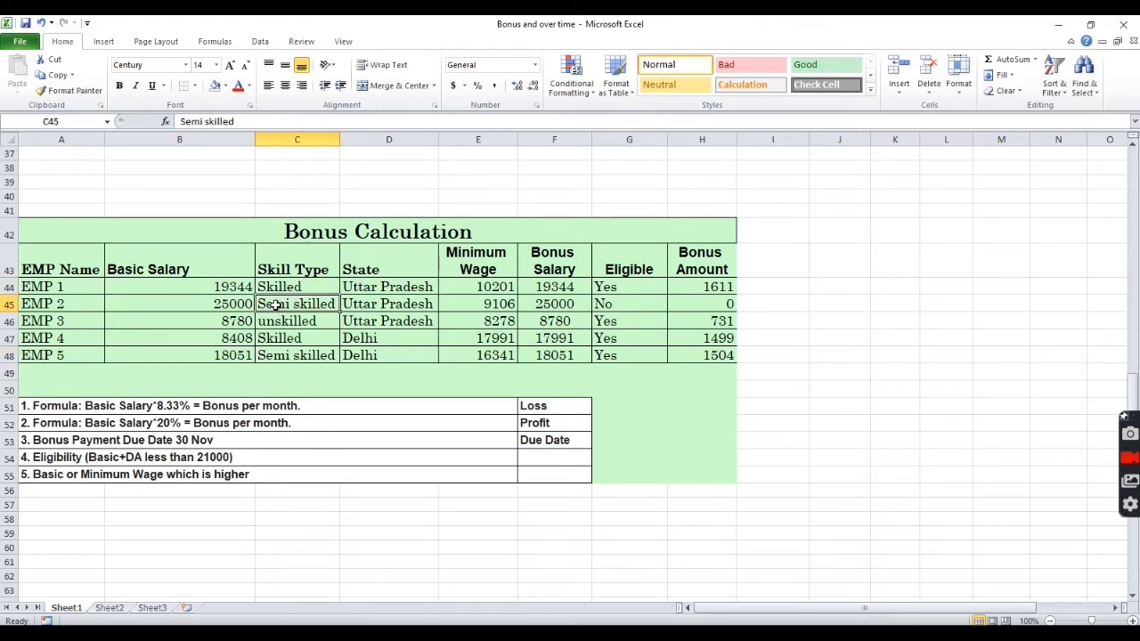
{"action": "left_click", "coordinate": [284, 287]}
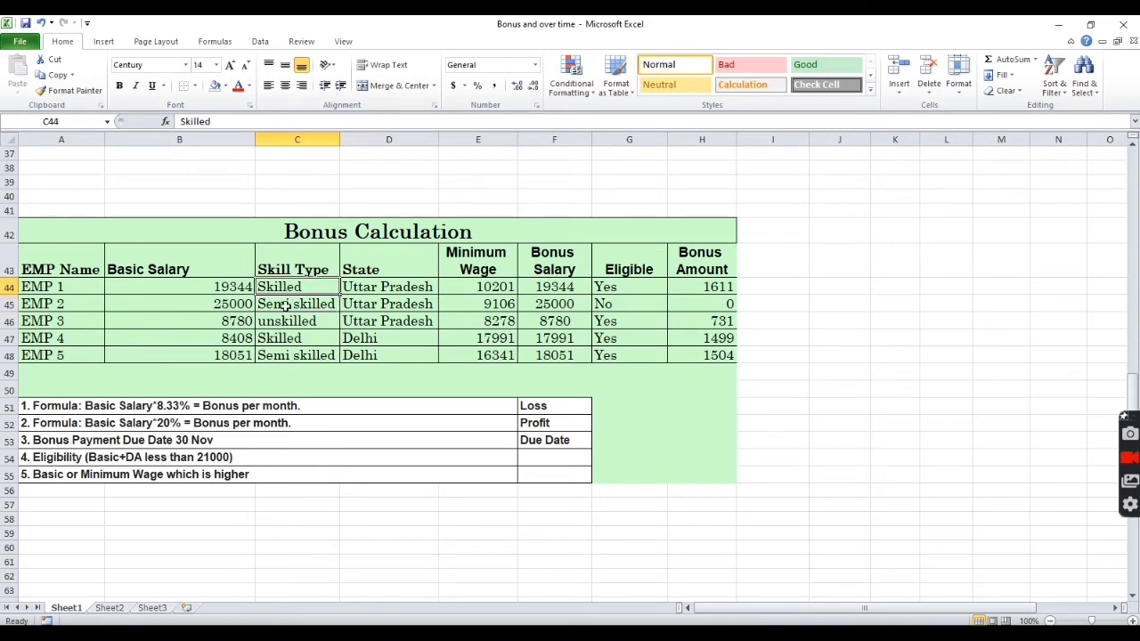
Step: Review how each employee's skill type and state relate to the minimum wage in the Bonus Calculation table
{"action": "left_click", "coordinate": [285, 307]}
{"action": "left_click", "coordinate": [284, 323]}
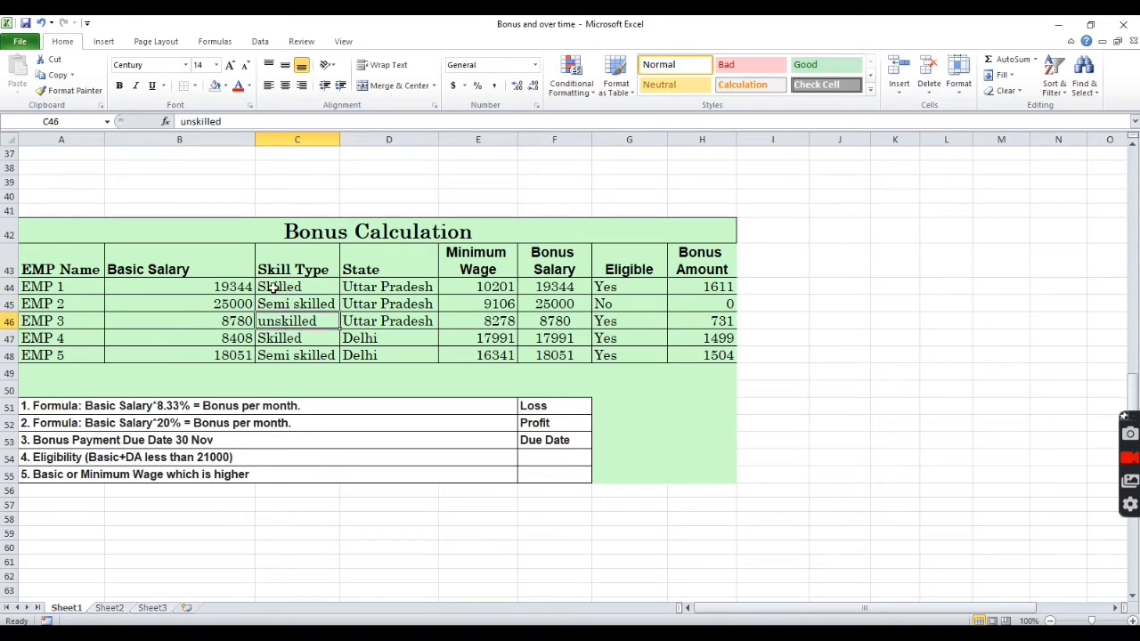
{"action": "left_click", "coordinate": [286, 286]}
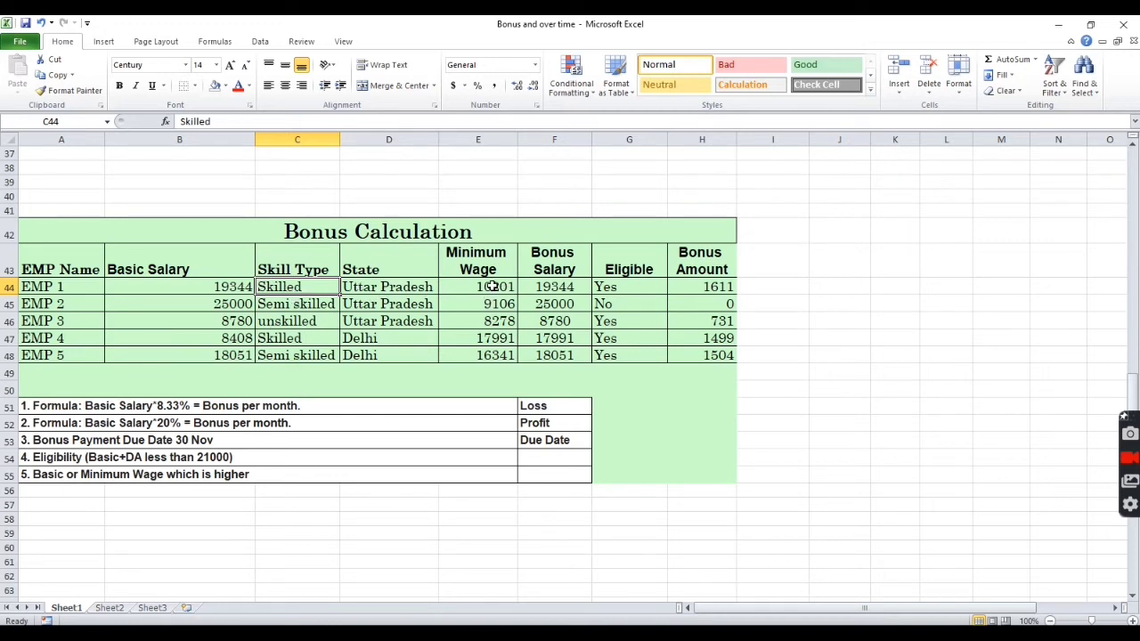
{"action": "left_click", "coordinate": [478, 321]}
{"action": "left_click", "coordinate": [278, 320]}
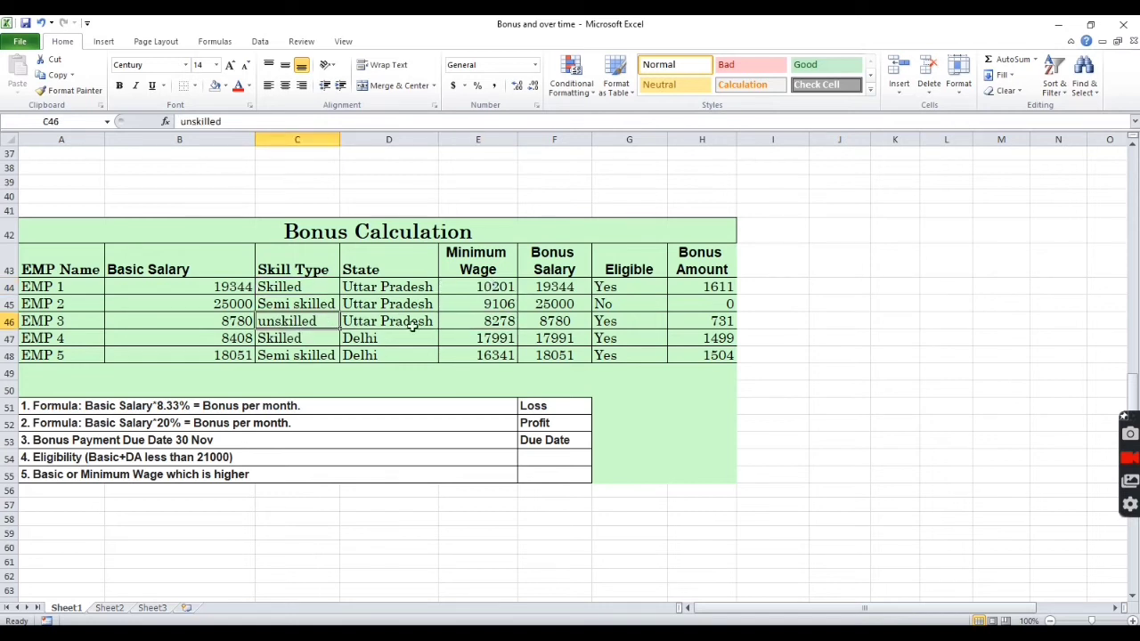
{"action": "left_click", "coordinate": [487, 321]}
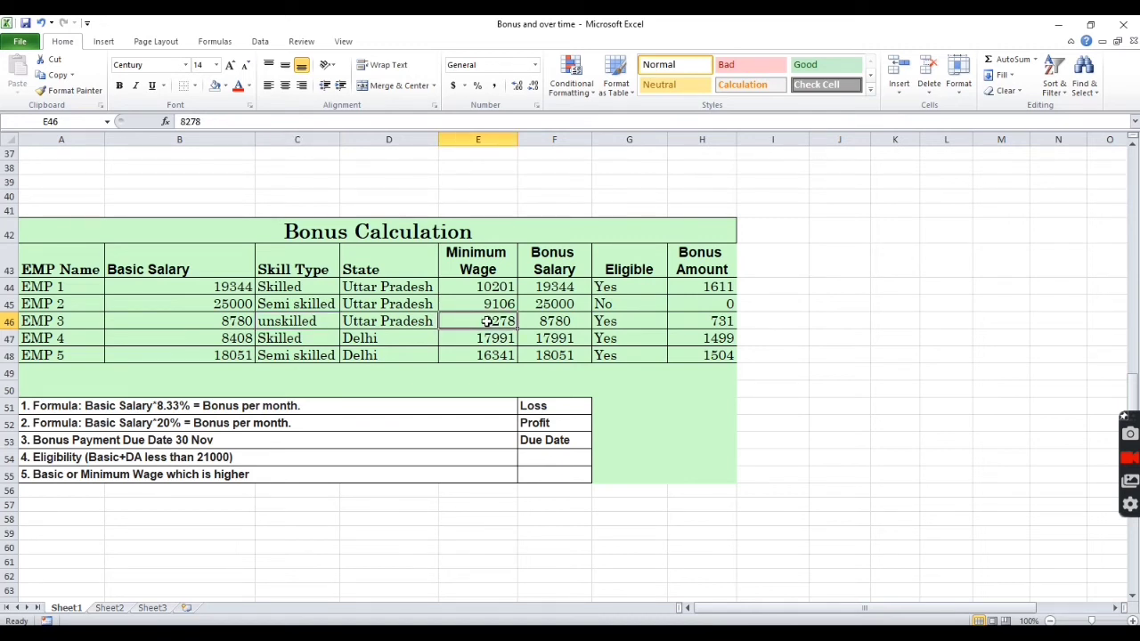
{"action": "left_click", "coordinate": [287, 343]}
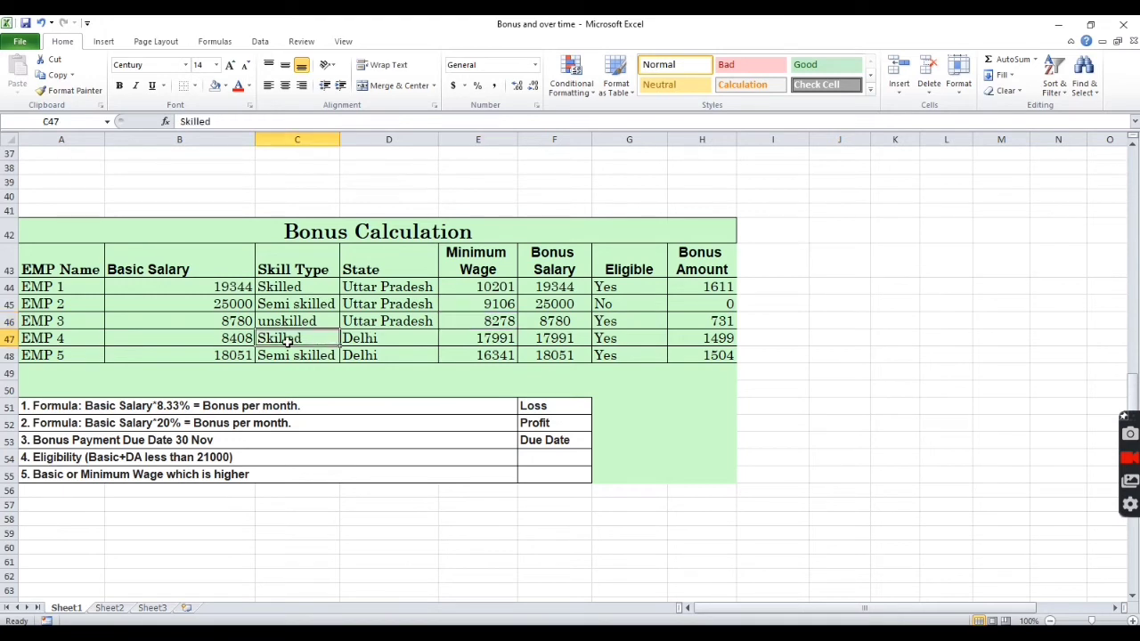
{"action": "left_click", "coordinate": [505, 340]}
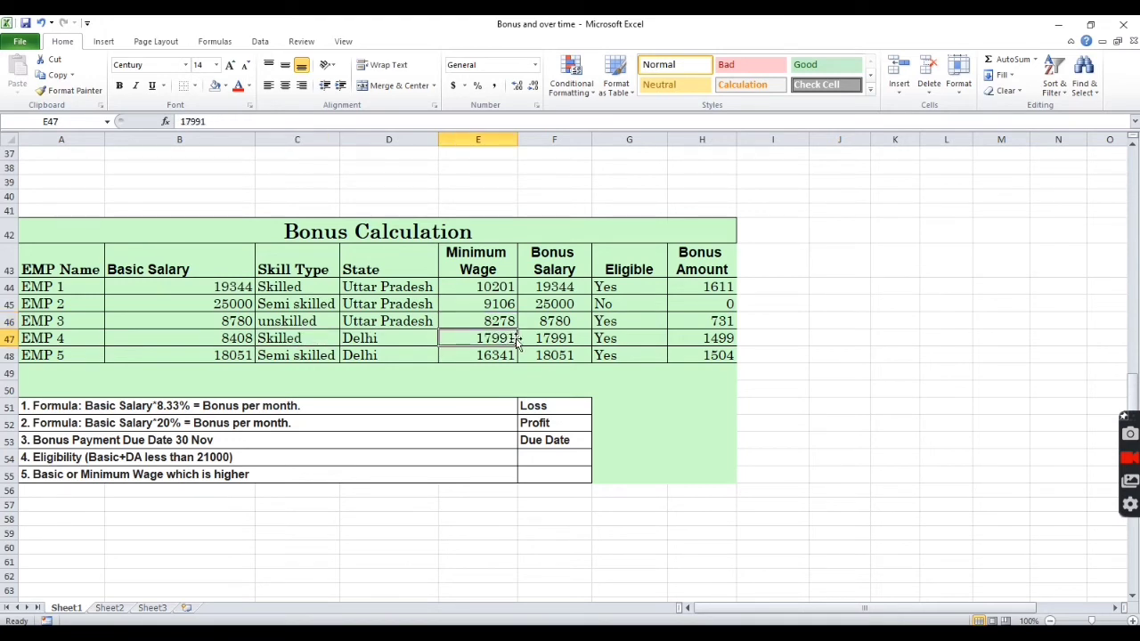
{"action": "left_click", "coordinate": [283, 360]}
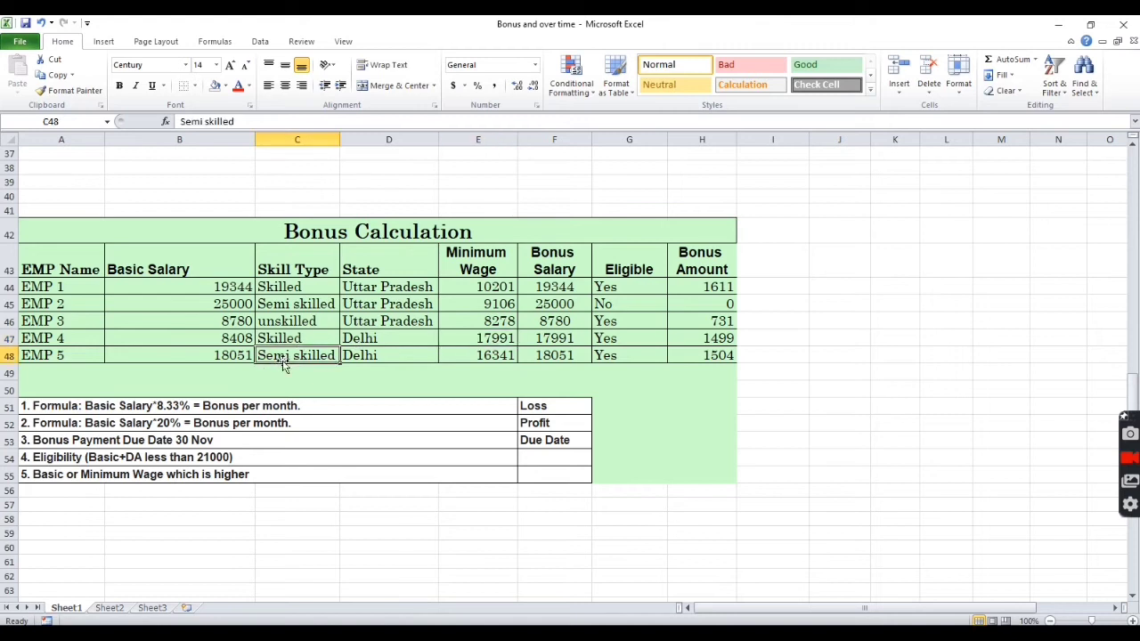
{"action": "left_click", "coordinate": [481, 358]}
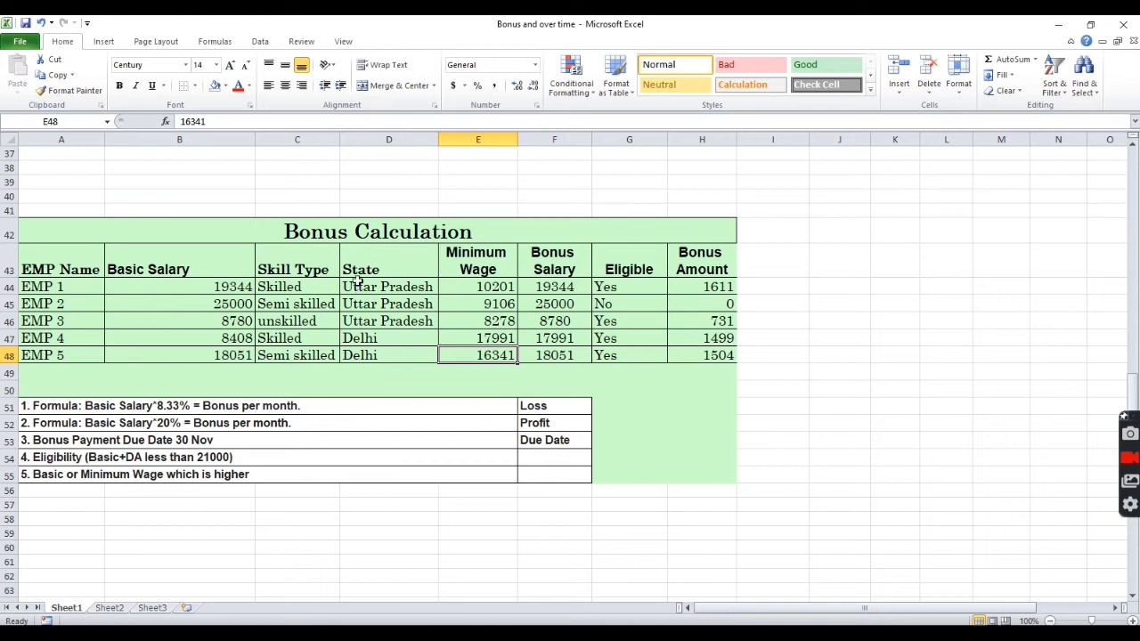
{"action": "left_click_drag", "start_coordinate": [356, 283], "coordinate": [478, 358]}
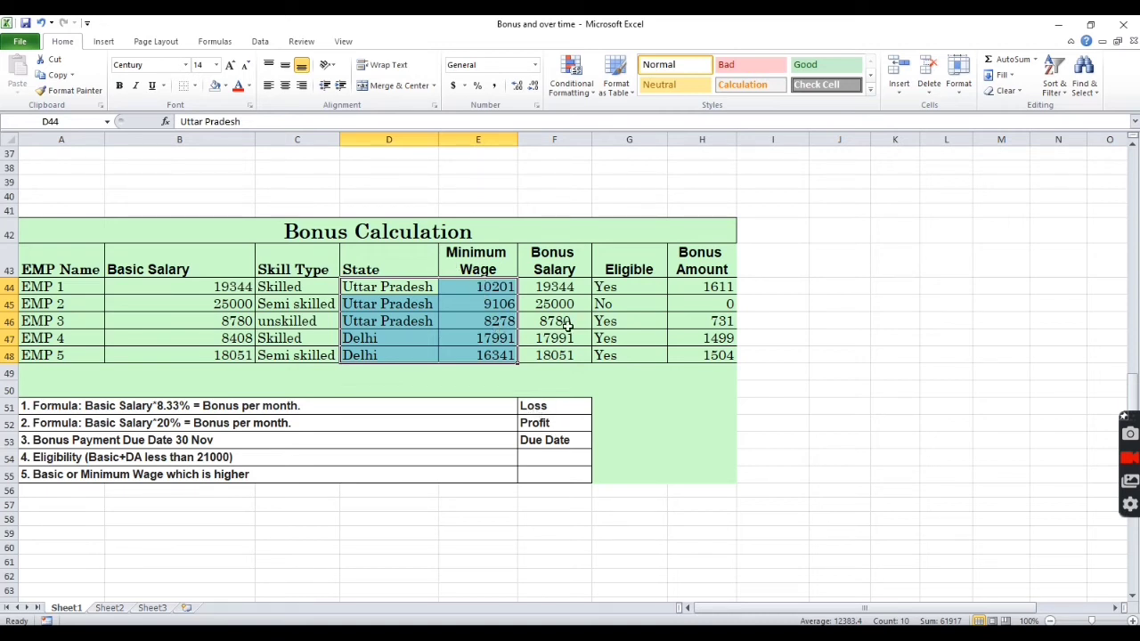
Step: Clear the Bonus Salary, Eligible and Bonus Amount values for all five employees in F44:H48
{"action": "left_click", "coordinate": [482, 322]}
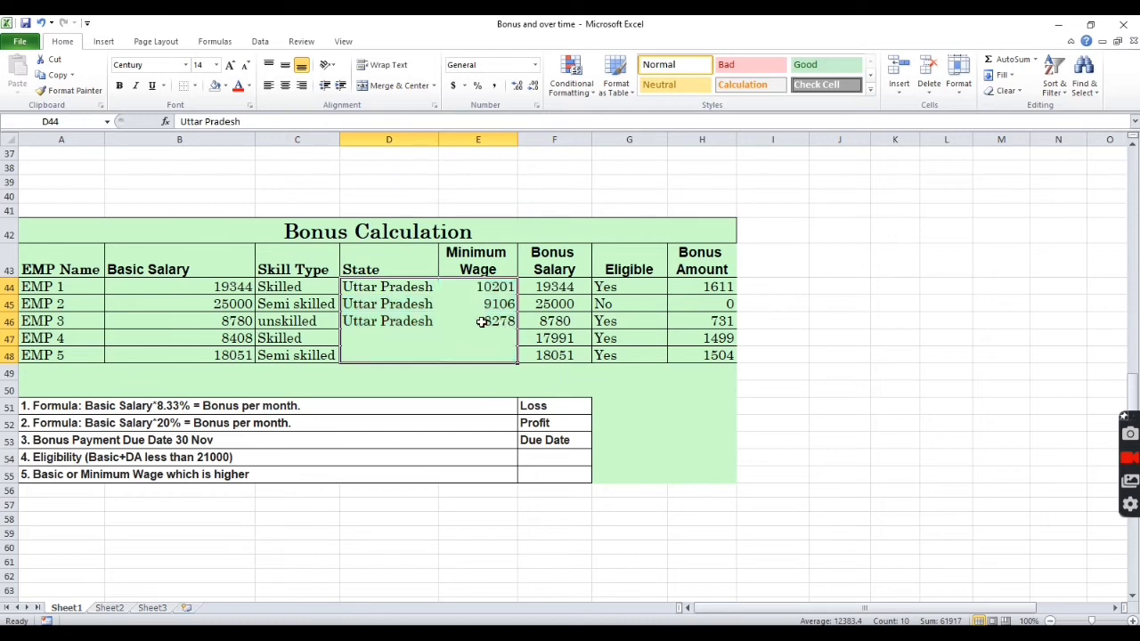
{"action": "left_click_drag", "start_coordinate": [552, 285], "coordinate": [714, 365]}
{"action": "key", "text": "Delete"}
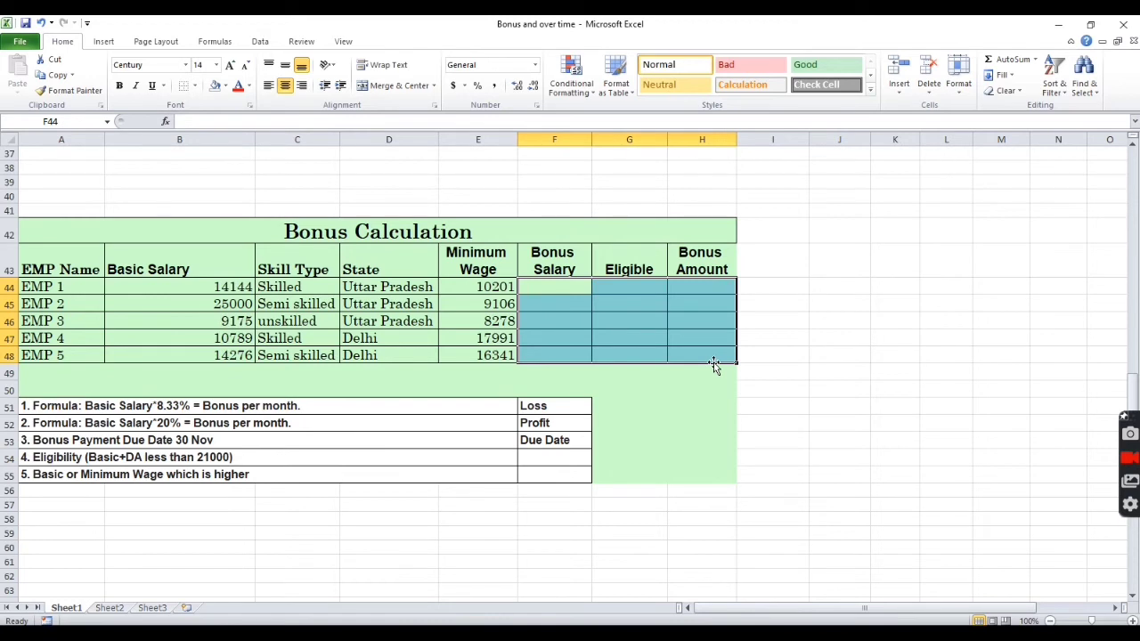
Step: Enter =MAX(E44,B44) as the Bonus Salary formula in F44 and fill it down to F48
{"action": "left_click", "coordinate": [561, 288]}
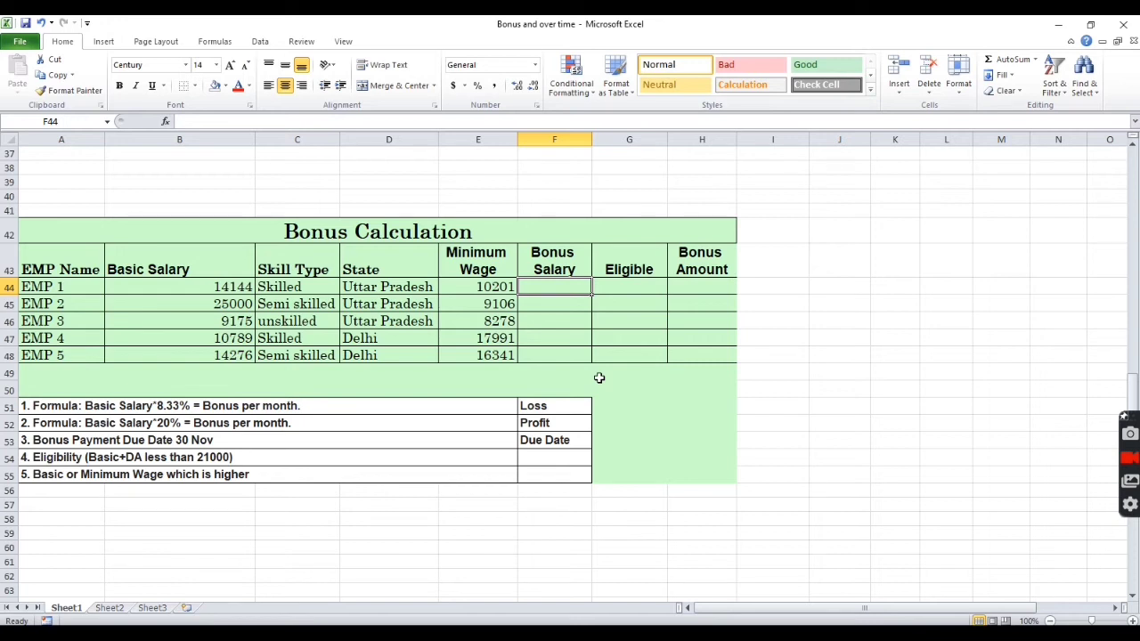
{"action": "type", "text": "="}
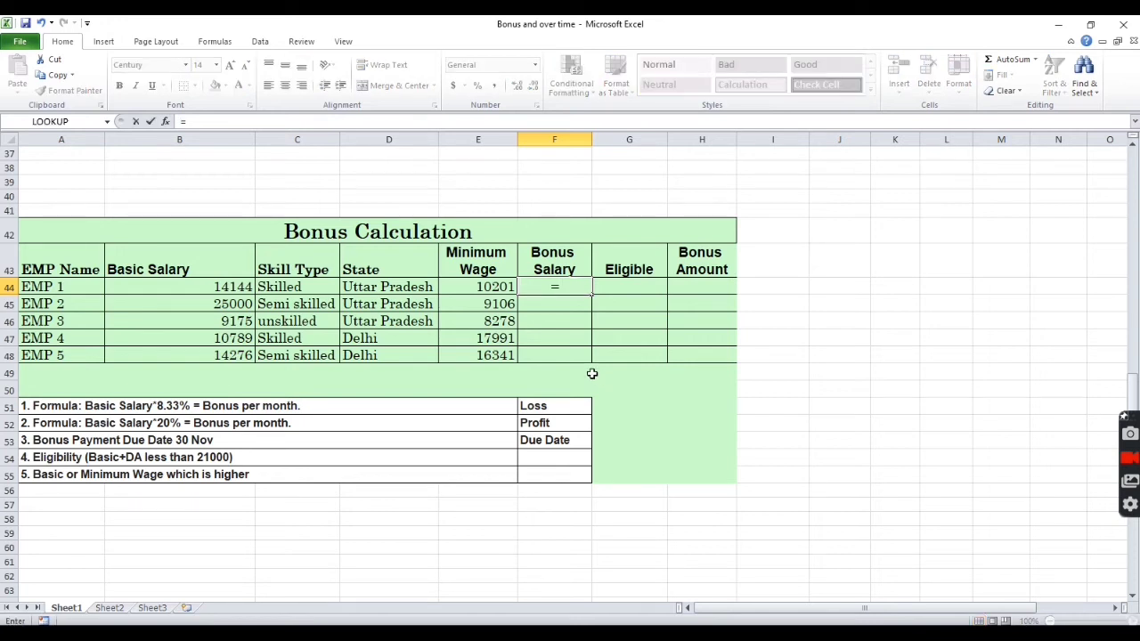
{"action": "type", "text": "max"}
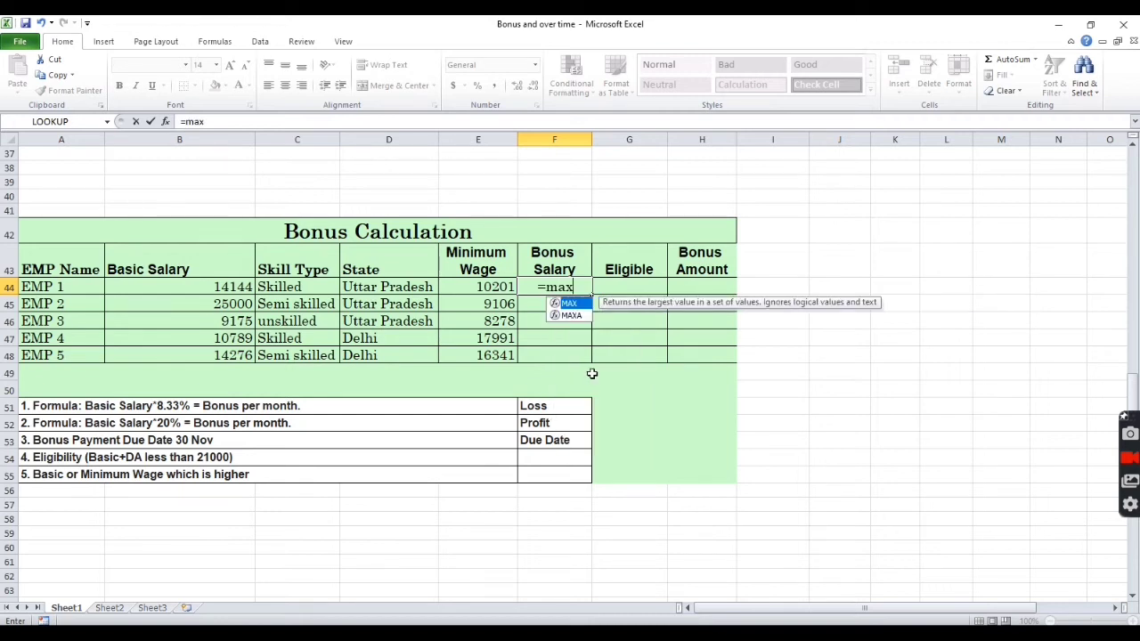
{"action": "type", "text": "("}
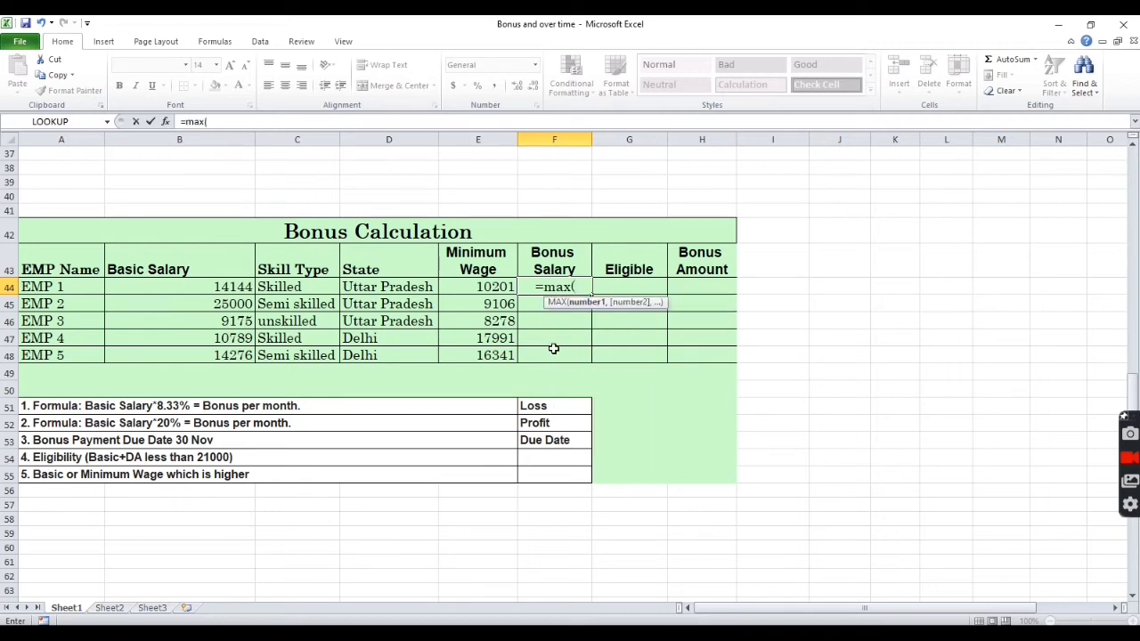
{"action": "left_click", "coordinate": [481, 287]}
{"action": "type", "text": ","}
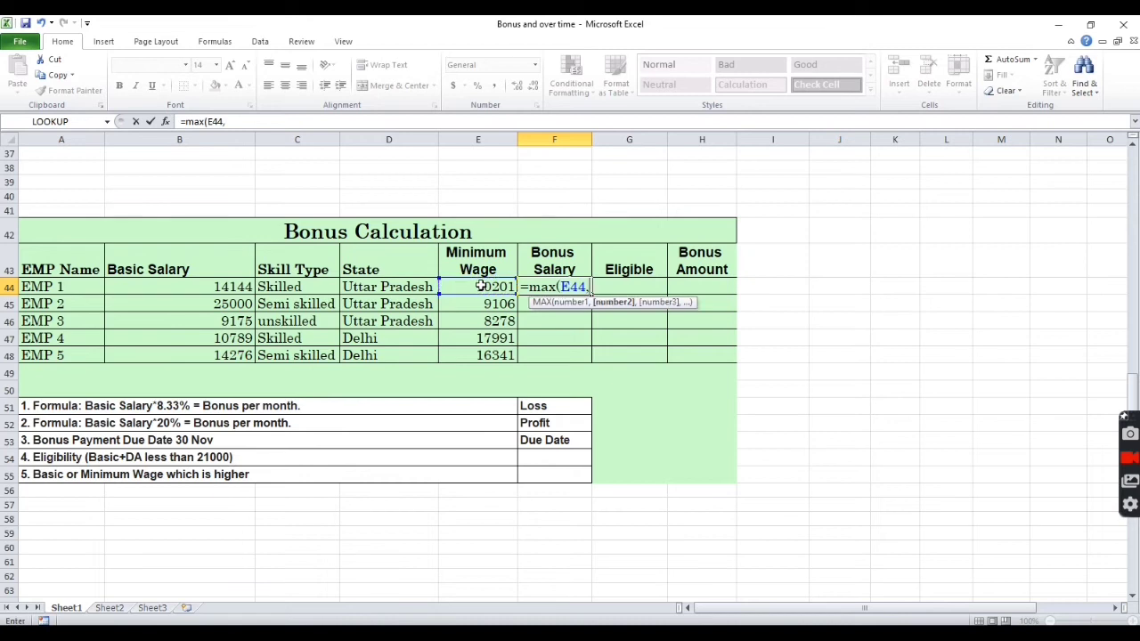
{"action": "left_click", "coordinate": [236, 286]}
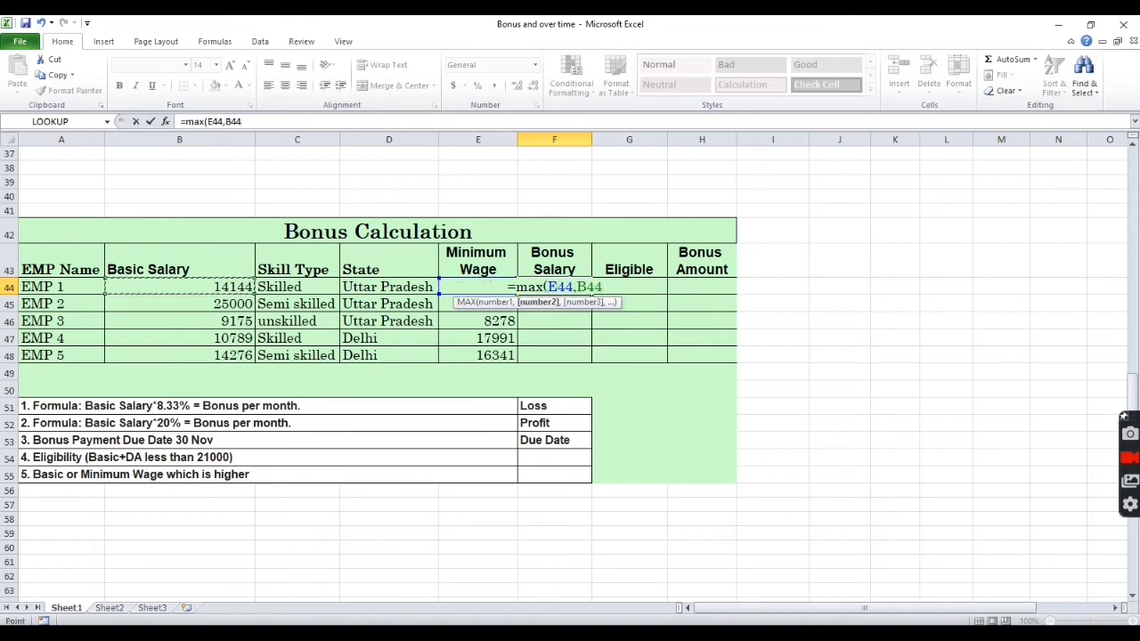
{"action": "type", "text": ")"}
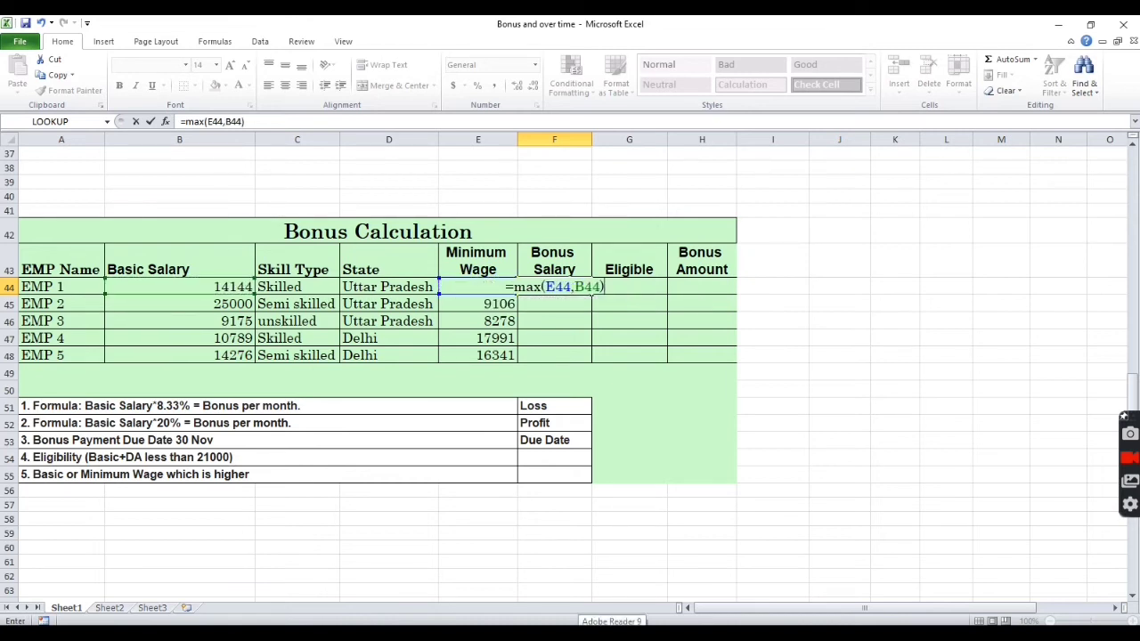
{"action": "key", "text": "Return"}
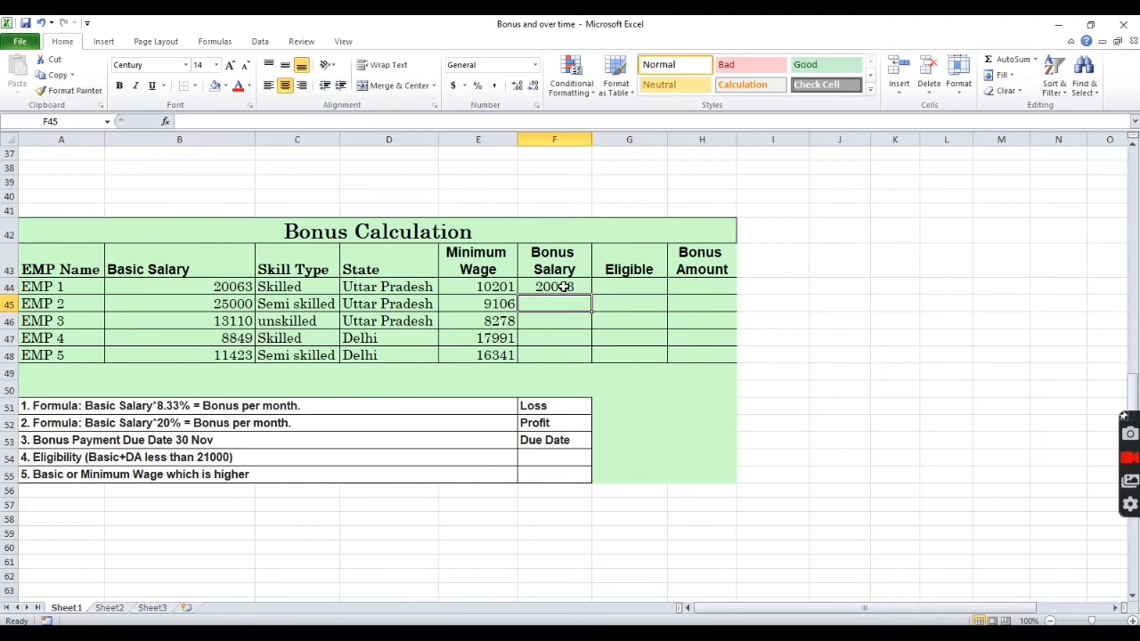
{"action": "left_click_drag", "start_coordinate": [554, 287], "coordinate": [552, 352]}
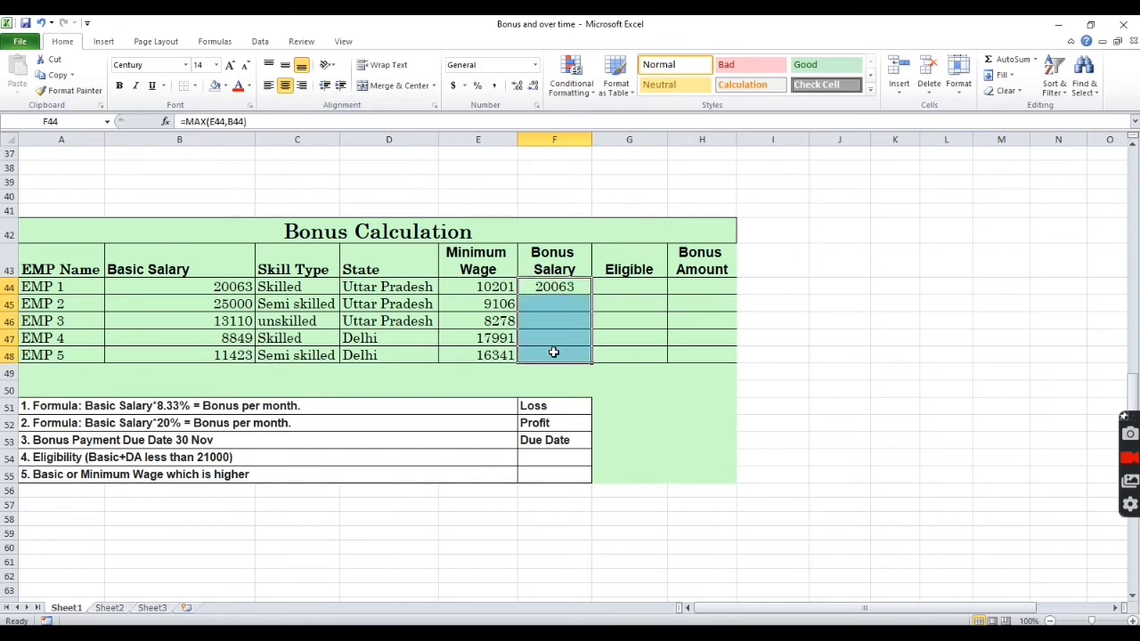
{"action": "key", "text": "ctrl+d"}
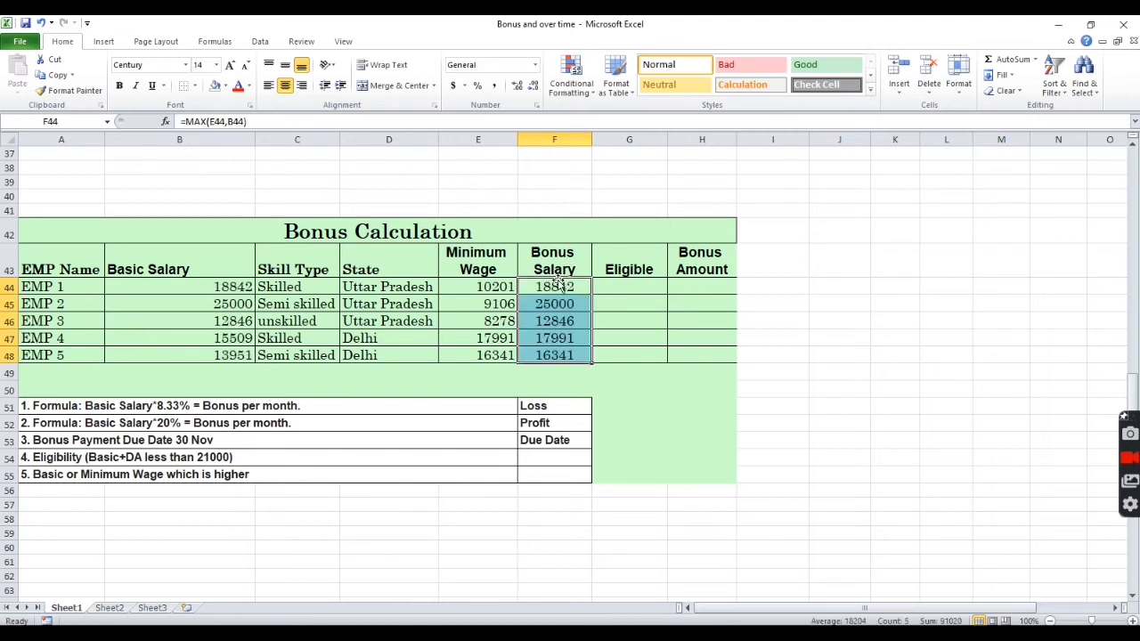
Step: Enter =IF(F44<21000,"Yes","No") as the Eligible formula in G44 and fill it down to G48
{"action": "left_click", "coordinate": [626, 288]}
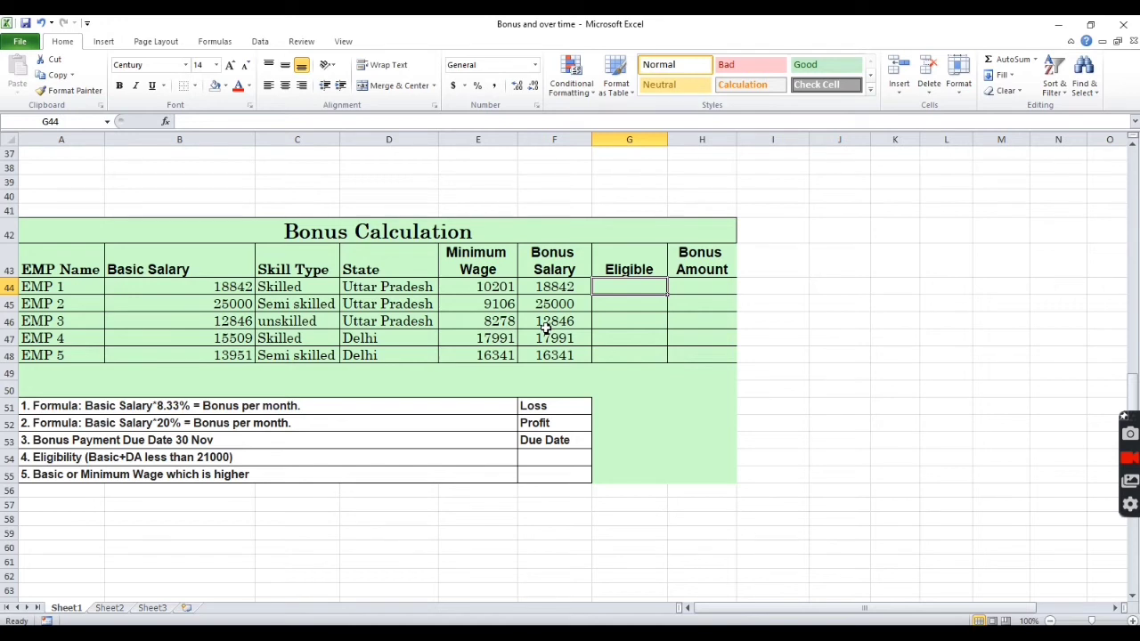
{"action": "type", "text": "=i"}
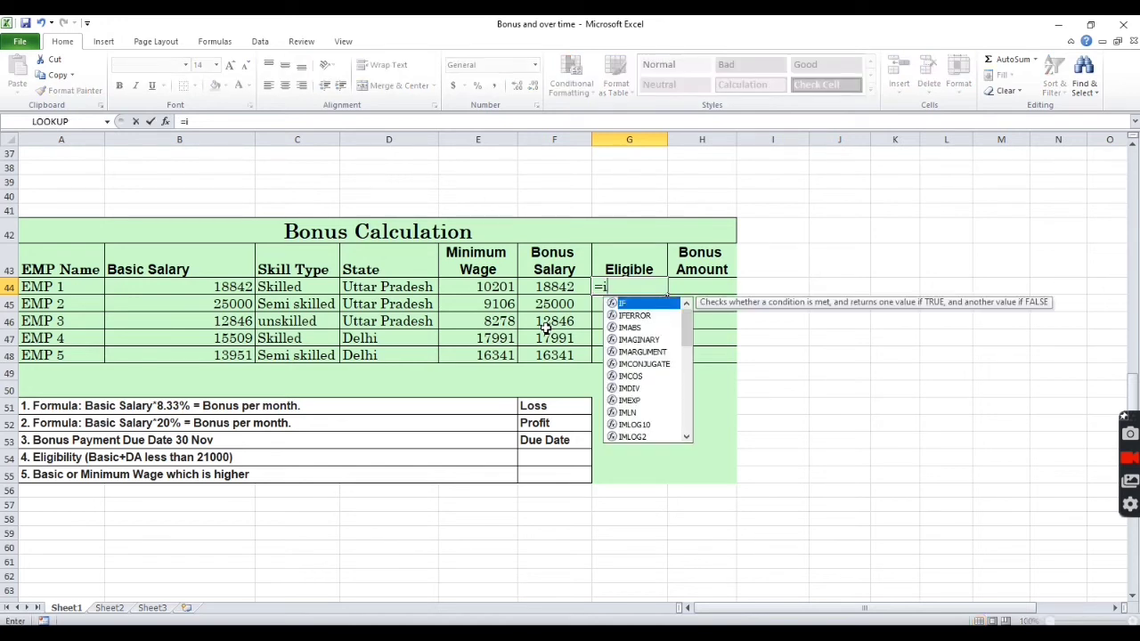
{"action": "type", "text": "f("}
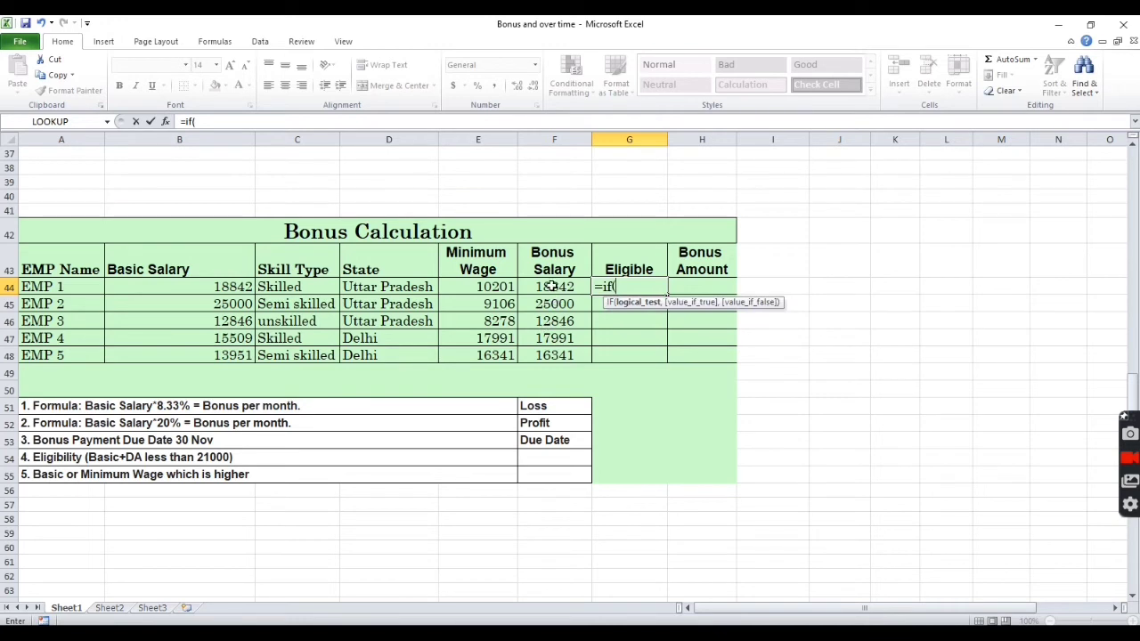
{"action": "left_click", "coordinate": [552, 285]}
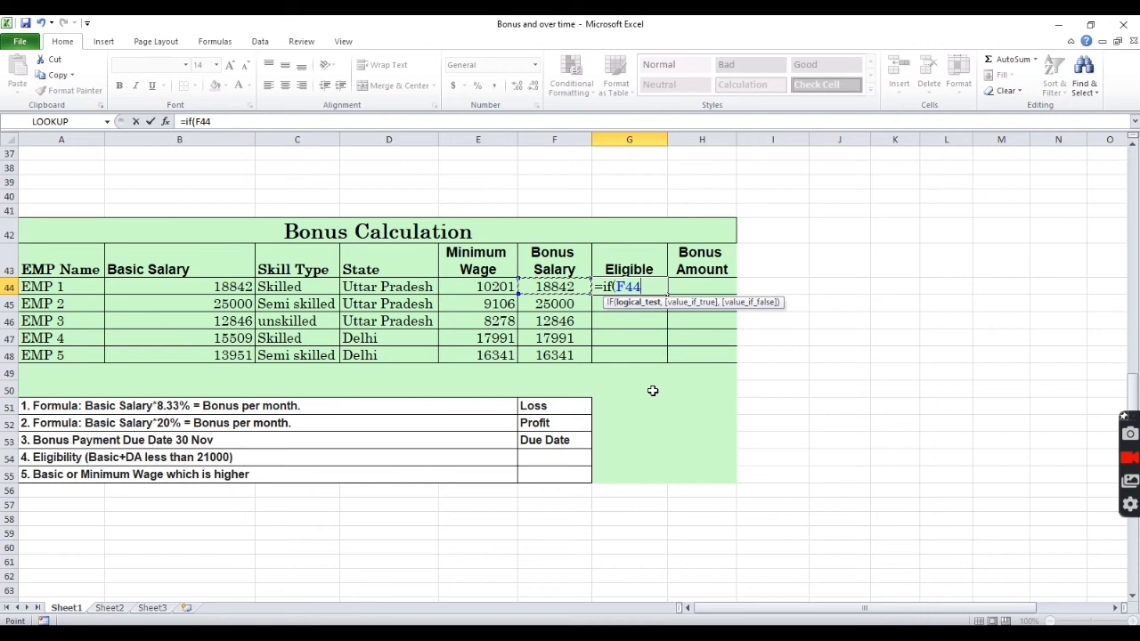
{"action": "type", "text": "<2100"}
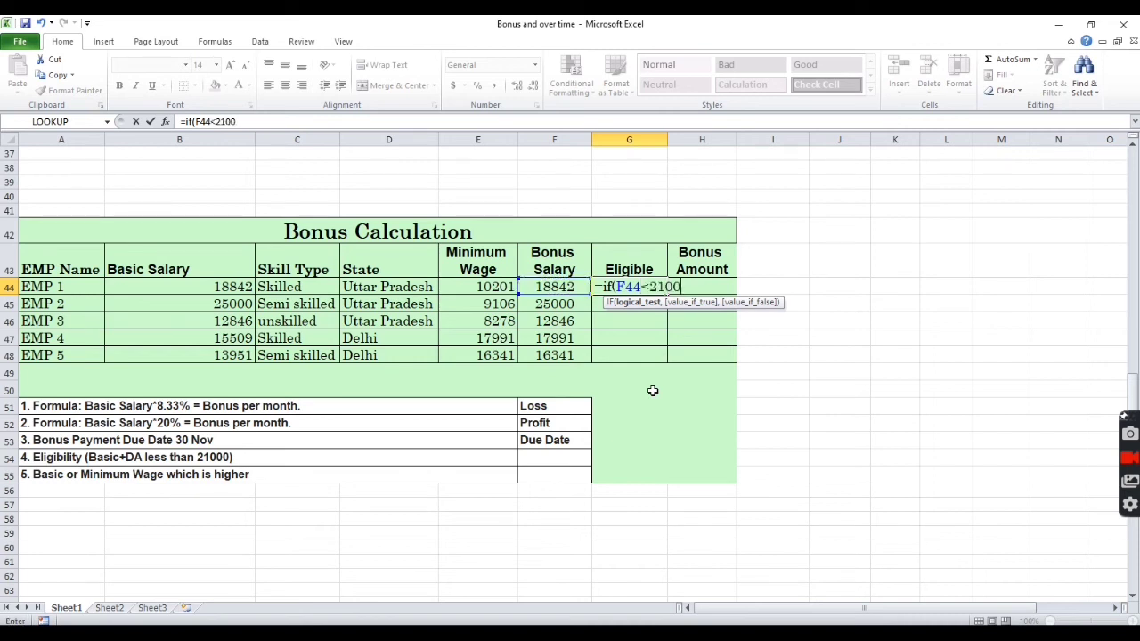
{"action": "type", "text": "0,\"y"}
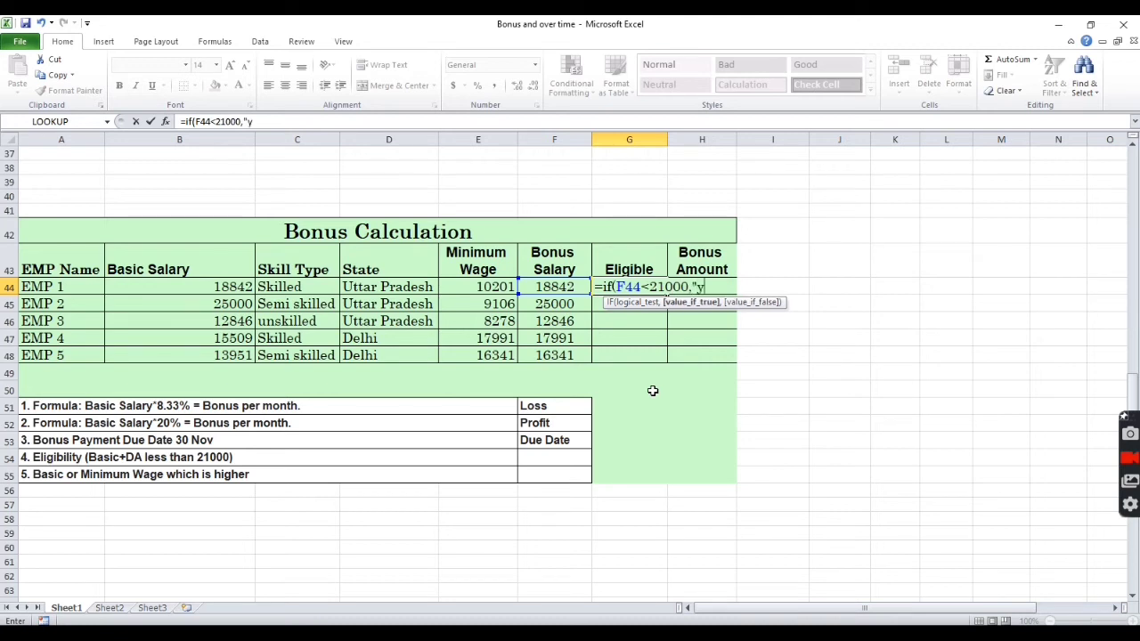
{"action": "type", "text": "es\",\""}
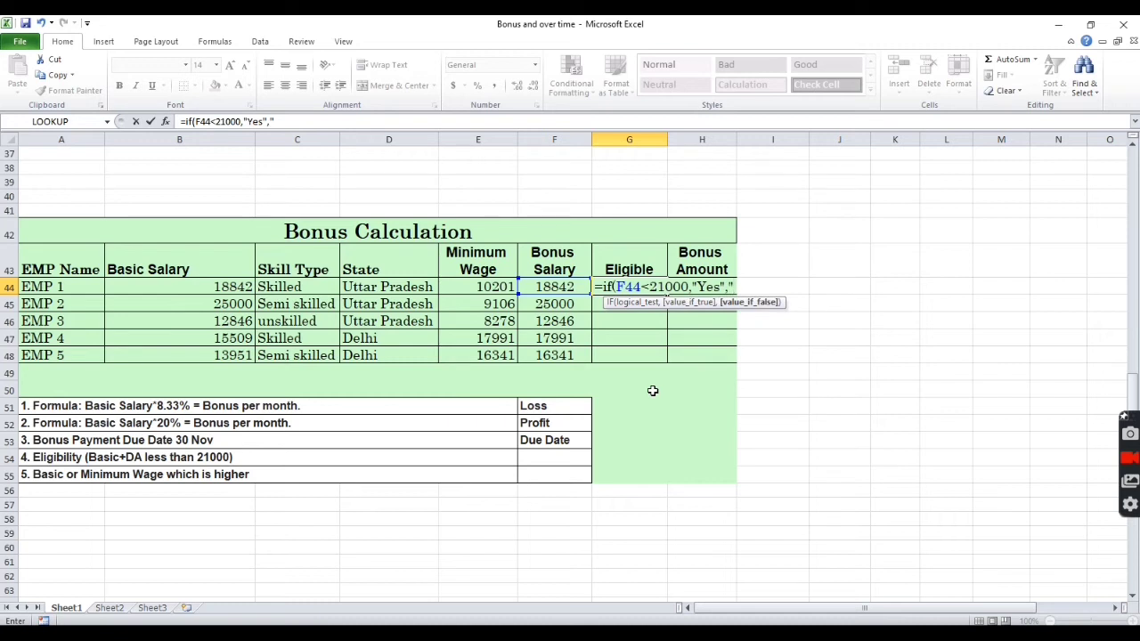
{"action": "type", "text": "No\""}
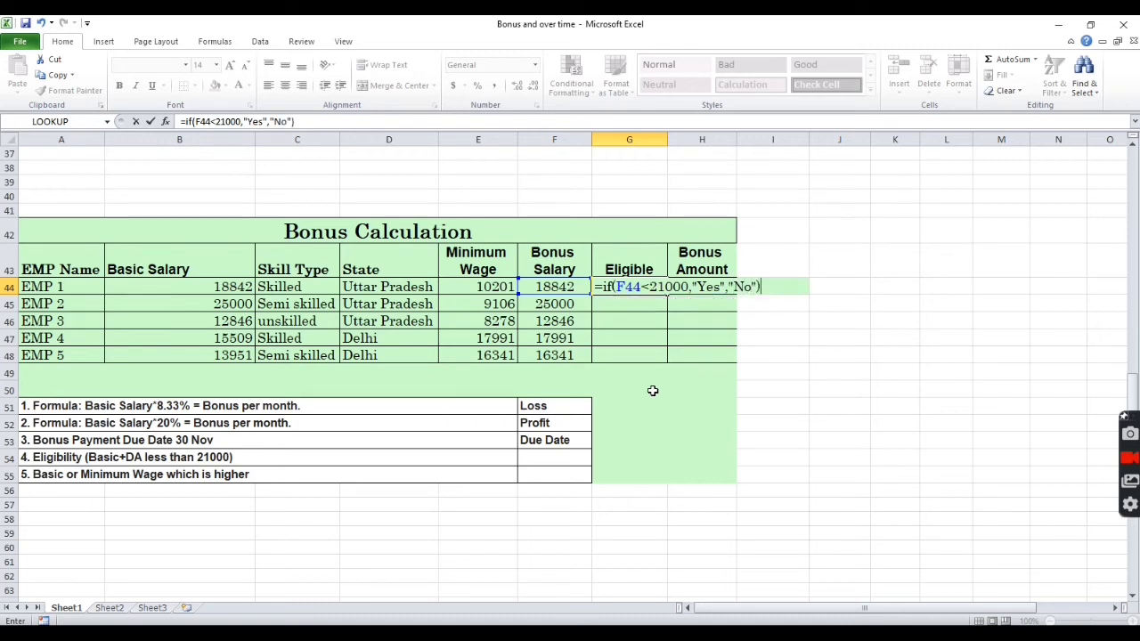
{"action": "key", "text": "Return"}
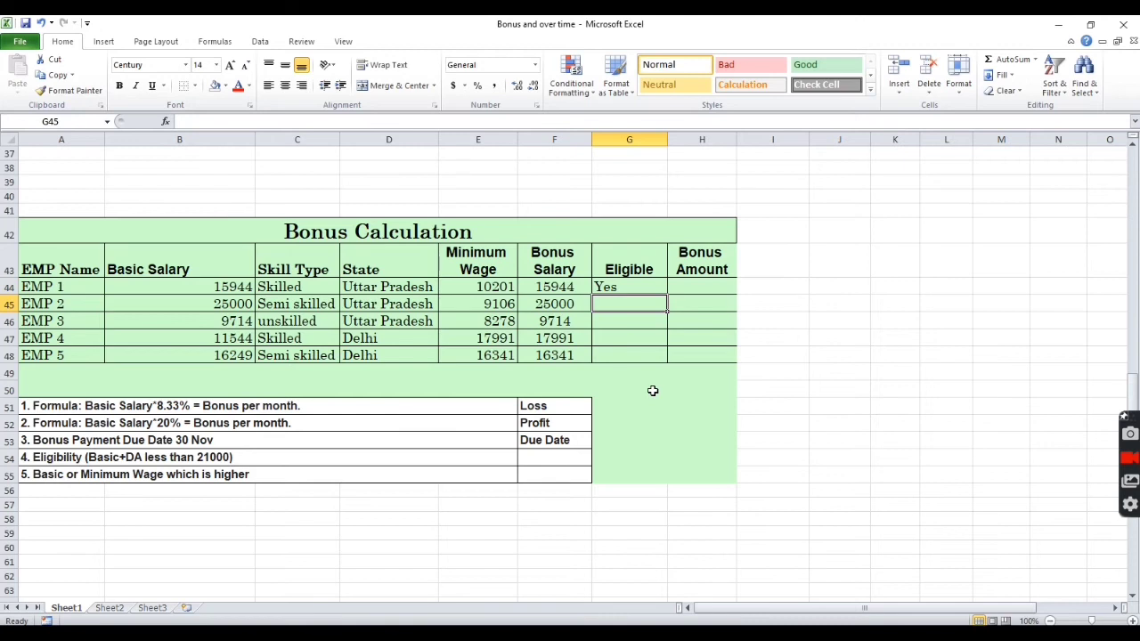
{"action": "left_click", "coordinate": [625, 285]}
{"action": "left_click_drag", "start_coordinate": [665, 292], "coordinate": [659, 361]}
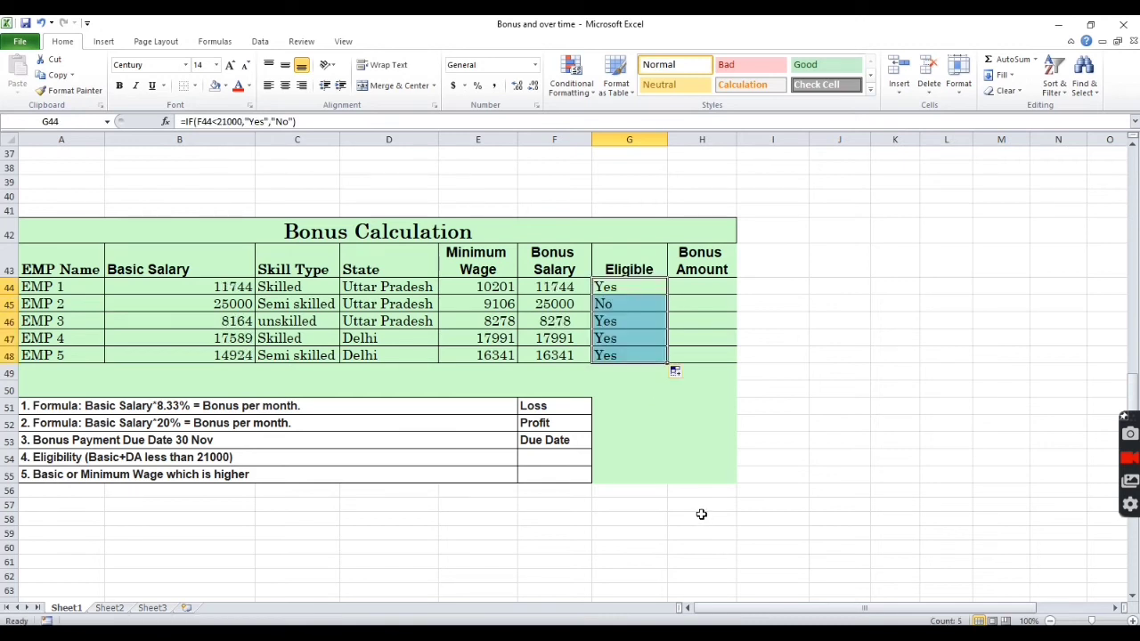
Step: Check the Eligible column's results against the Bonus Salary values, especially for EMP 2
{"action": "left_click", "coordinate": [613, 288]}
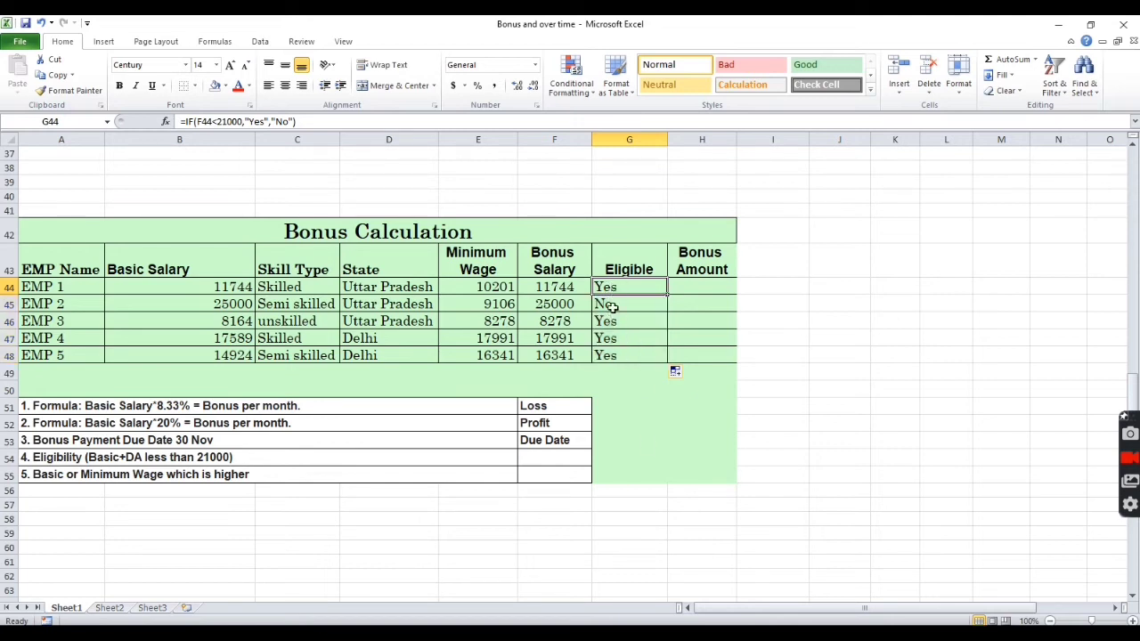
{"action": "left_click", "coordinate": [613, 306]}
{"action": "left_click", "coordinate": [613, 320]}
{"action": "left_click", "coordinate": [607, 370]}
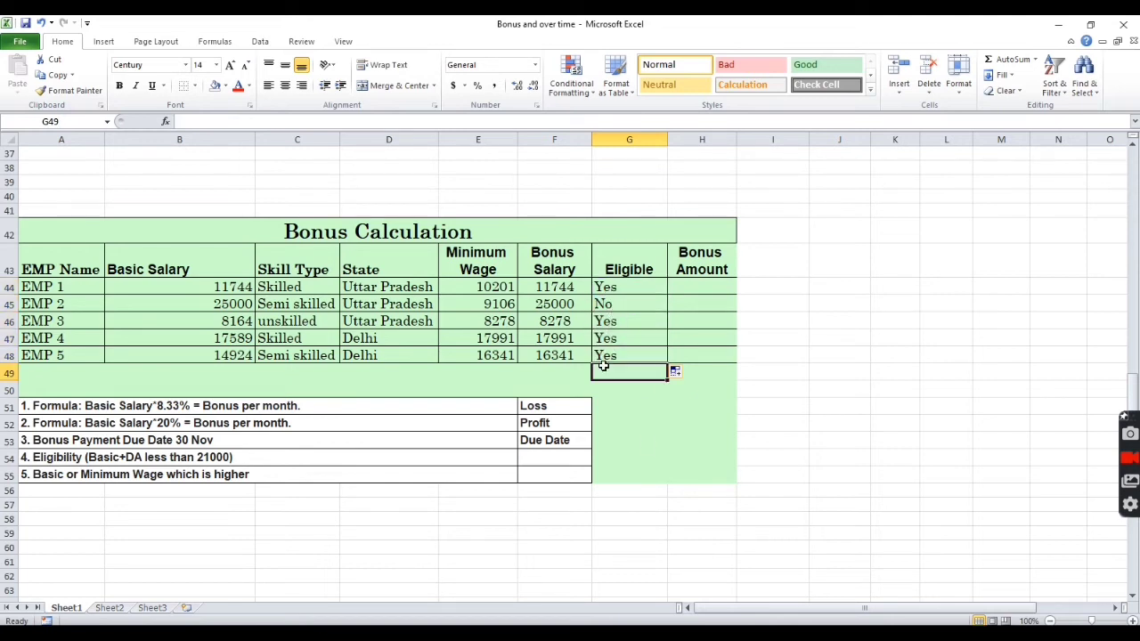
{"action": "left_click", "coordinate": [558, 304]}
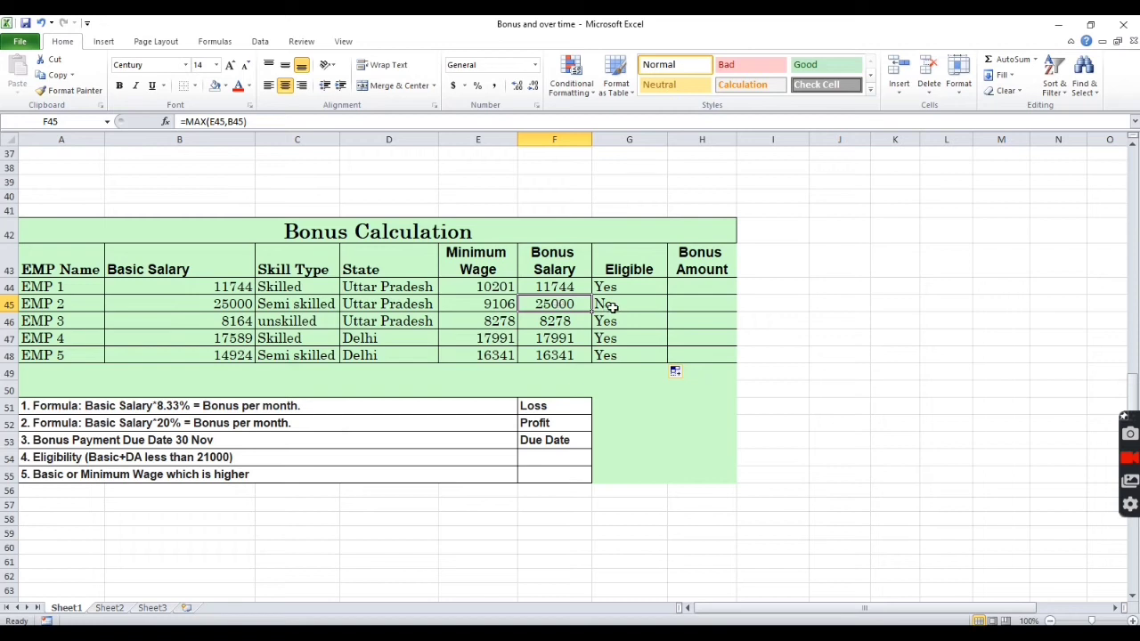
{"action": "left_click", "coordinate": [612, 306]}
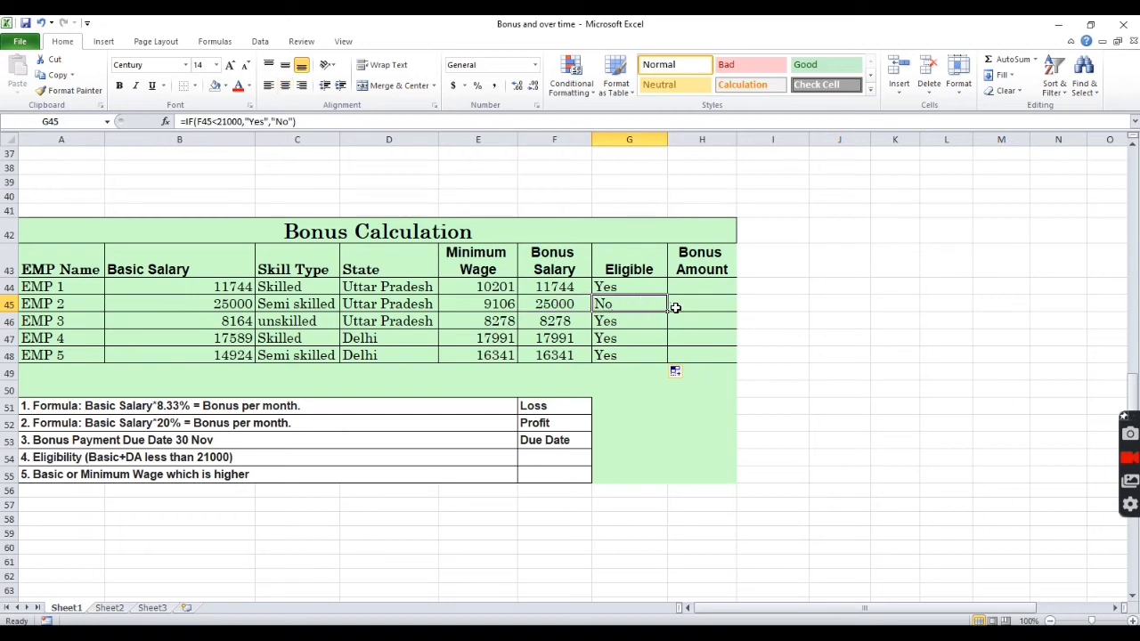
Step: Enter =IF(G44="yes",(F44*8.33%),0) as the Bonus Amount formula for EMP 1 in H44
{"action": "left_click", "coordinate": [695, 288]}
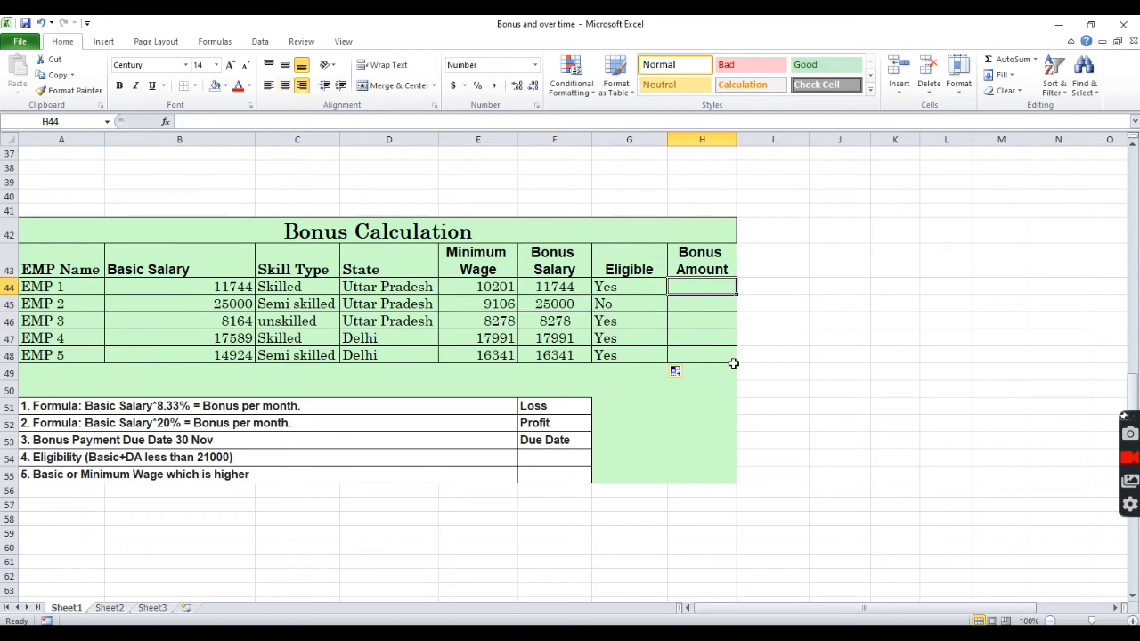
{"action": "type", "text": "=if"}
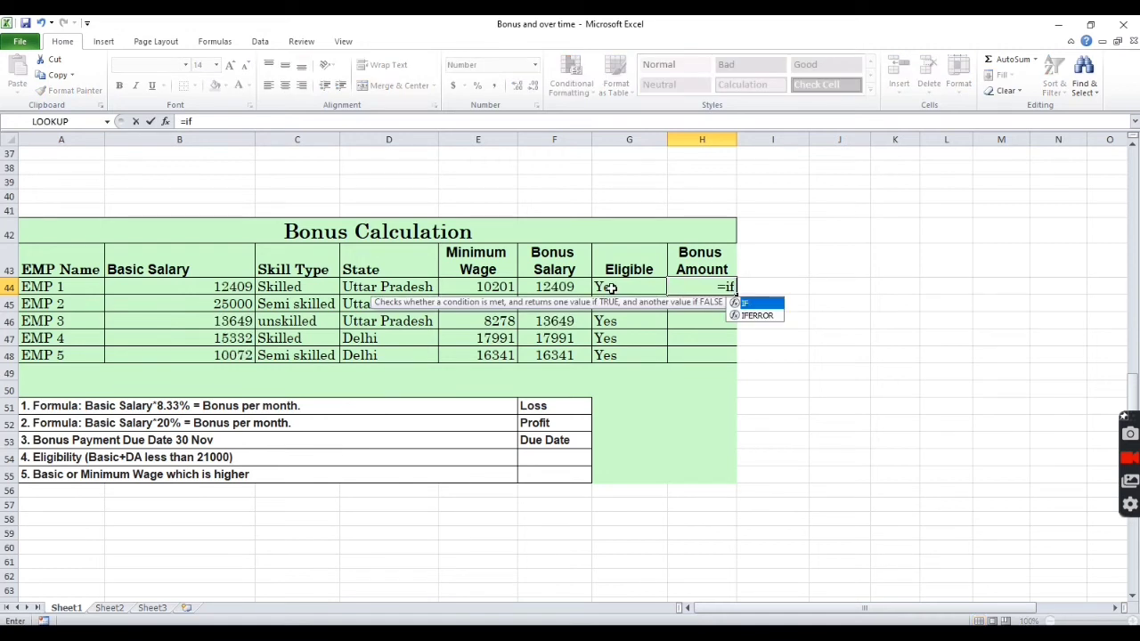
{"action": "type", "text": "("}
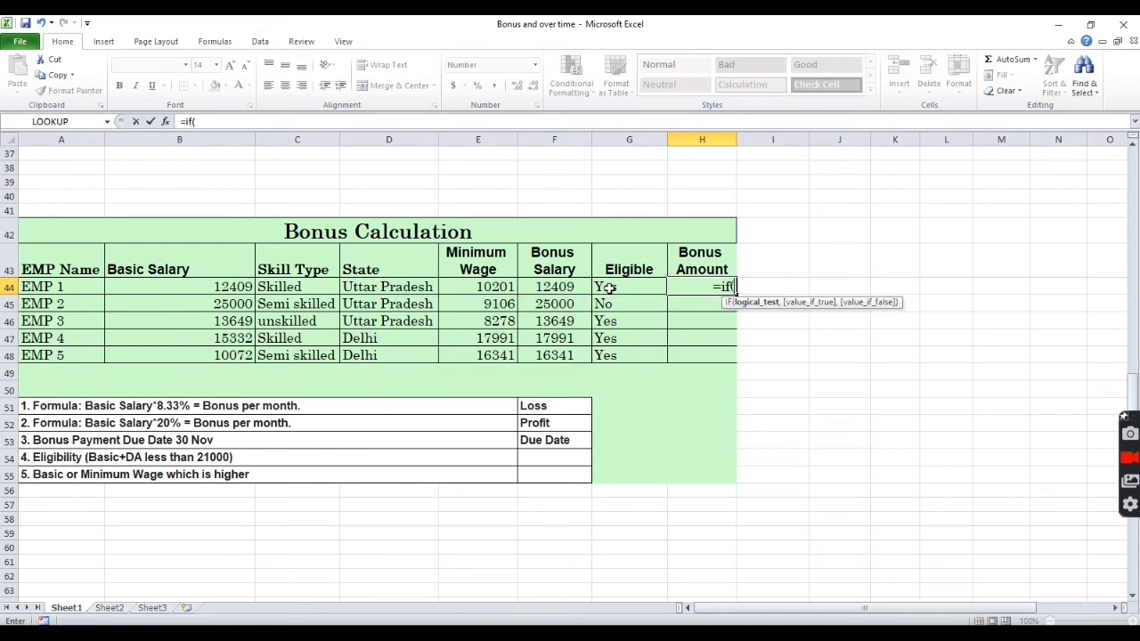
{"action": "left_click", "coordinate": [606, 287]}
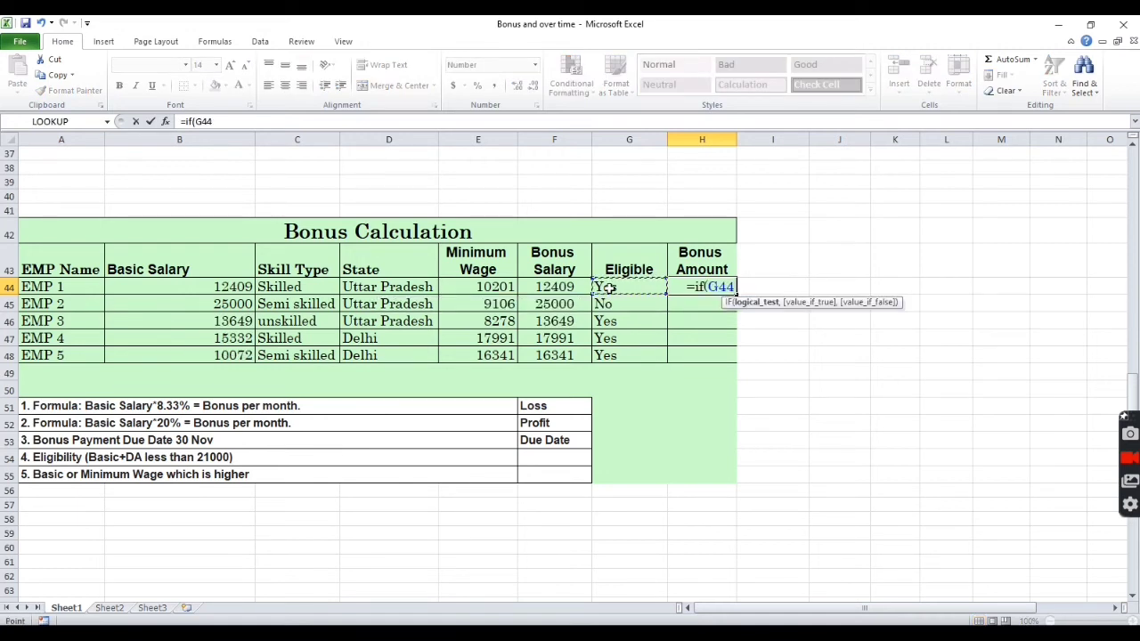
{"action": "type", "text": "="}
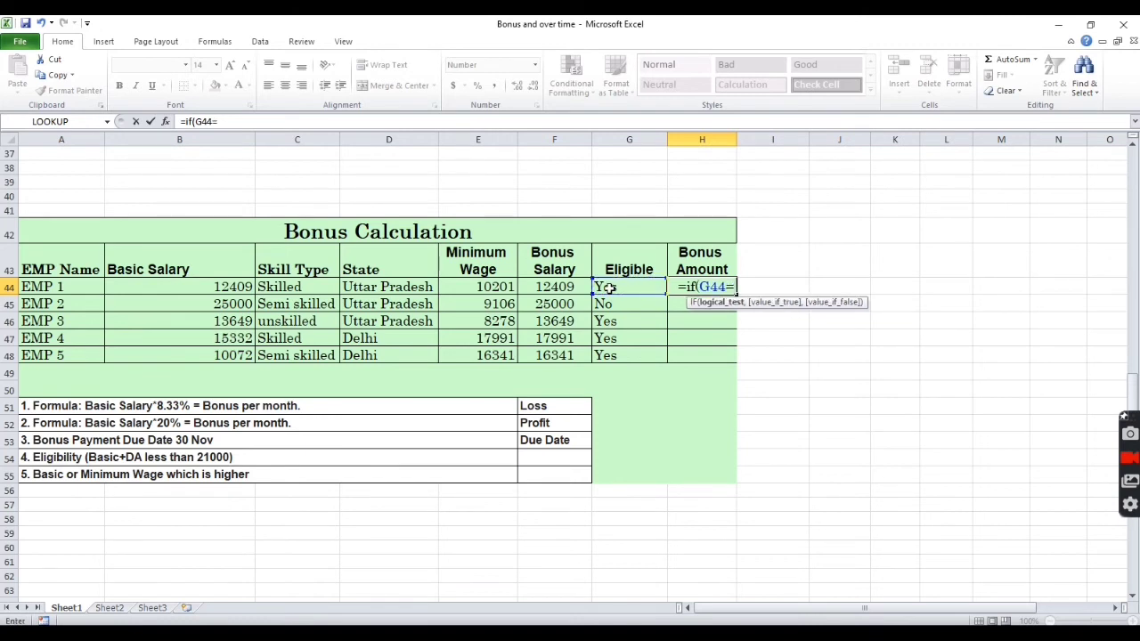
{"action": "type", "text": "\"y"}
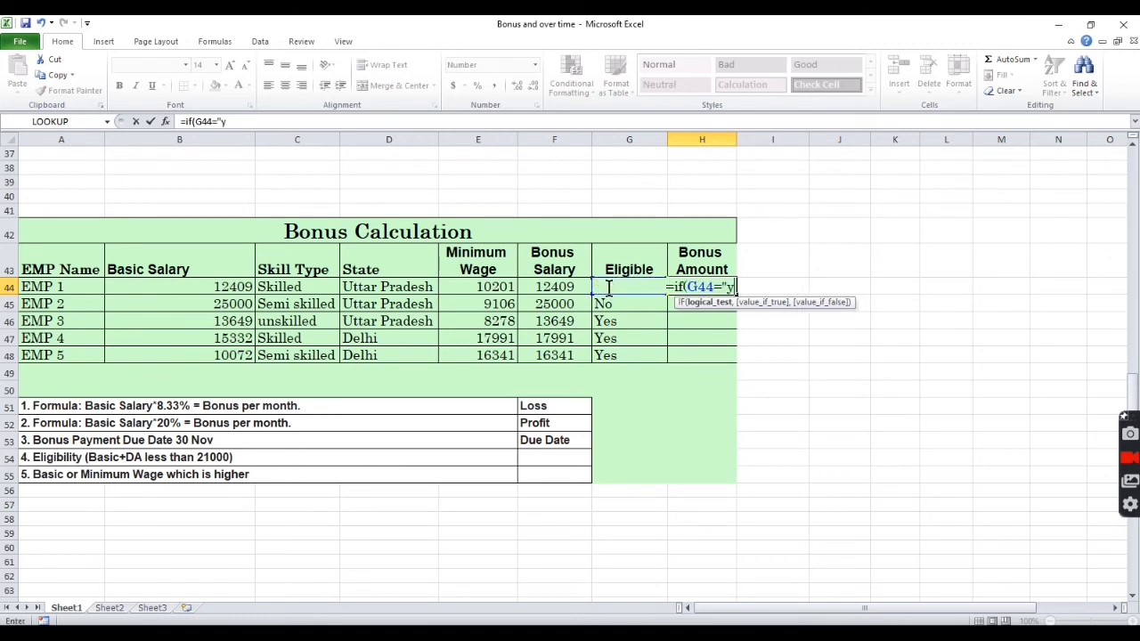
{"action": "type", "text": "es\""}
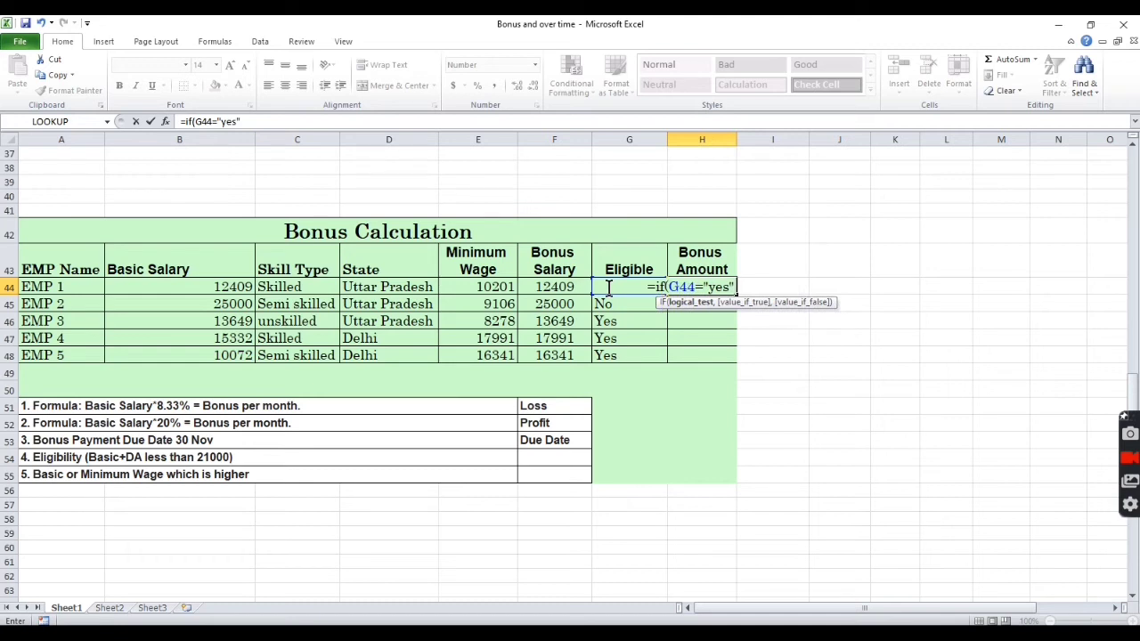
{"action": "type", "text": ","}
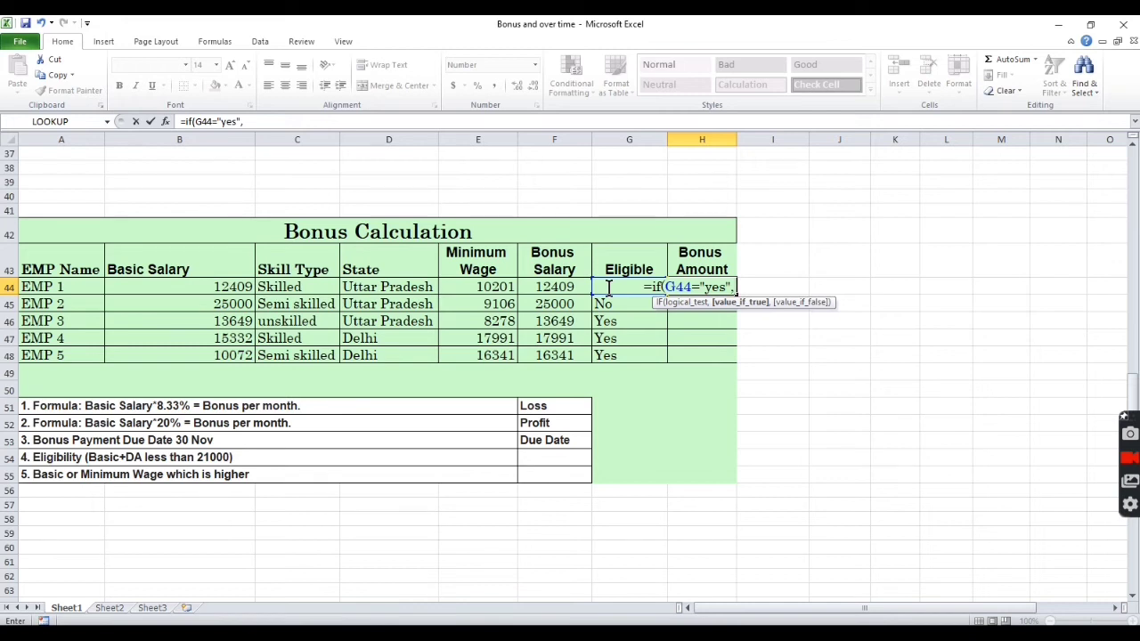
{"action": "type", "text": "("}
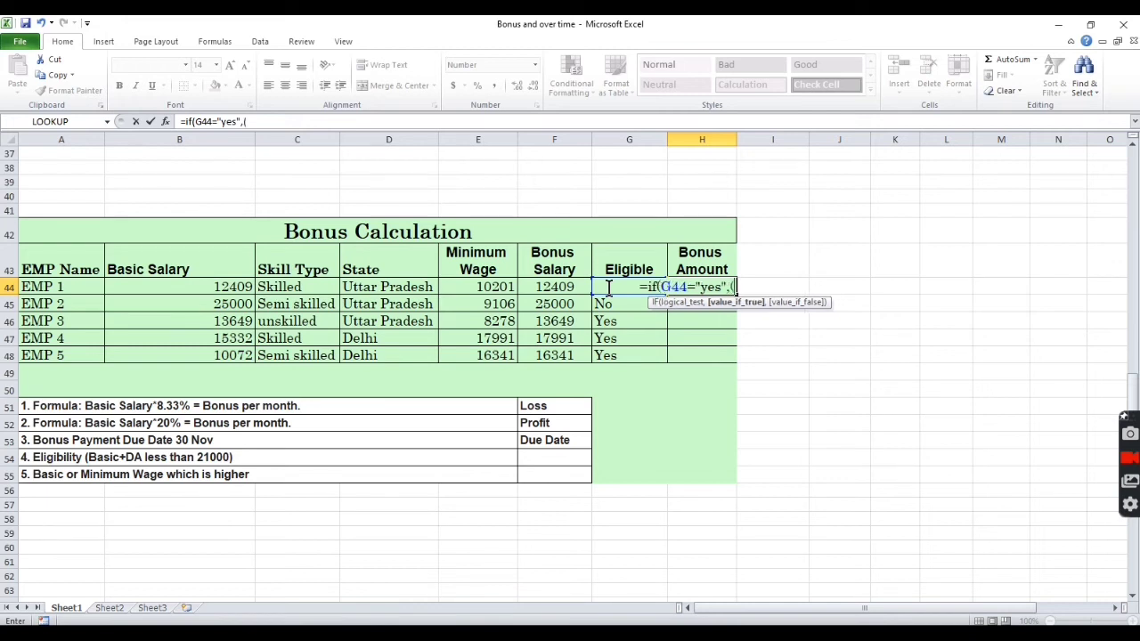
{"action": "left_click", "coordinate": [545, 287]}
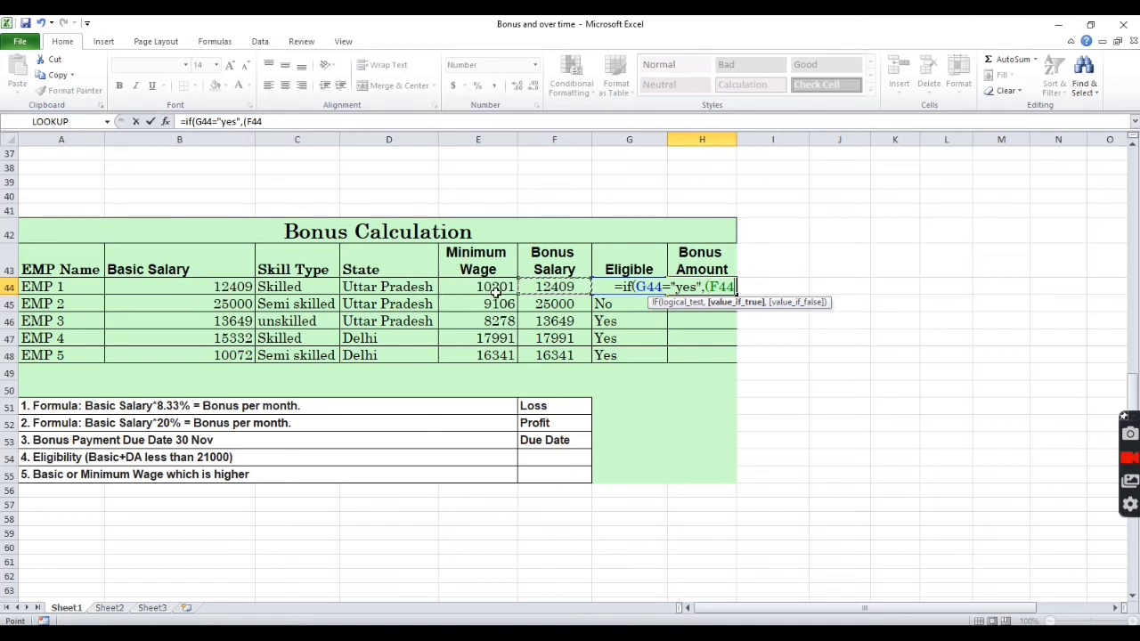
{"action": "type", "text": "*"}
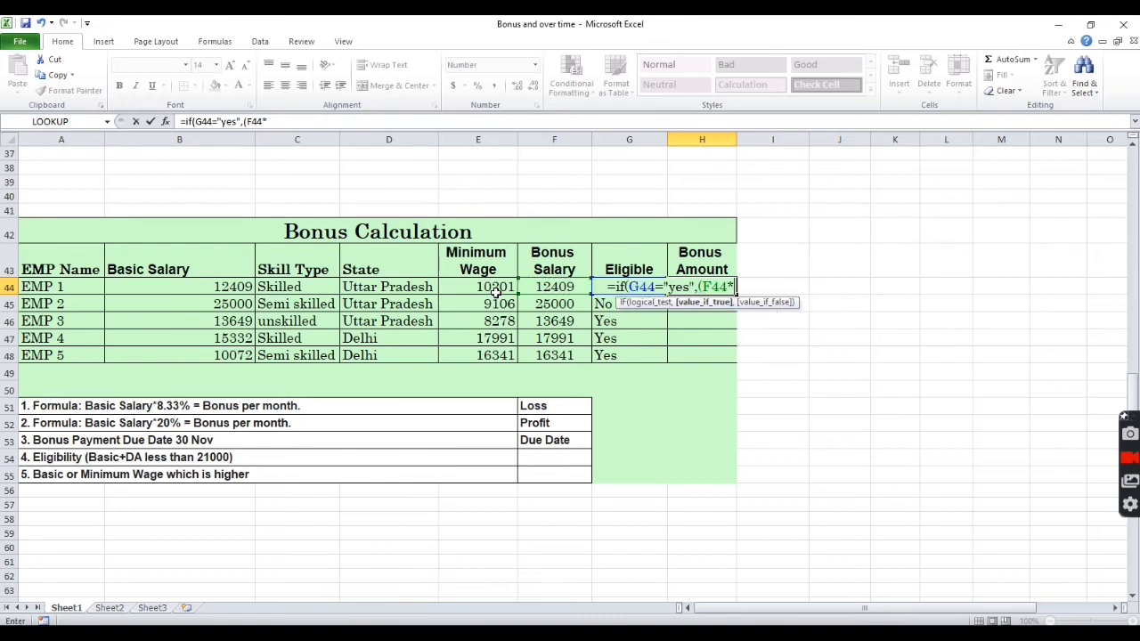
{"action": "type", "text": "8"}
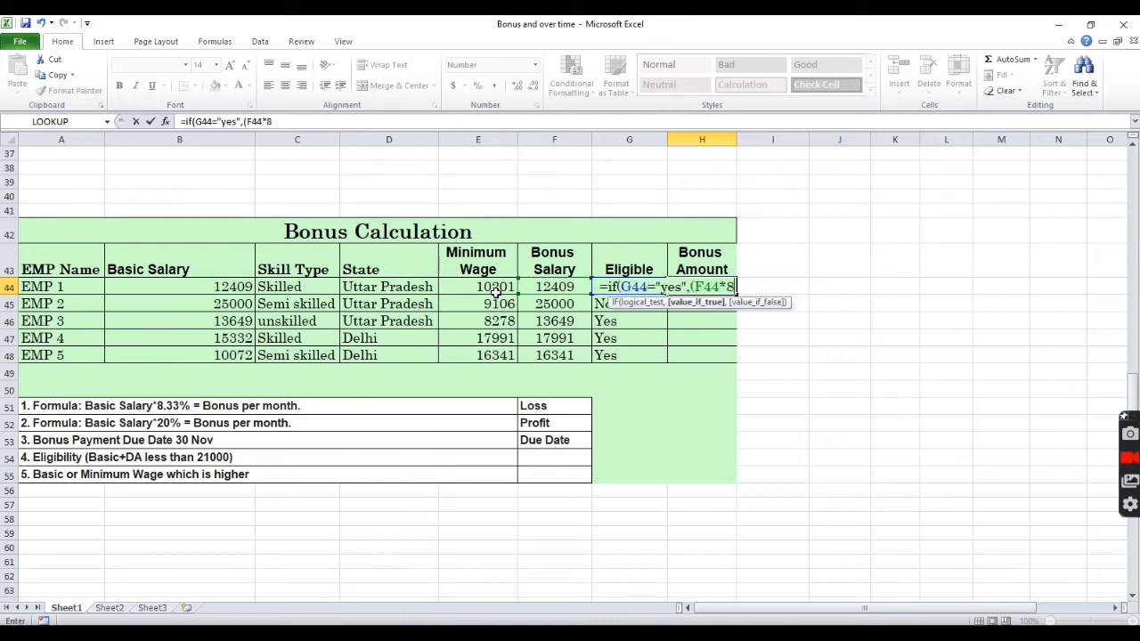
{"action": "type", "text": ".33"}
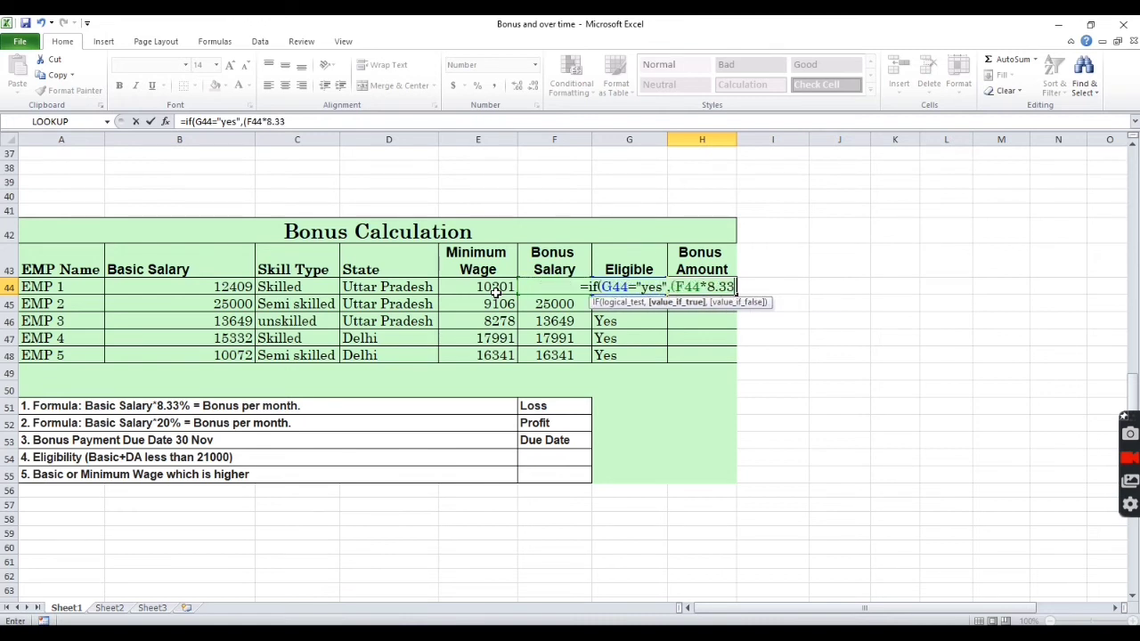
{"action": "type", "text": ")"}
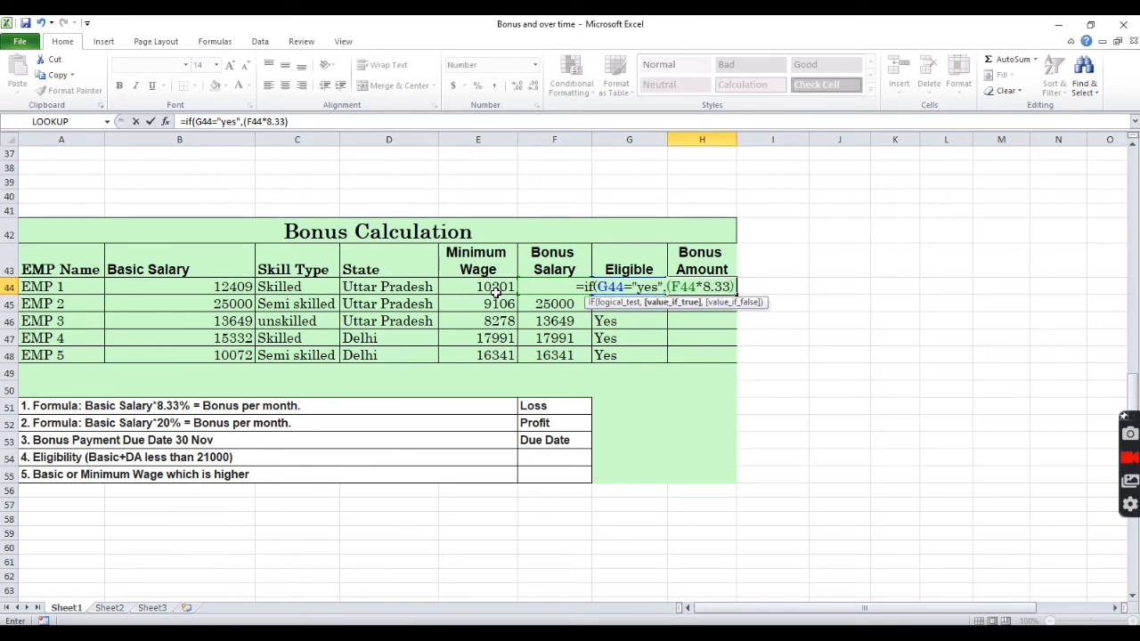
{"action": "type", "text": ","}
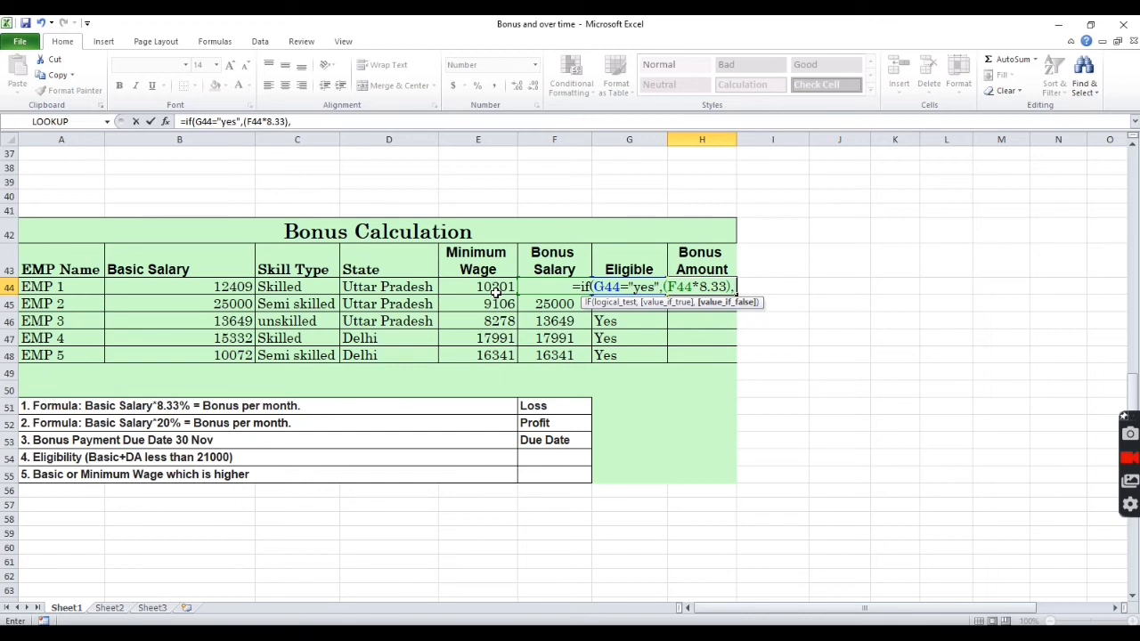
{"action": "type", "text": "0"}
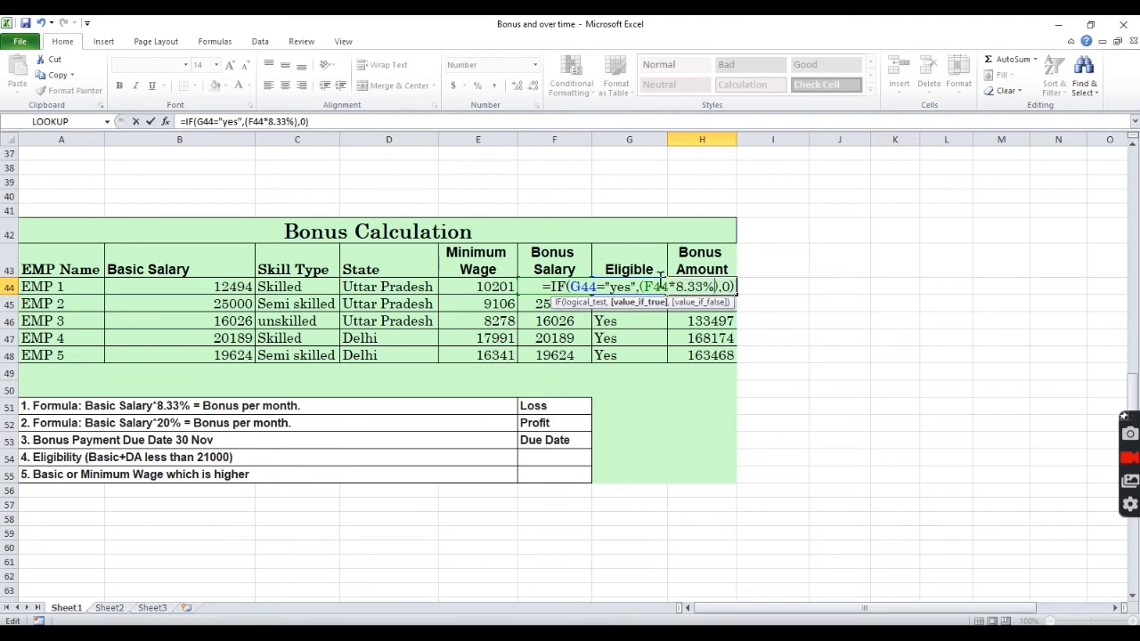
{"action": "key", "text": "Return"}
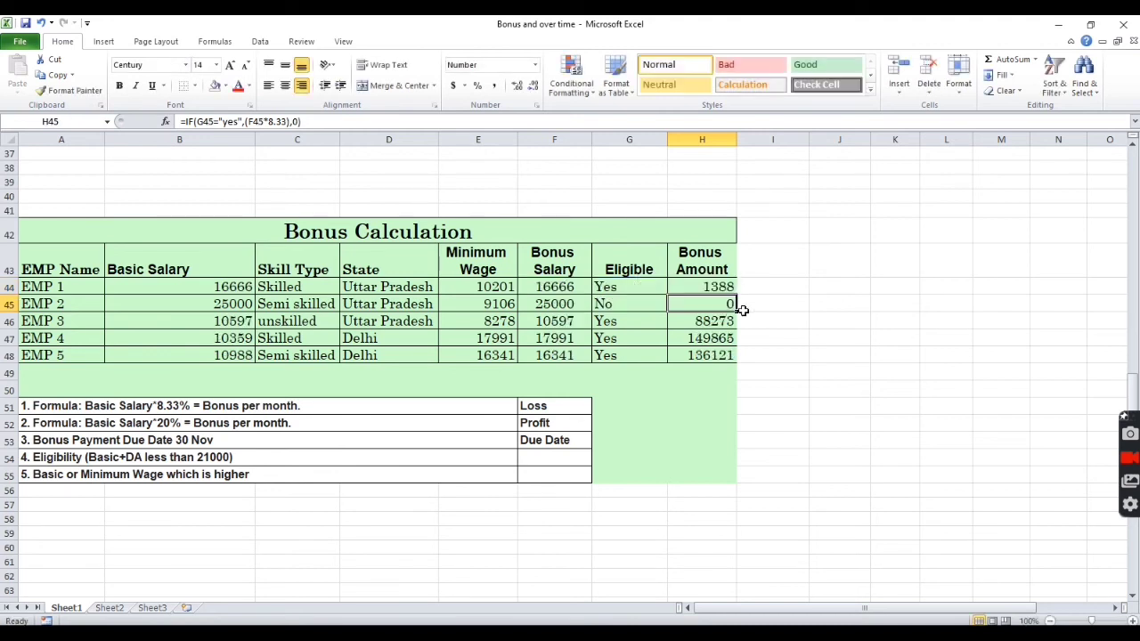
Step: Fill the Bonus Amount formula from H44 down to H48 for all five employees
{"action": "left_click", "coordinate": [702, 283]}
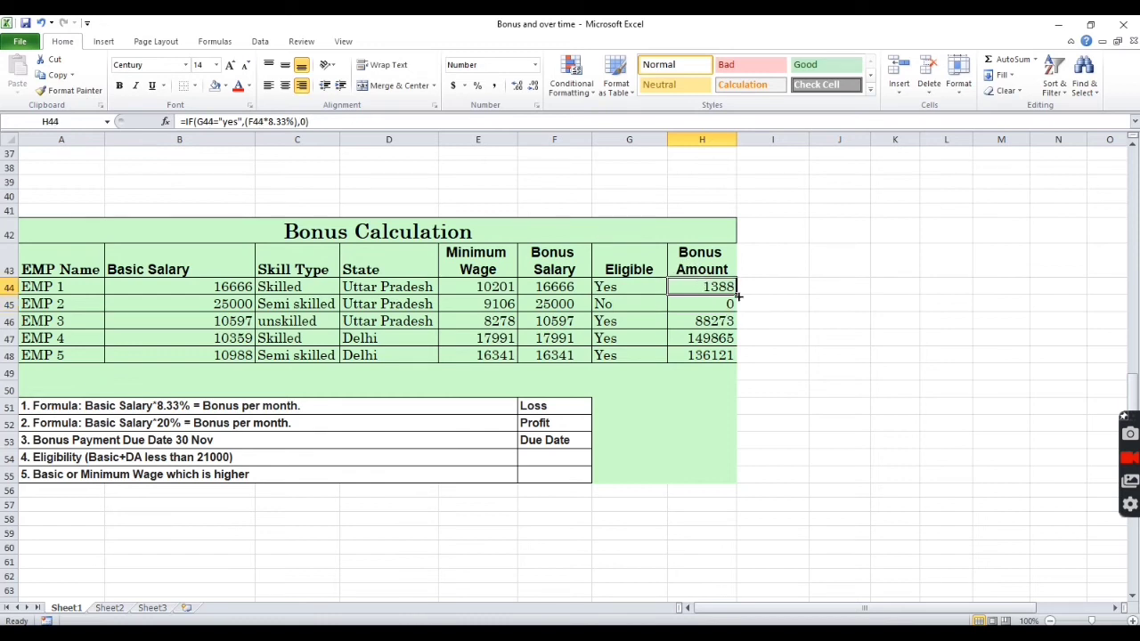
{"action": "left_click_drag", "start_coordinate": [735, 294], "coordinate": [729, 361]}
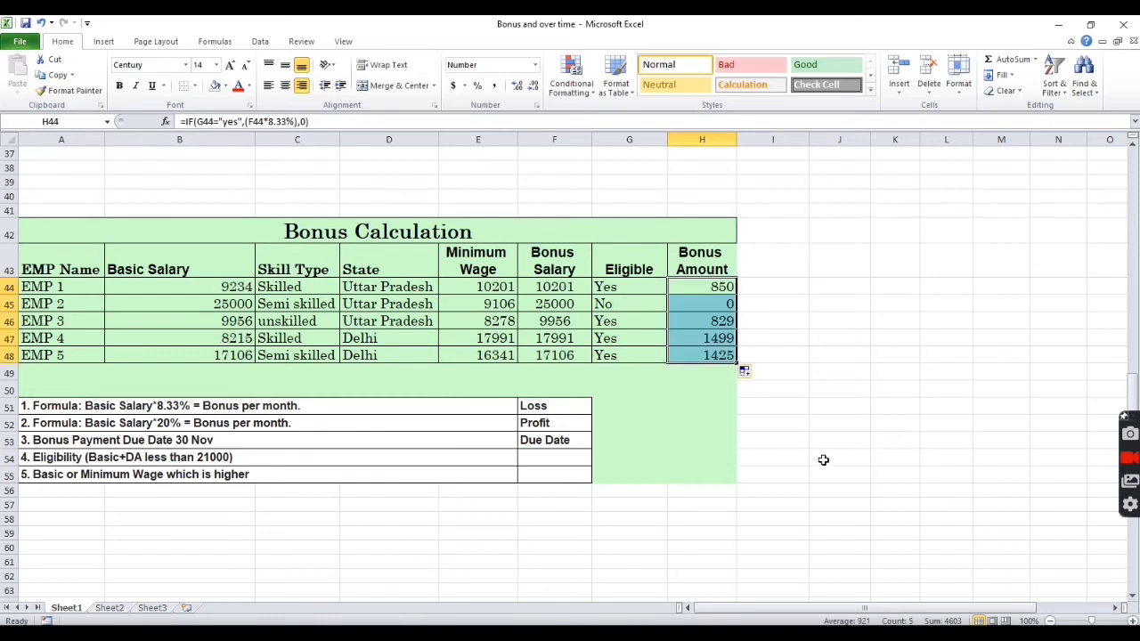
{"action": "left_click", "coordinate": [796, 393]}
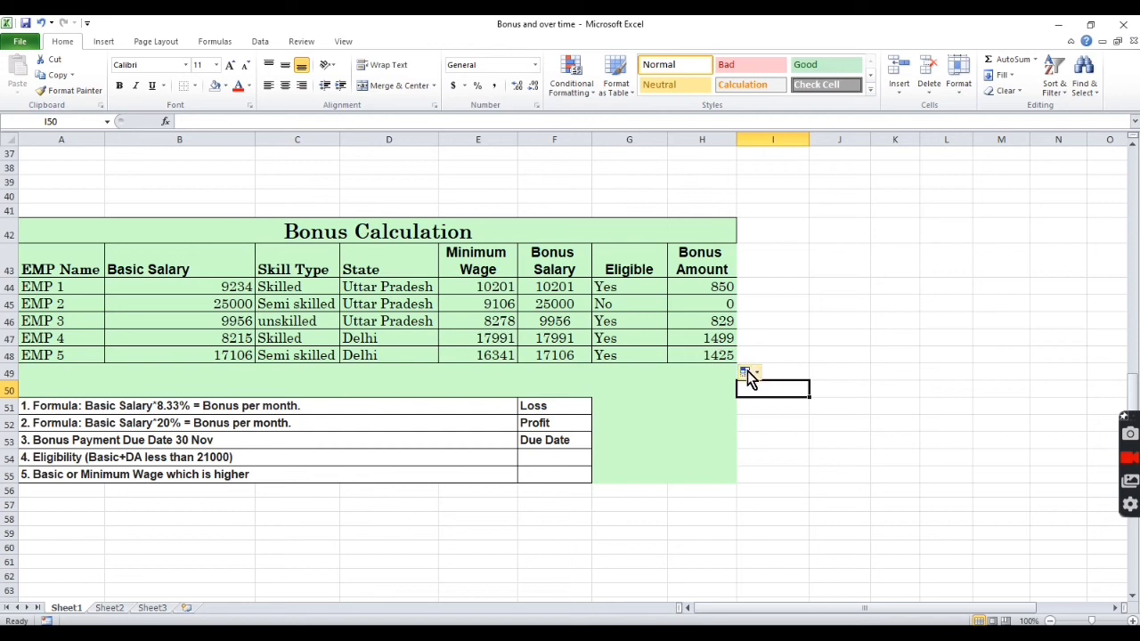
{"action": "left_click", "coordinate": [709, 291]}
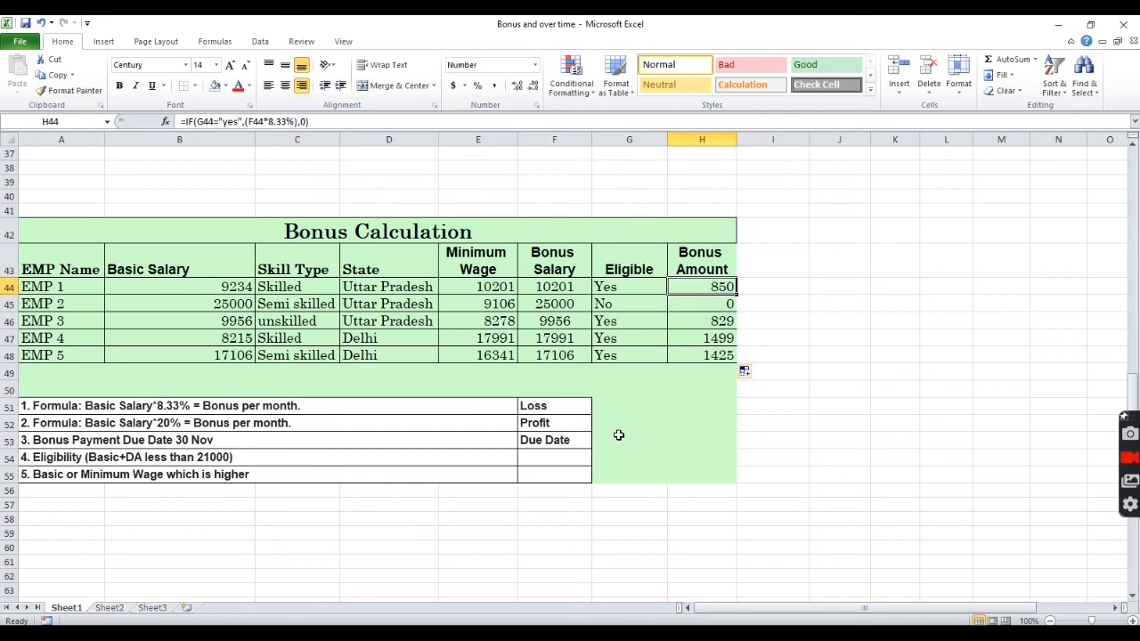
Step: Review the Salary Sheet's Basic Salary, TA, DA and HRA formulas and its EPF and ESIC columns
{"action": "scroll", "coordinate": [433, 432], "scroll_direction": "down", "scroll_amount": 8}
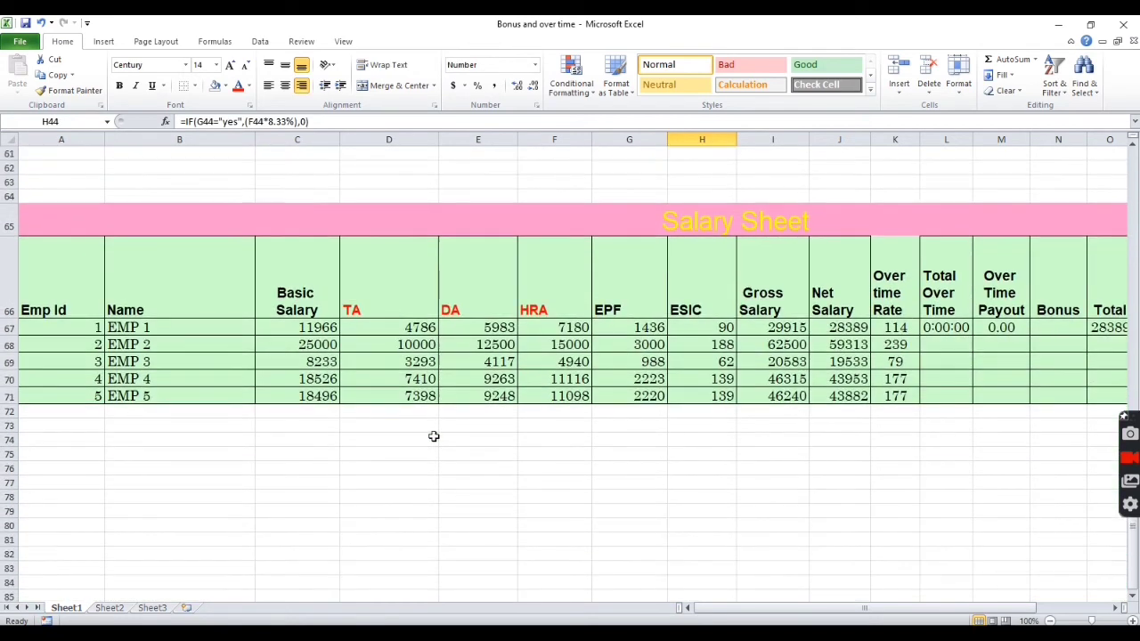
{"action": "left_click", "coordinate": [151, 331]}
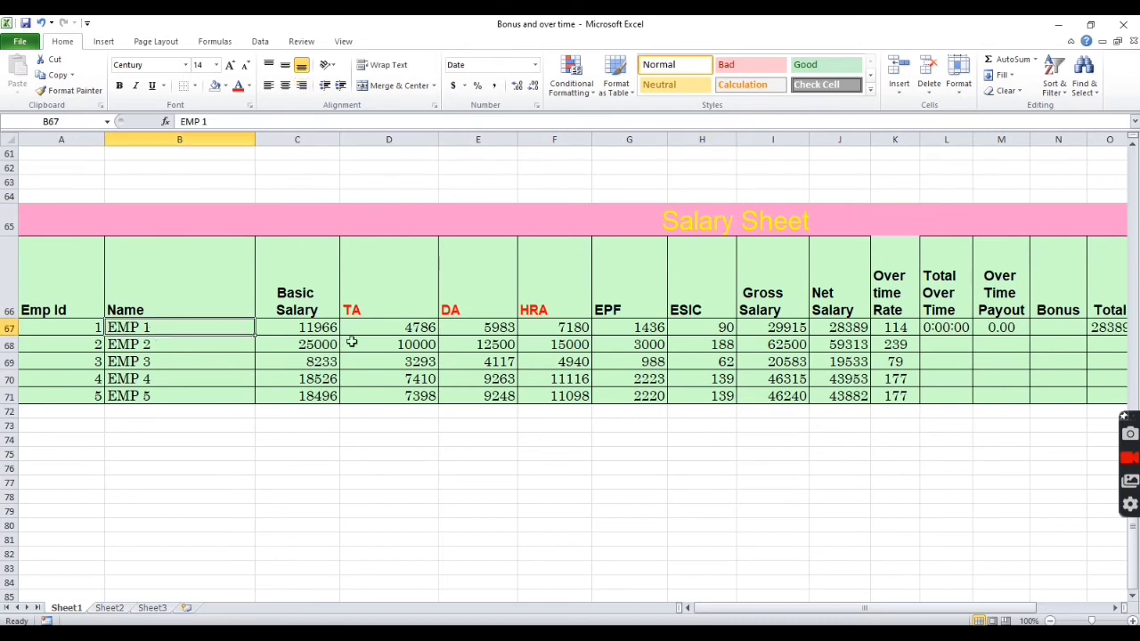
{"action": "left_click", "coordinate": [289, 324]}
{"action": "left_click", "coordinate": [304, 347]}
{"action": "left_click", "coordinate": [302, 365]}
{"action": "left_click", "coordinate": [302, 391]}
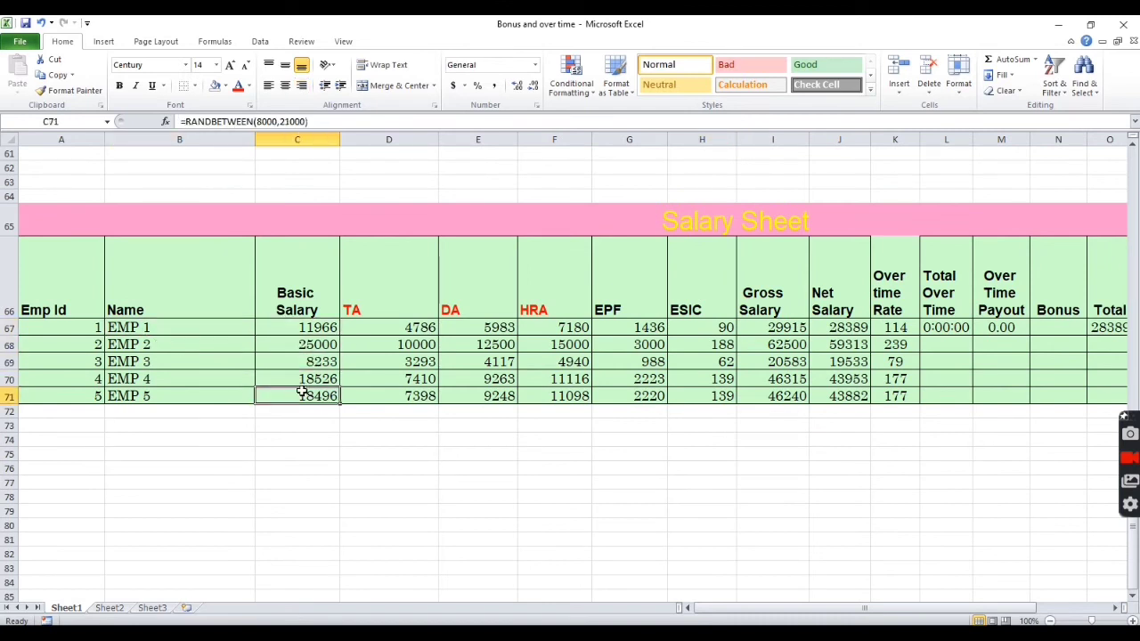
{"action": "left_click", "coordinate": [389, 327]}
{"action": "left_click", "coordinate": [494, 330]}
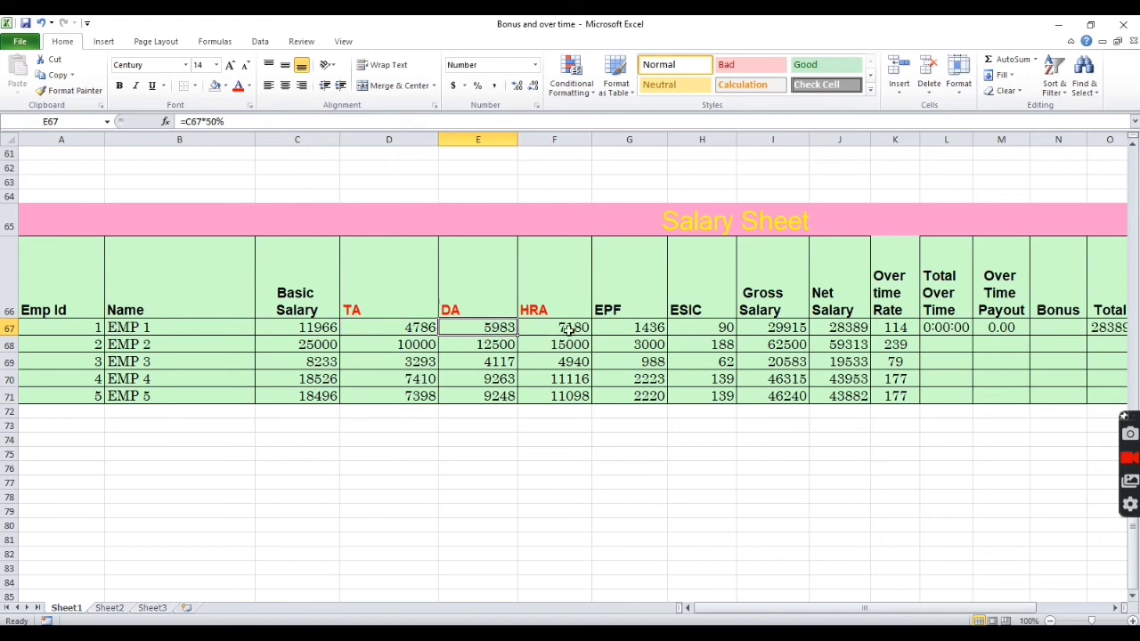
{"action": "left_click", "coordinate": [568, 330]}
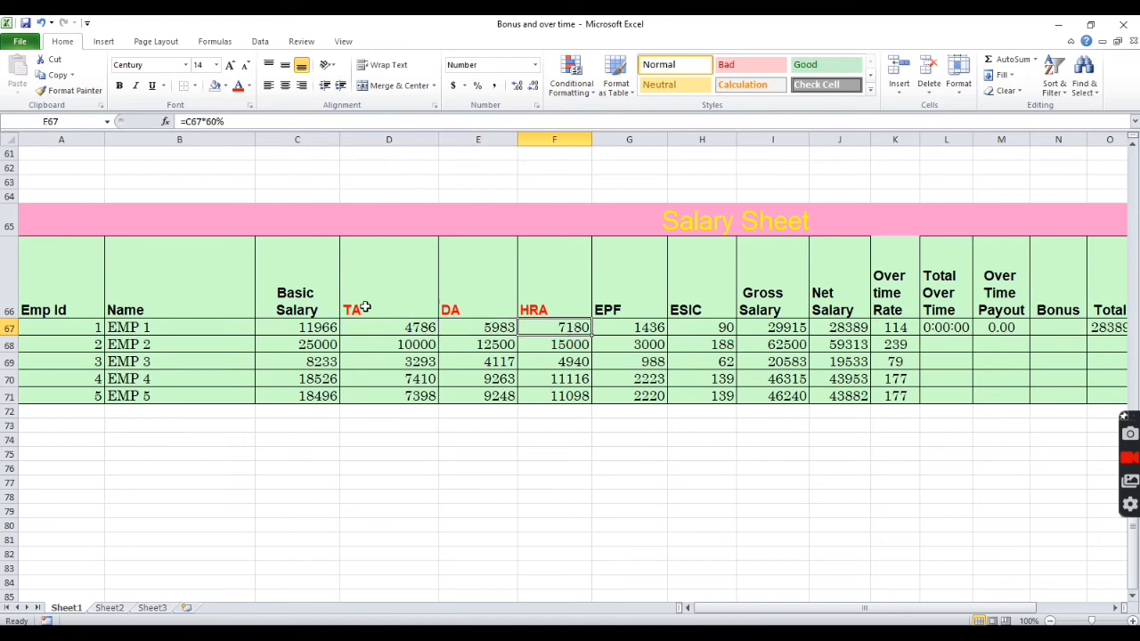
{"action": "left_click_drag", "start_coordinate": [361, 308], "coordinate": [552, 313]}
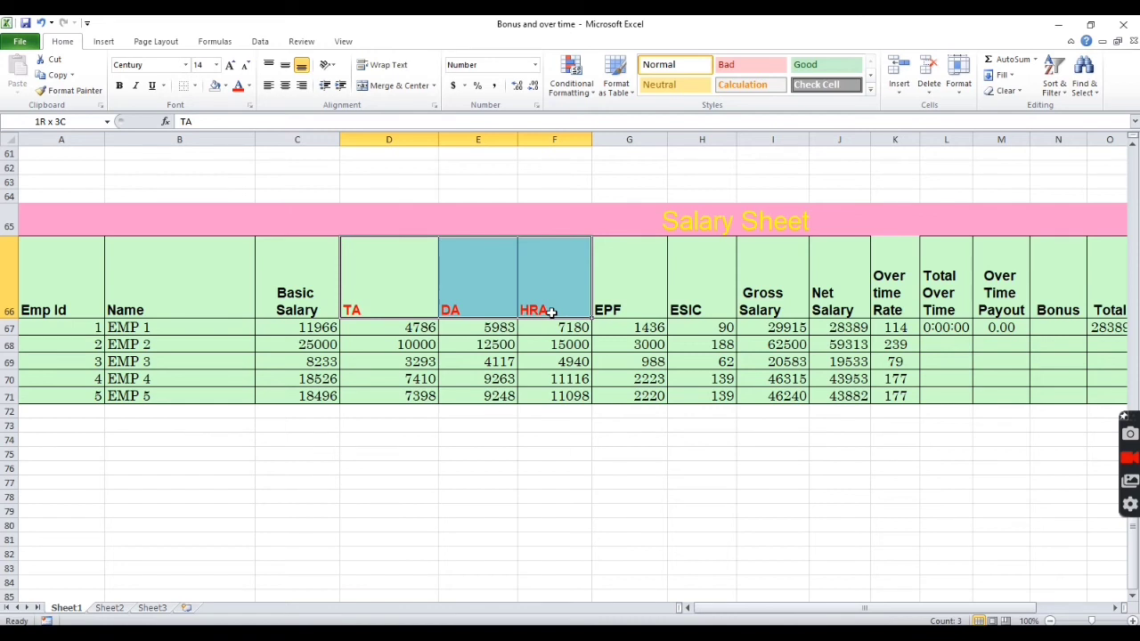
{"action": "left_click_drag", "start_coordinate": [552, 313], "coordinate": [552, 312]}
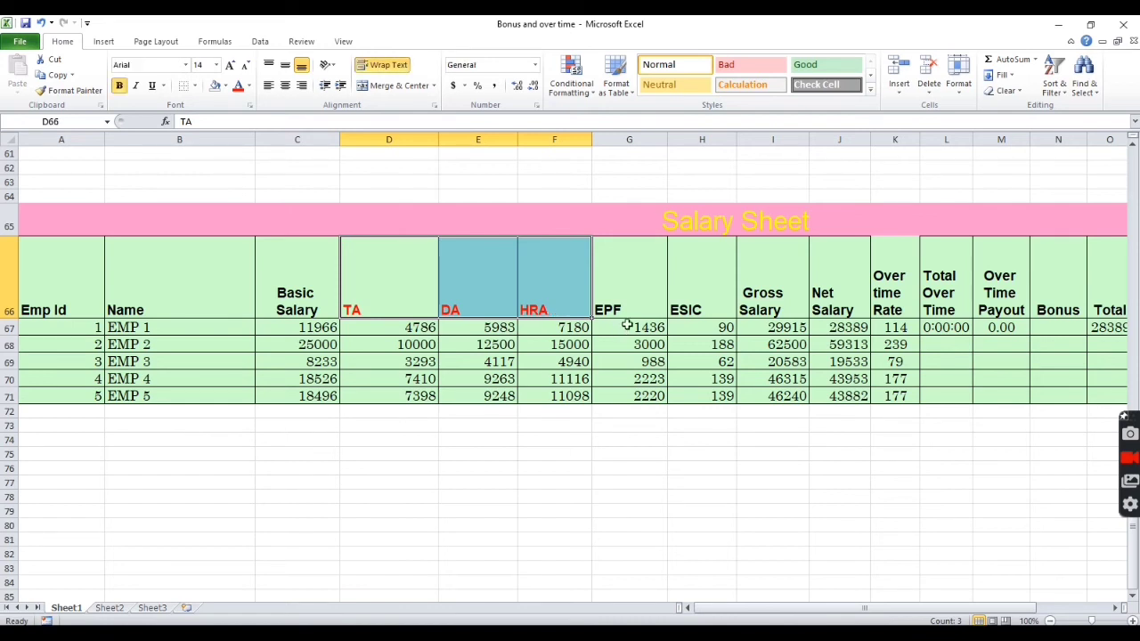
{"action": "left_click", "coordinate": [626, 311]}
{"action": "left_click", "coordinate": [717, 309]}
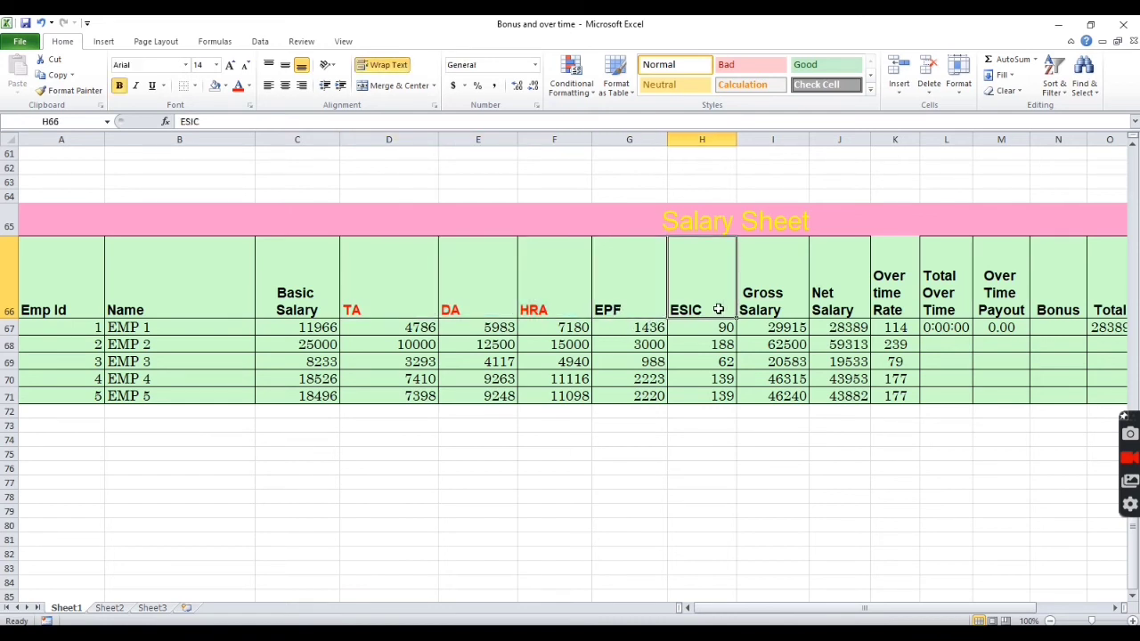
Step: Add the contribution rates to the Salary Sheet headers, making them "ESIC 0.75%" in H66 and "EPF 12%" in G66
{"action": "left_click", "coordinate": [622, 306]}
{"action": "left_click", "coordinate": [692, 308]}
{"action": "double_click", "coordinate": [703, 309]}
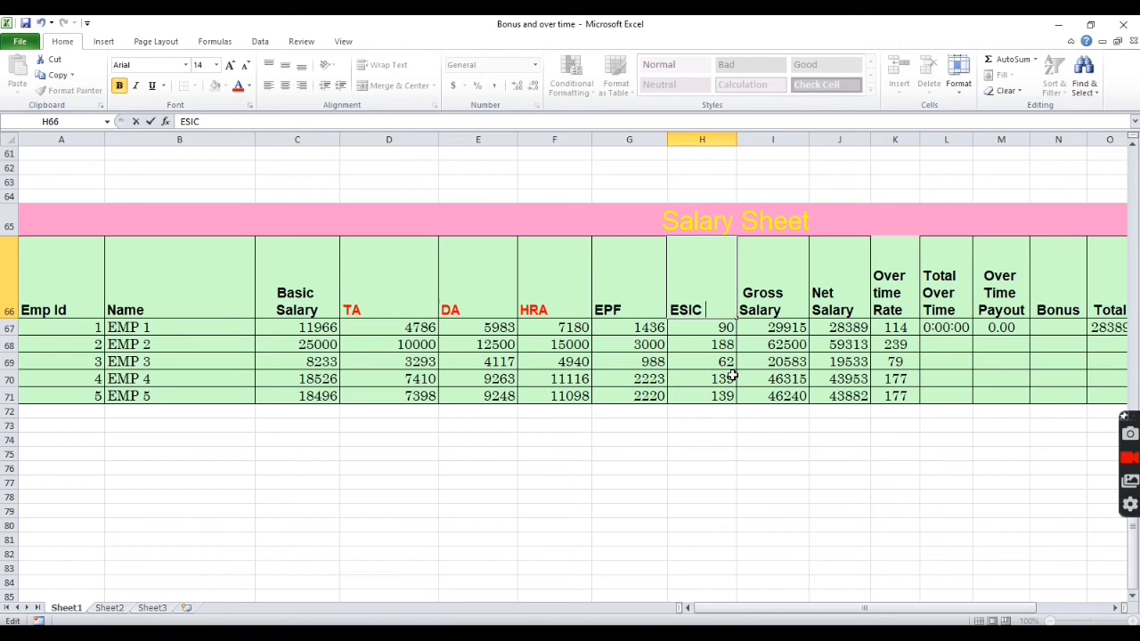
{"action": "type", "text": "0.75%"}
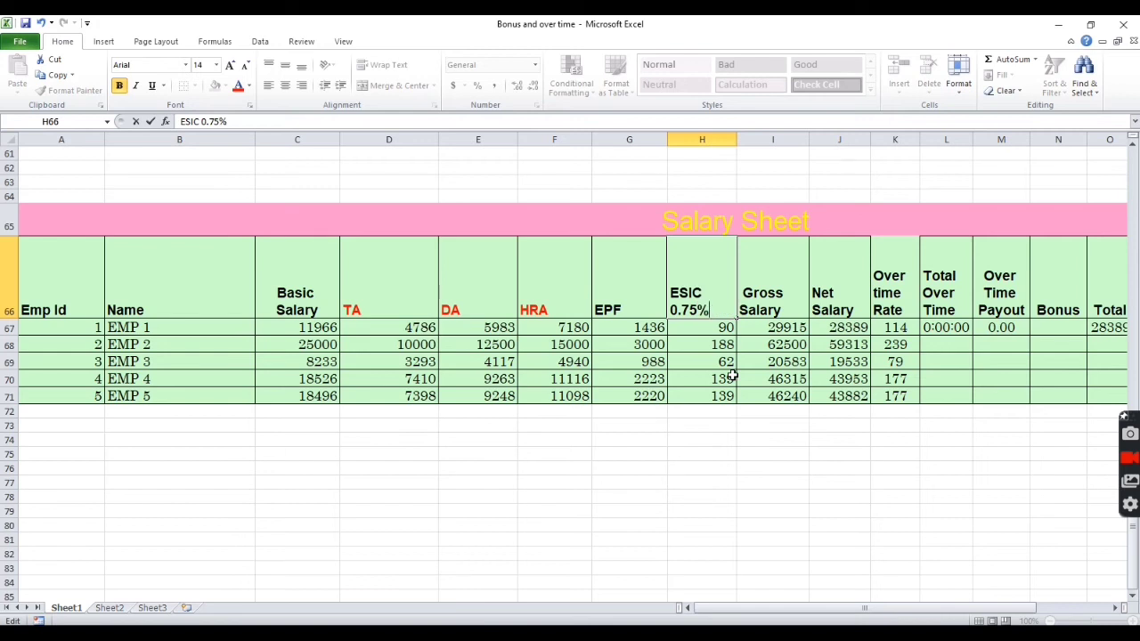
{"action": "key", "text": "Return"}
{"action": "left_click", "coordinate": [629, 313]}
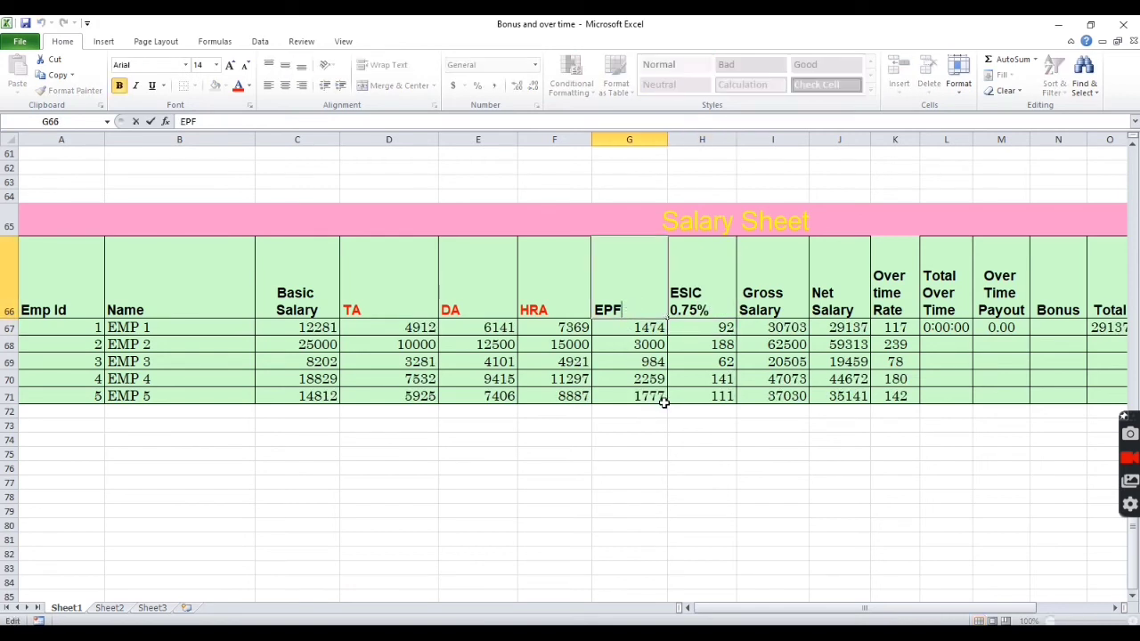
{"action": "type", "text": "12%"}
{"action": "key", "text": "Return"}
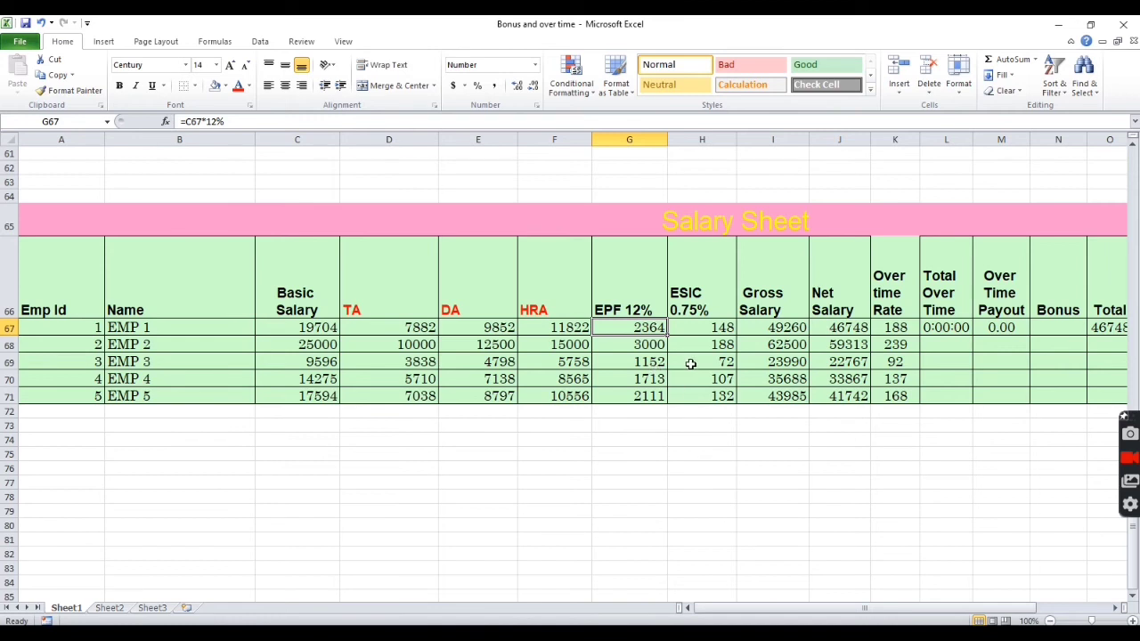
Step: Enter =C67*0.75% as the ESIC formula for EMP 1 in H67 and fill it down to H71
{"action": "left_click", "coordinate": [701, 330]}
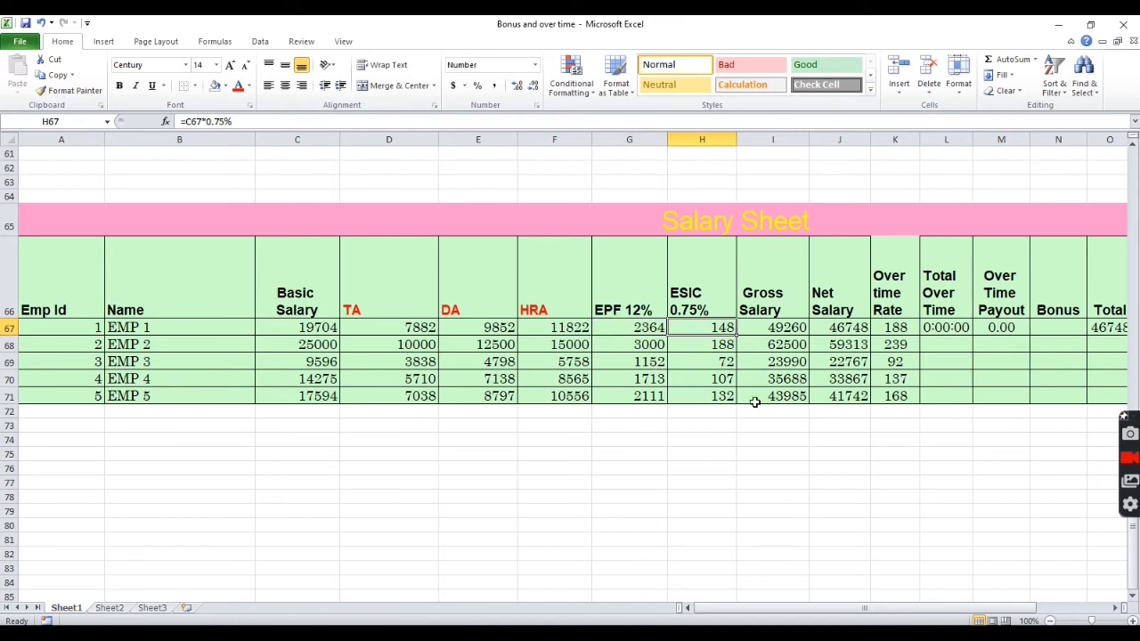
{"action": "type", "text": "="}
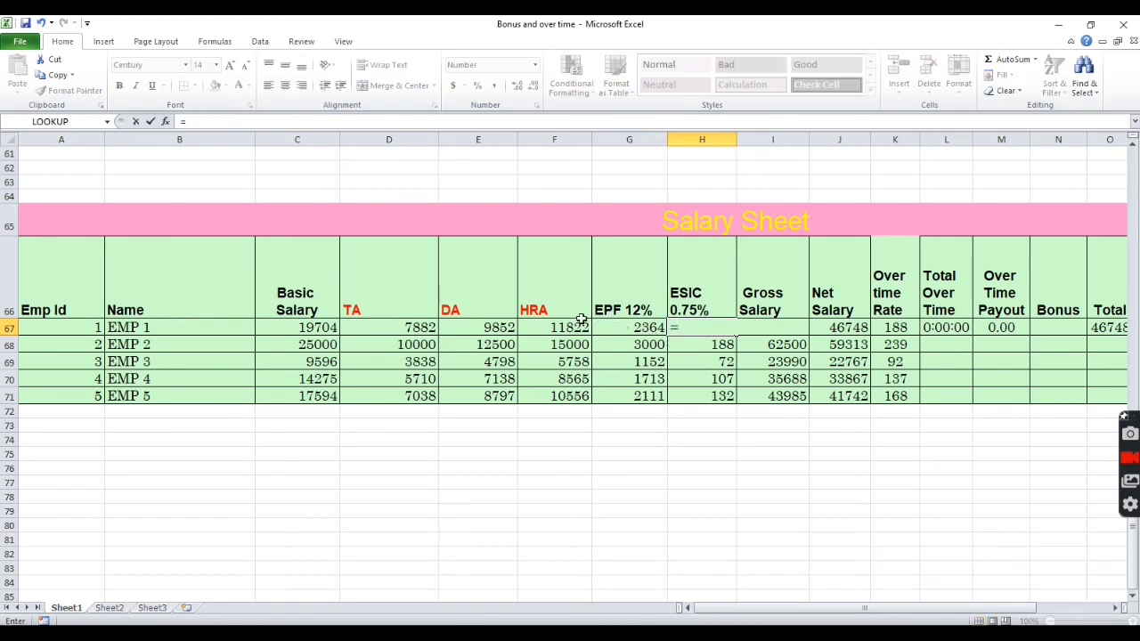
{"action": "left_click", "coordinate": [316, 328]}
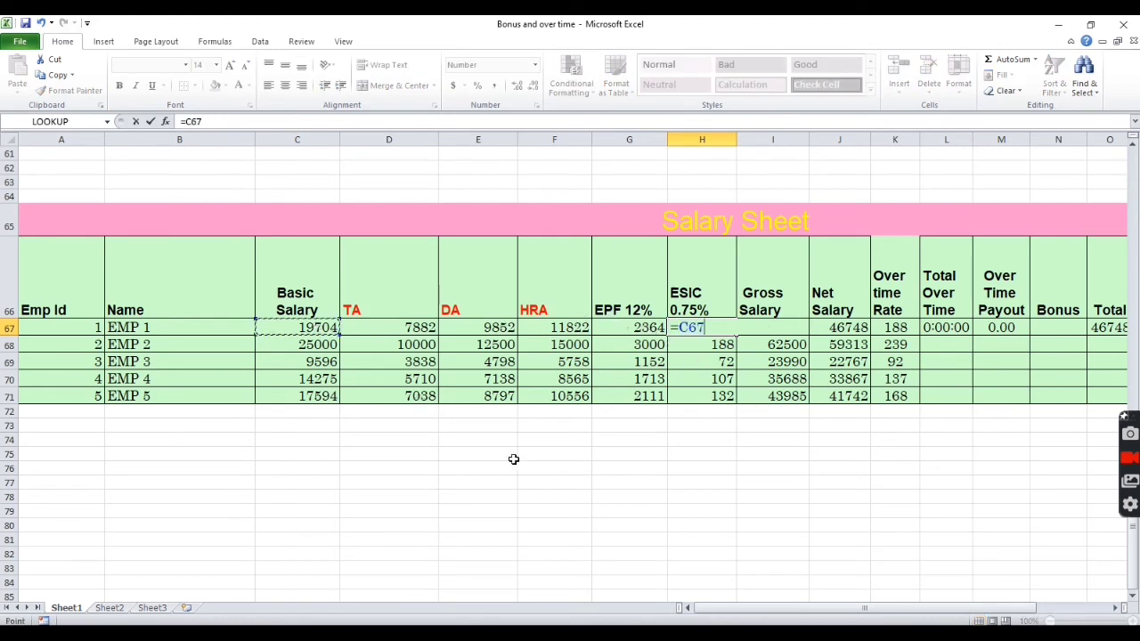
{"action": "type", "text": "*.75%"}
{"action": "key", "text": "Return"}
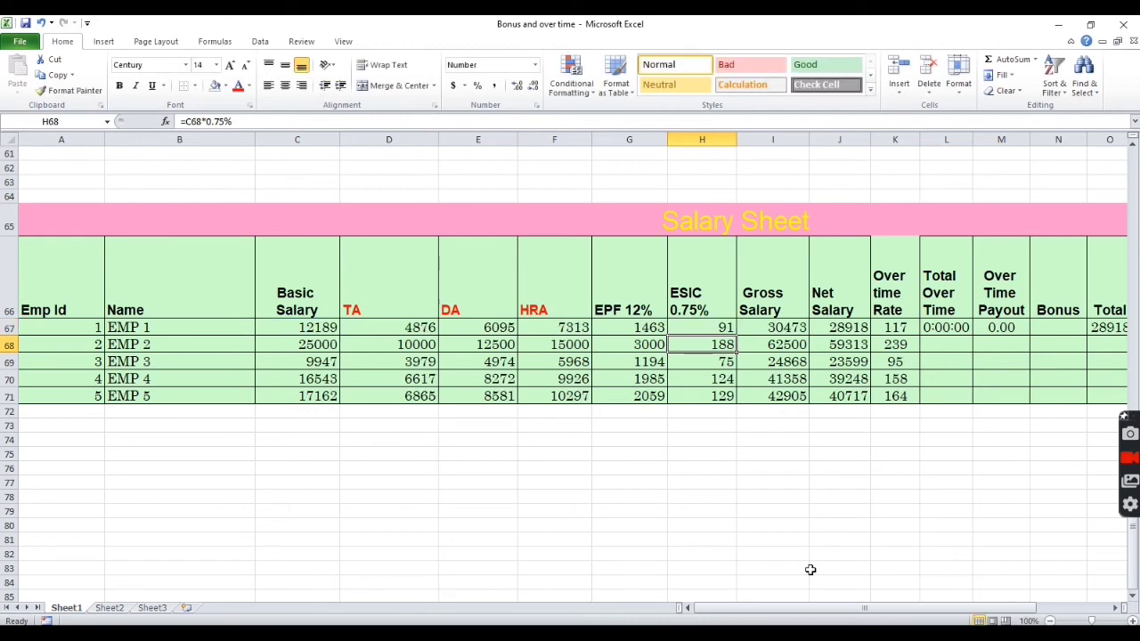
{"action": "left_click", "coordinate": [704, 326]}
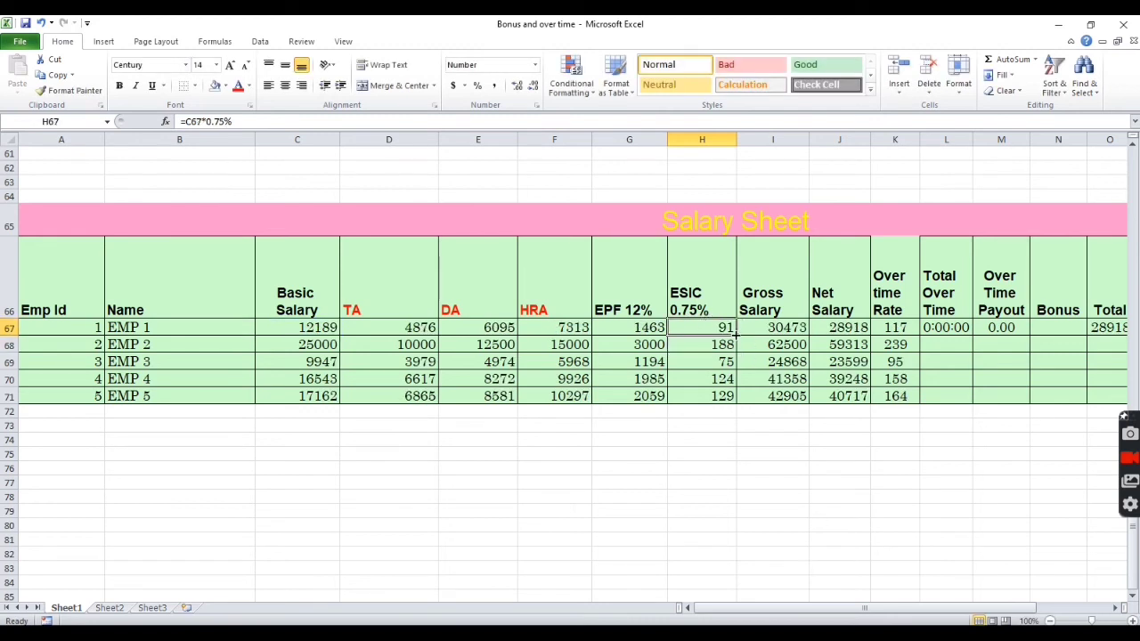
{"action": "left_click_drag", "start_coordinate": [736, 336], "coordinate": [725, 401]}
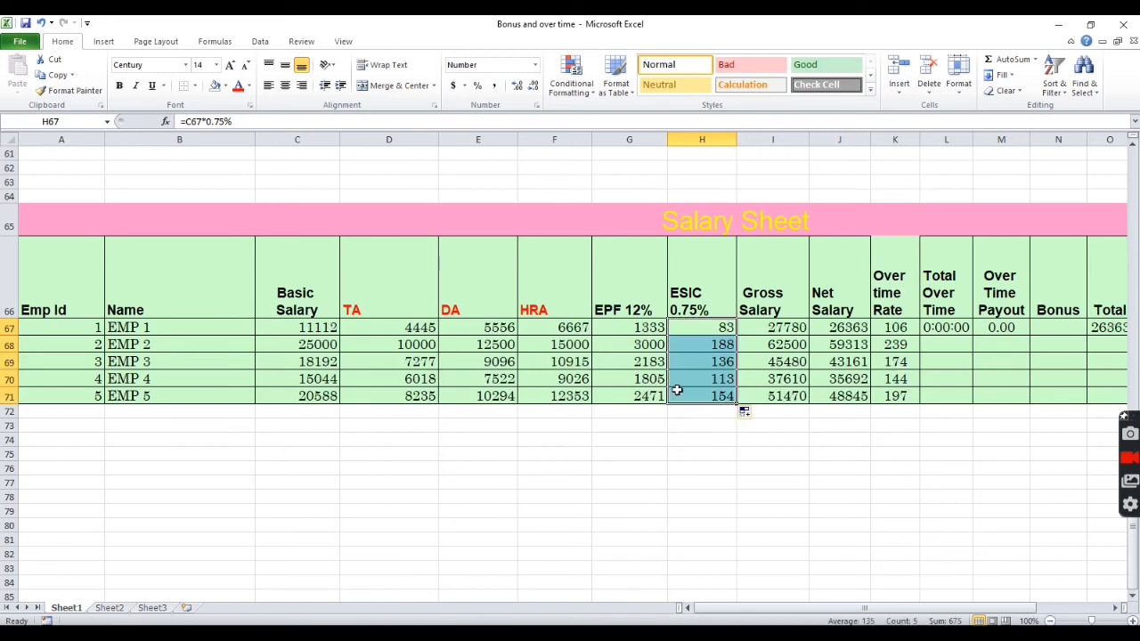
Step: Enter =C67*12% as the EPF formula for EMP 1 in G67 and fill it down to G71
{"action": "left_click", "coordinate": [631, 328]}
{"action": "type", "text": "="}
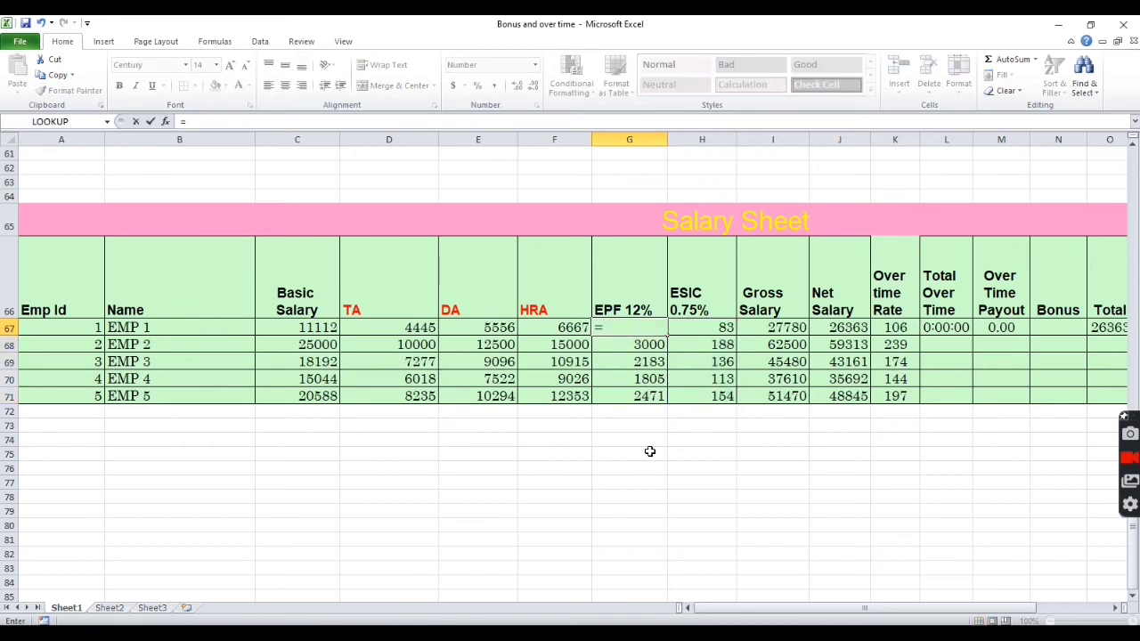
{"action": "left_click", "coordinate": [294, 326]}
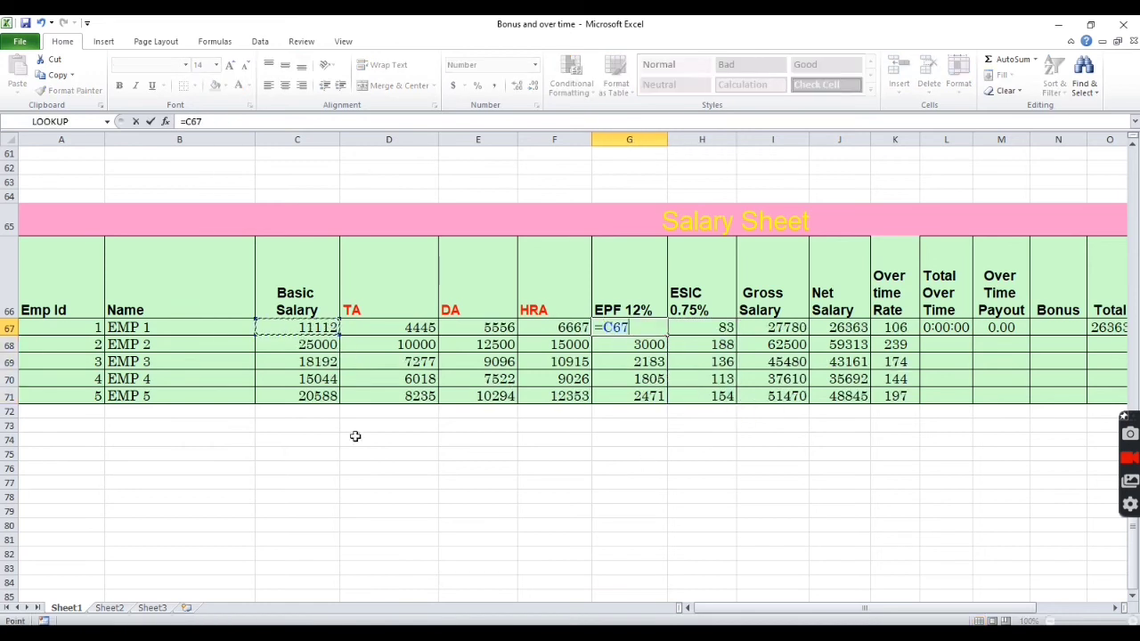
{"action": "type", "text": "*12%"}
{"action": "key", "text": "Return"}
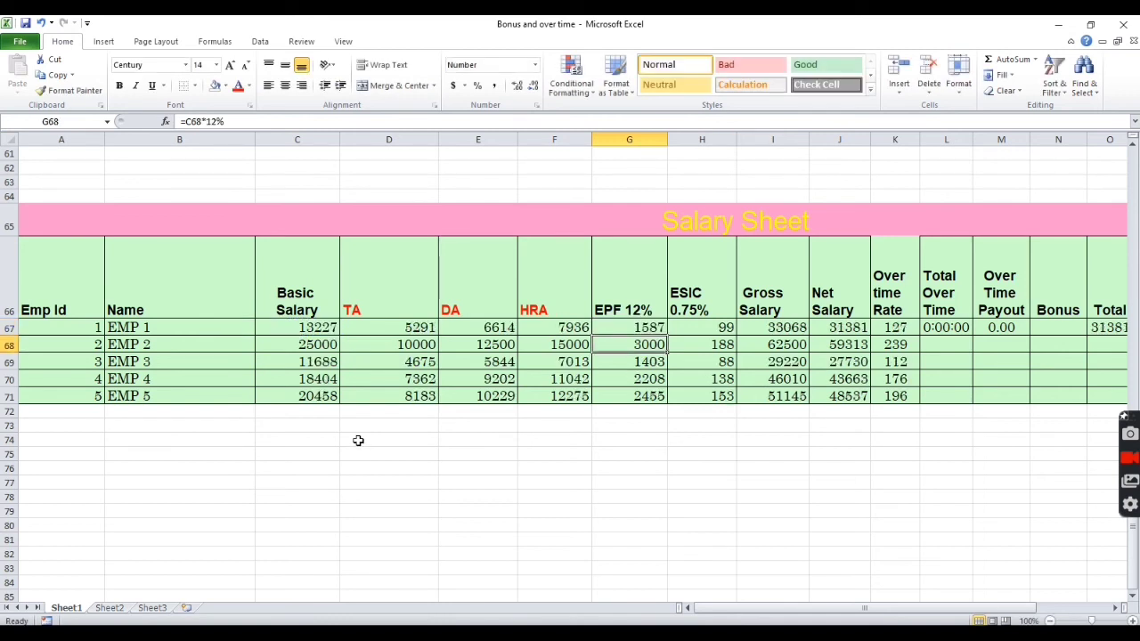
{"action": "left_click", "coordinate": [646, 326]}
{"action": "left_click_drag", "start_coordinate": [666, 336], "coordinate": [666, 402]}
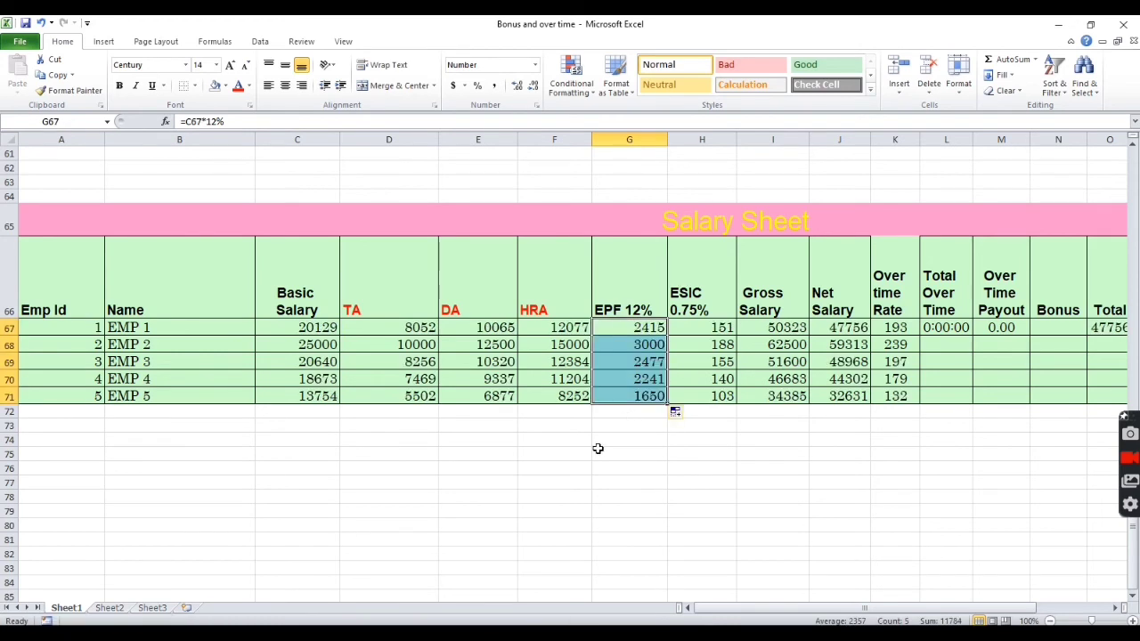
{"action": "left_click", "coordinate": [597, 451]}
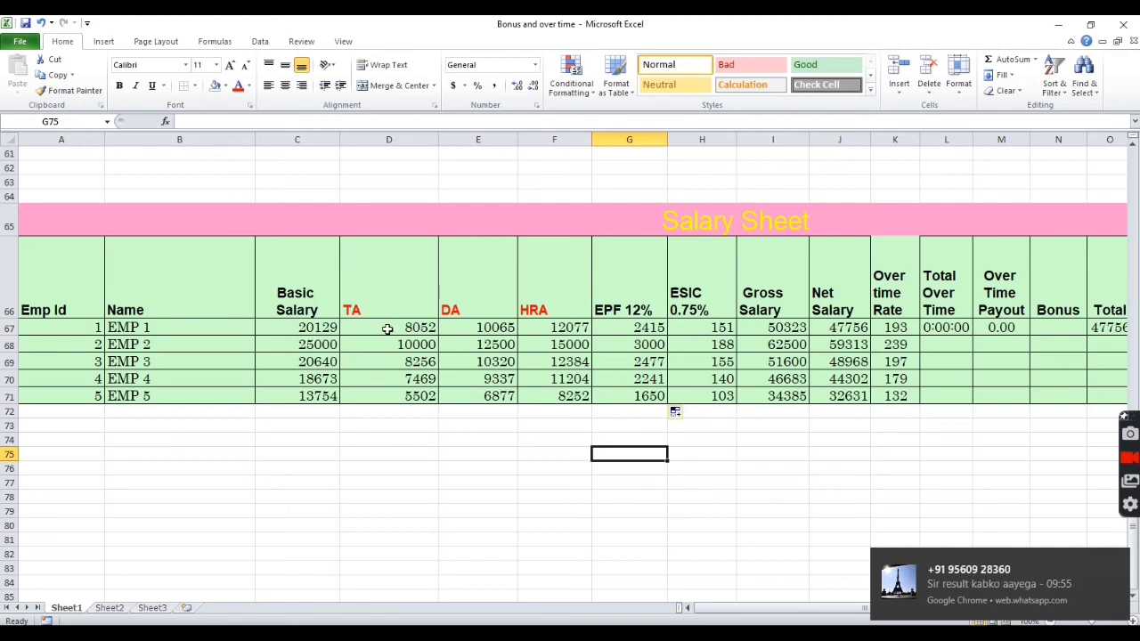
Step: Clear the Gross Salary, Net Salary and Over time Rate cells for all five employees in I67:K71
{"action": "left_click", "coordinate": [385, 329]}
{"action": "left_click", "coordinate": [458, 337]}
{"action": "left_click", "coordinate": [556, 329]}
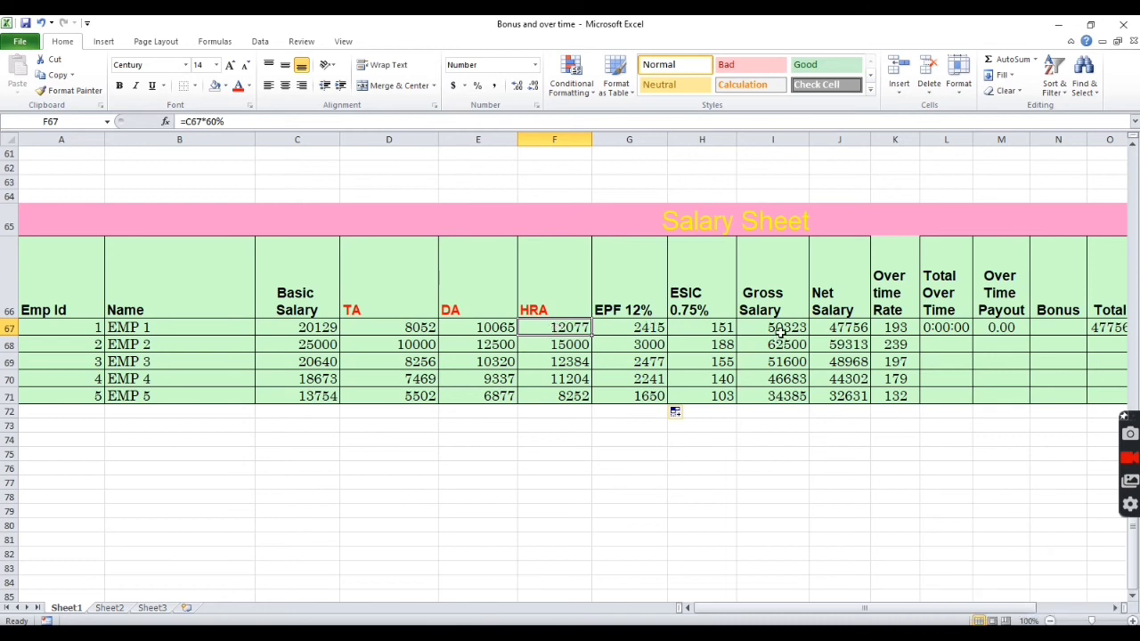
{"action": "left_click_drag", "start_coordinate": [783, 329], "coordinate": [895, 395]}
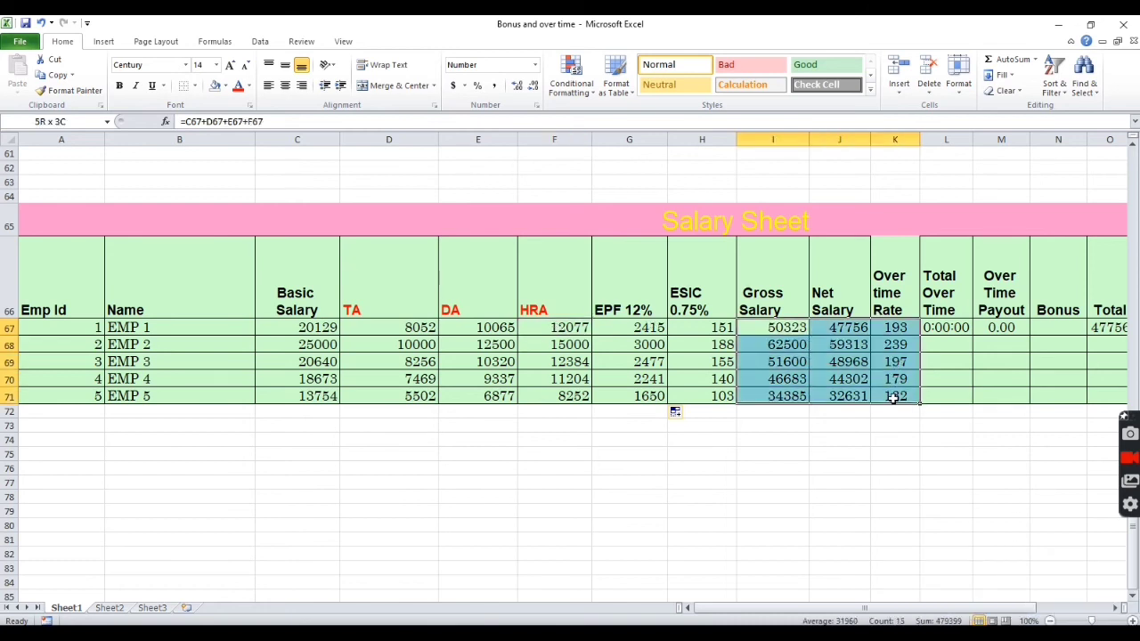
{"action": "key", "text": "Delete"}
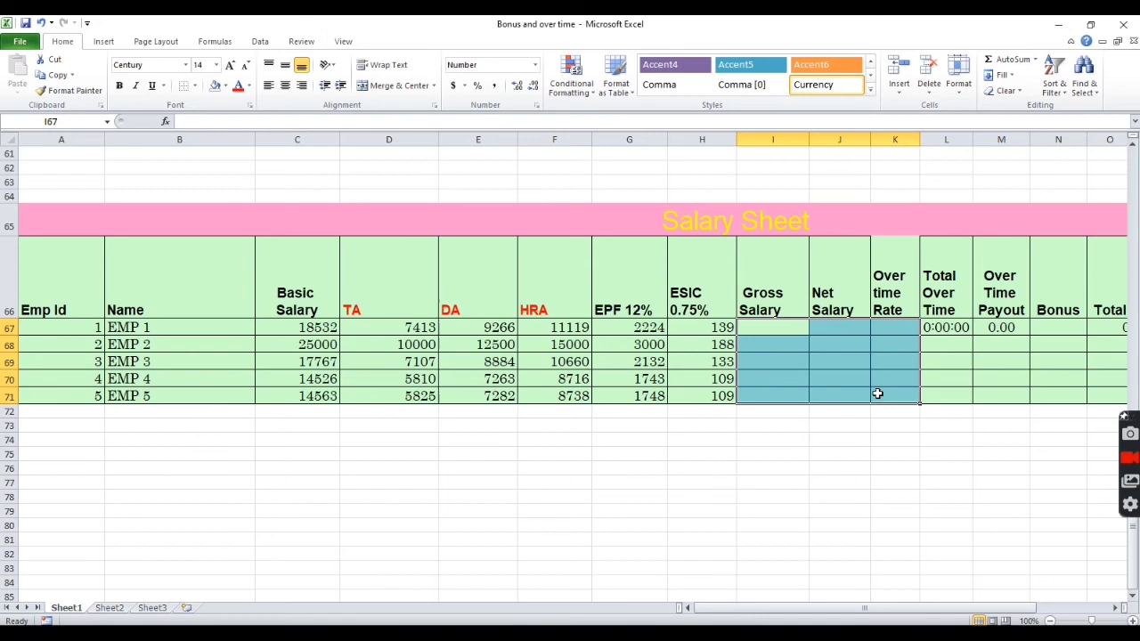
Step: Enter =C67+D67+E67+F67 as the Gross Salary formula for EMP 1 in I67 and fill it down to I71
{"action": "left_click", "coordinate": [773, 331]}
{"action": "type", "text": "="}
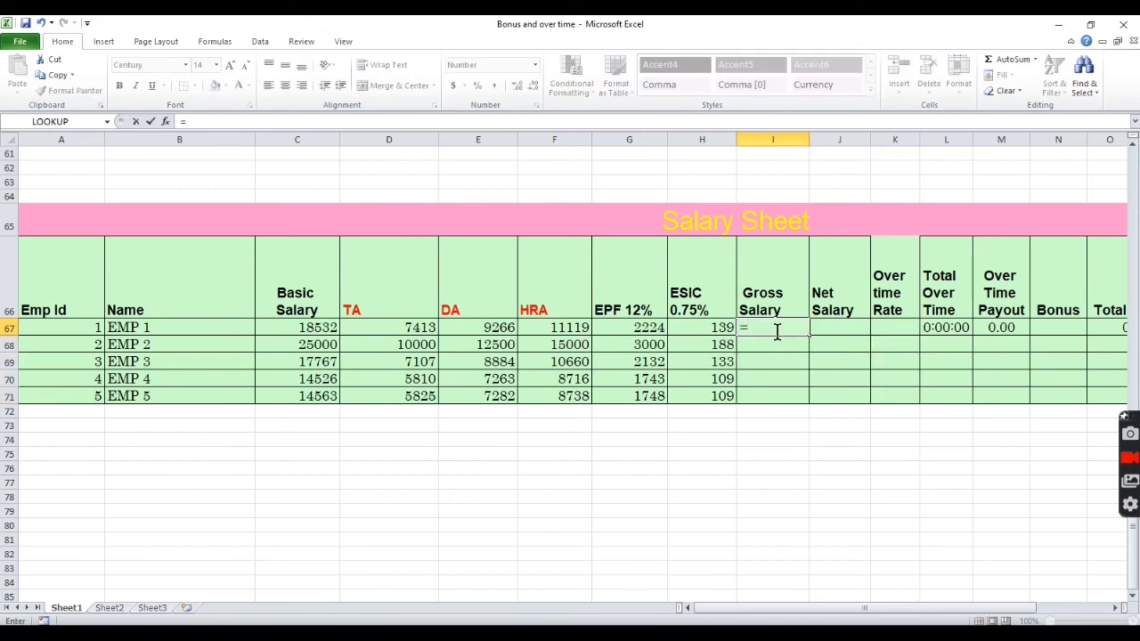
{"action": "left_click", "coordinate": [298, 328]}
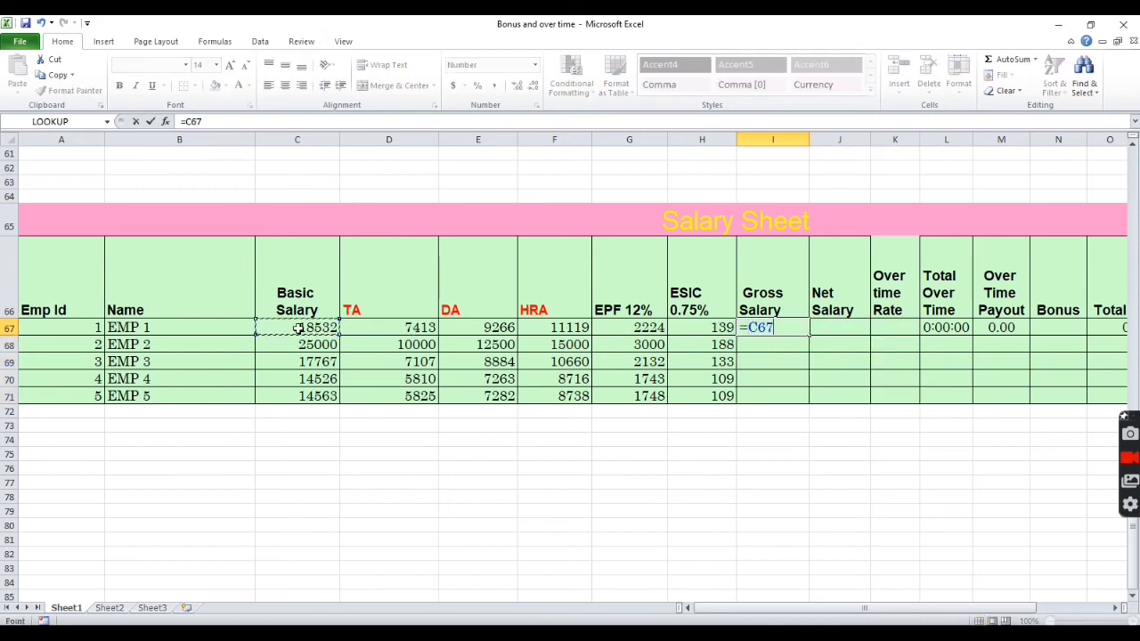
{"action": "type", "text": "+"}
{"action": "left_click", "coordinate": [376, 327]}
{"action": "type", "text": "+"}
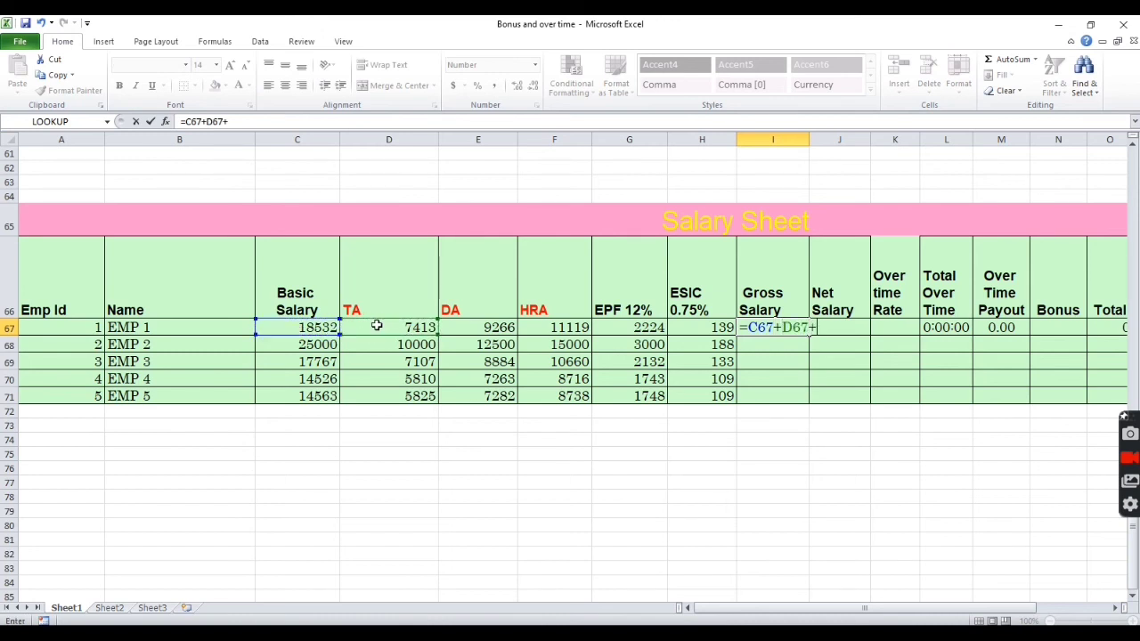
{"action": "left_click", "coordinate": [478, 328]}
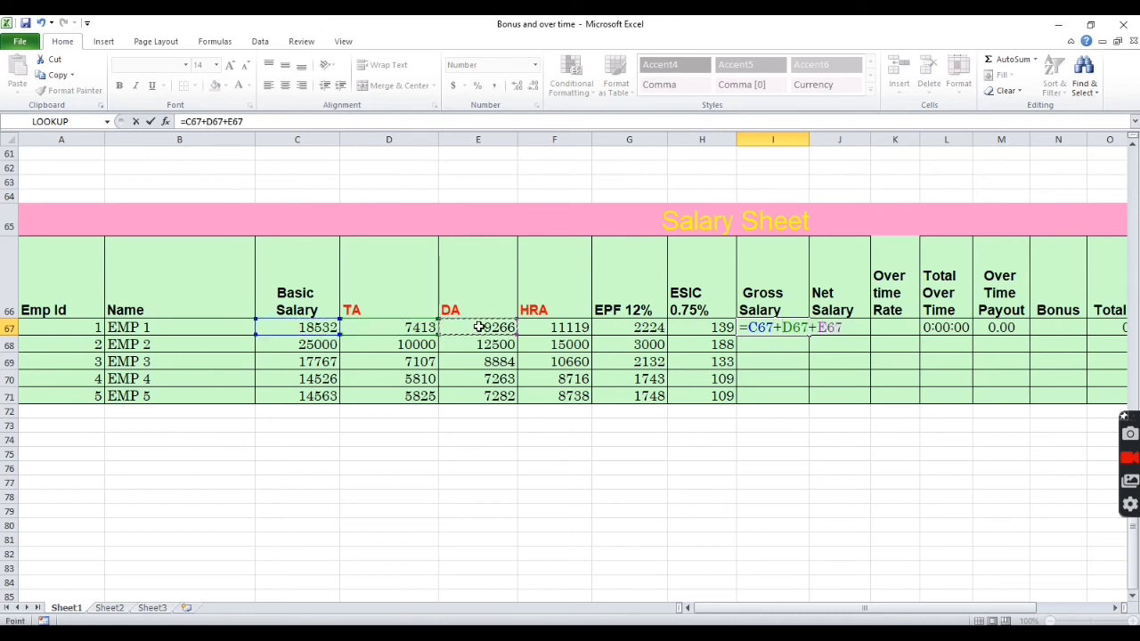
{"action": "type", "text": "+"}
{"action": "left_click", "coordinate": [550, 326]}
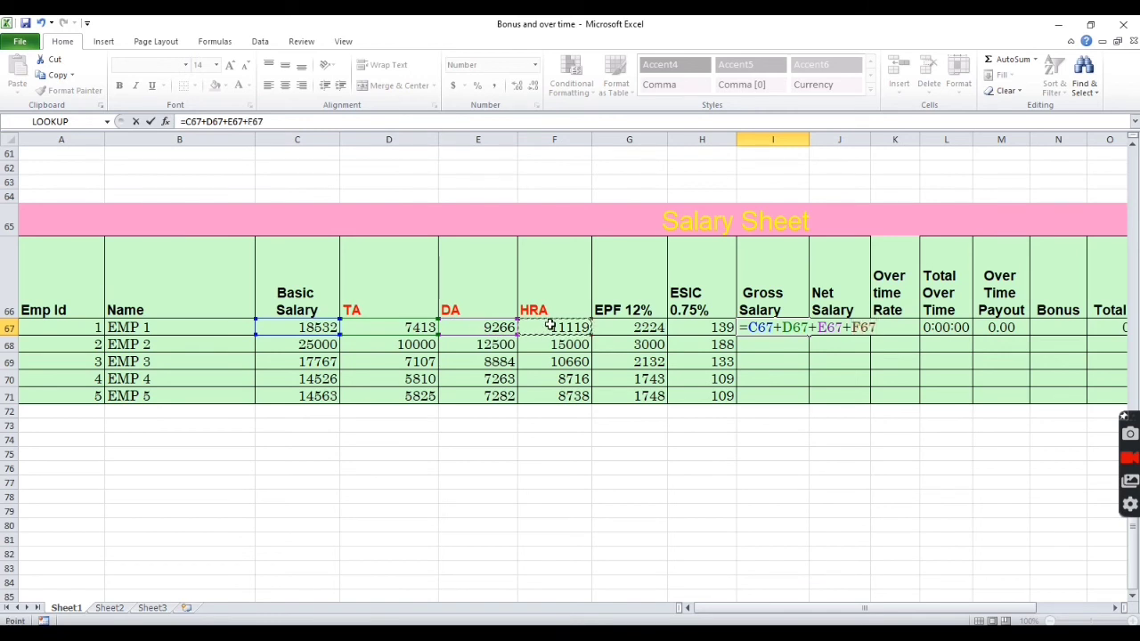
{"action": "type", "text": "+"}
{"action": "left_click", "coordinate": [580, 330]}
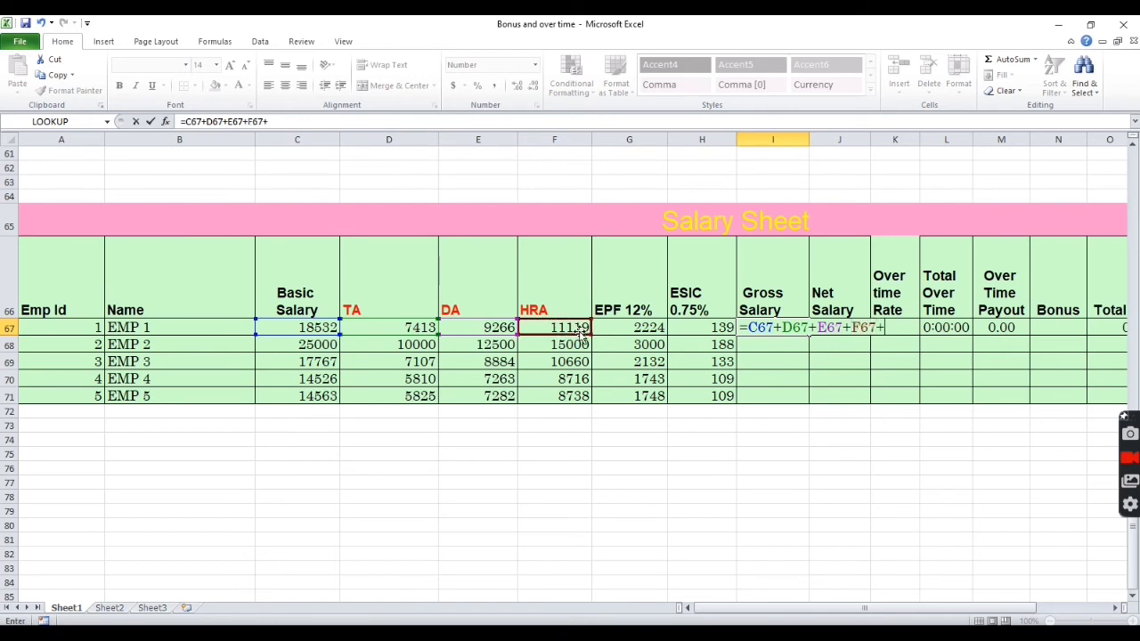
{"action": "key", "text": "BackSpace"}
{"action": "key", "text": "Return"}
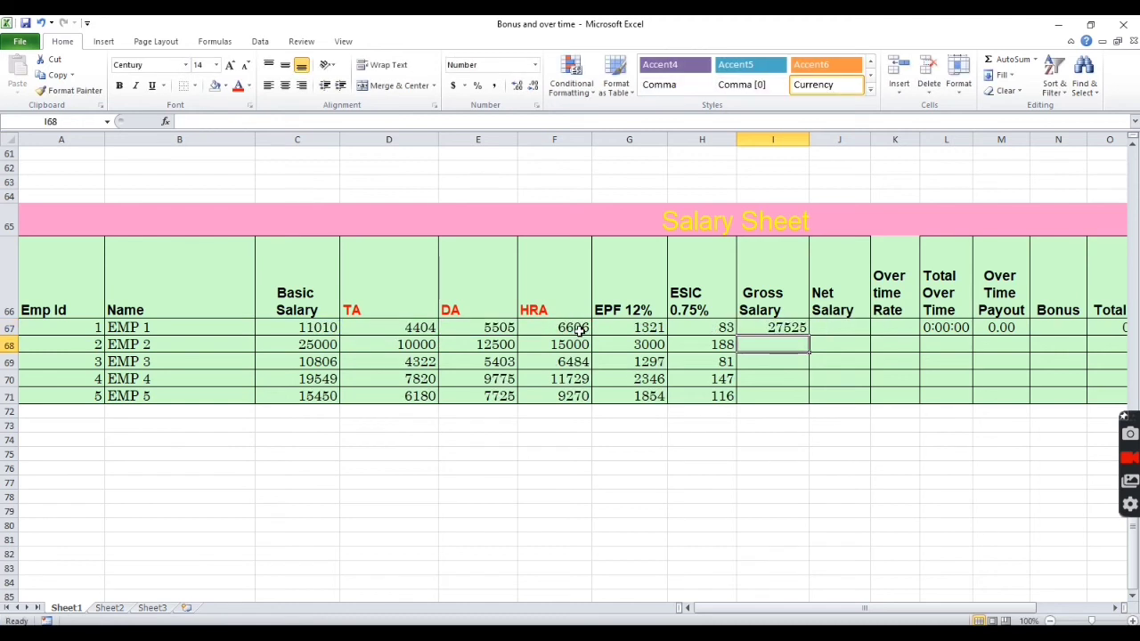
{"action": "left_click", "coordinate": [773, 329]}
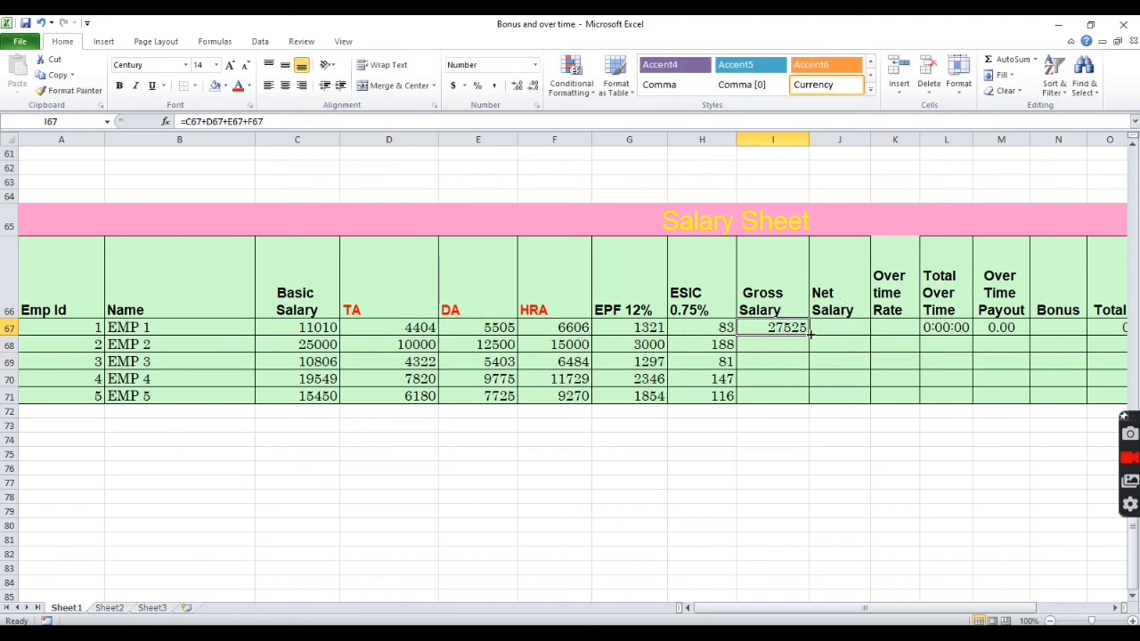
{"action": "left_click_drag", "start_coordinate": [807, 336], "coordinate": [808, 398]}
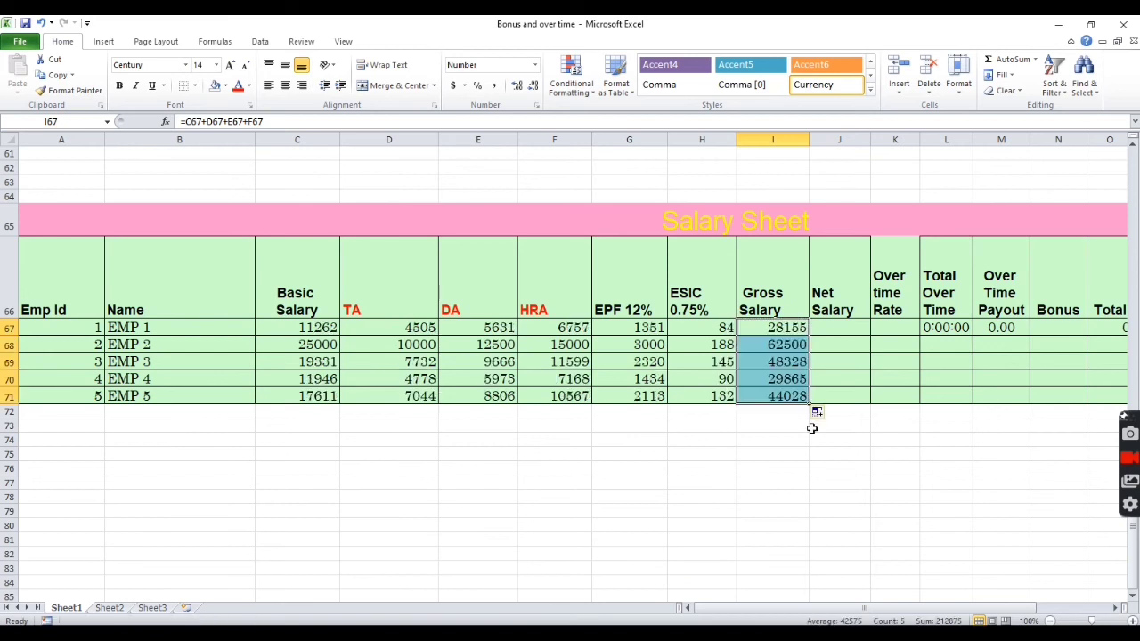
Step: Enter =I67-G67-H67 as the Net Salary formula for EMP 1 in J67 and fill it down to J71
{"action": "left_click", "coordinate": [838, 326]}
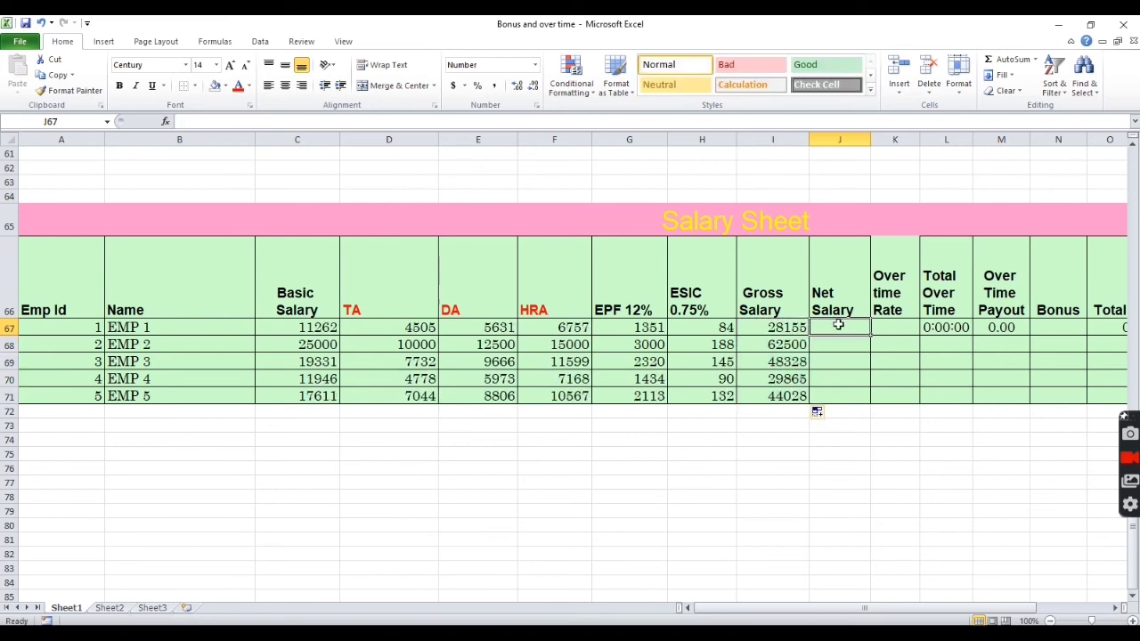
{"action": "type", "text": "="}
{"action": "left_click", "coordinate": [787, 328]}
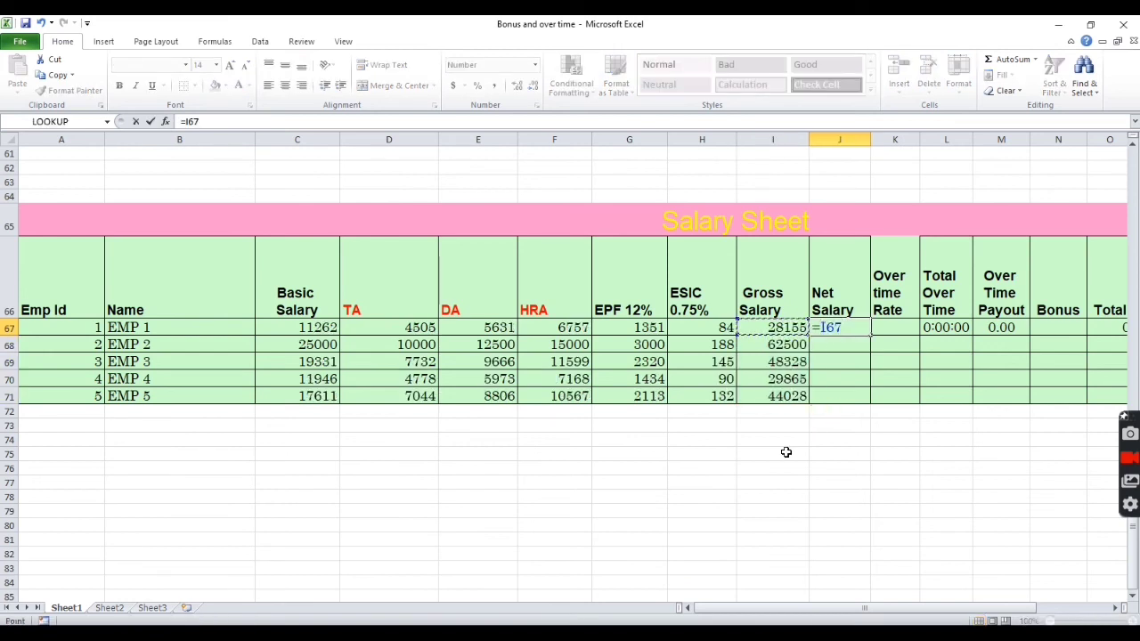
{"action": "type", "text": "-"}
{"action": "left_click", "coordinate": [651, 328]}
{"action": "type", "text": "-"}
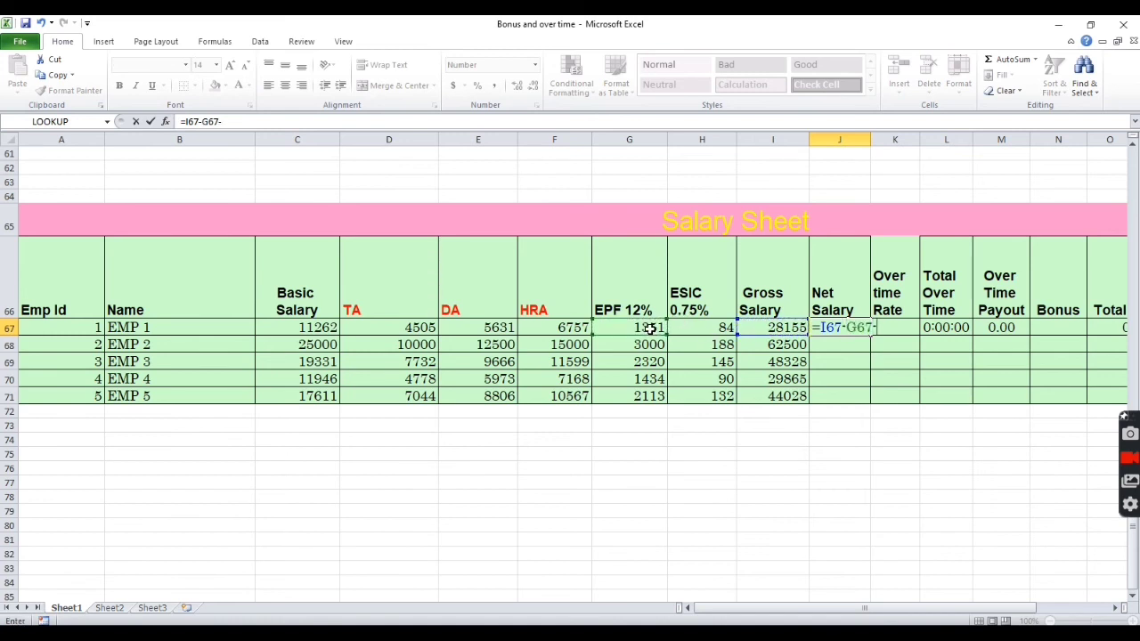
{"action": "left_click", "coordinate": [697, 327]}
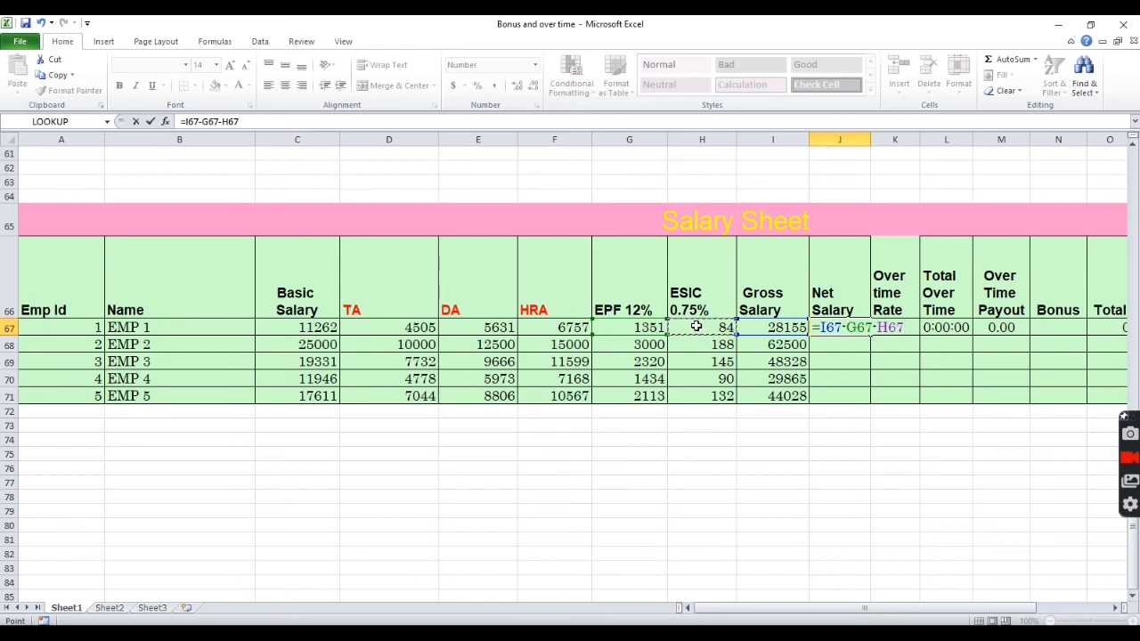
{"action": "key", "text": "Return"}
{"action": "left_click", "coordinate": [838, 327]}
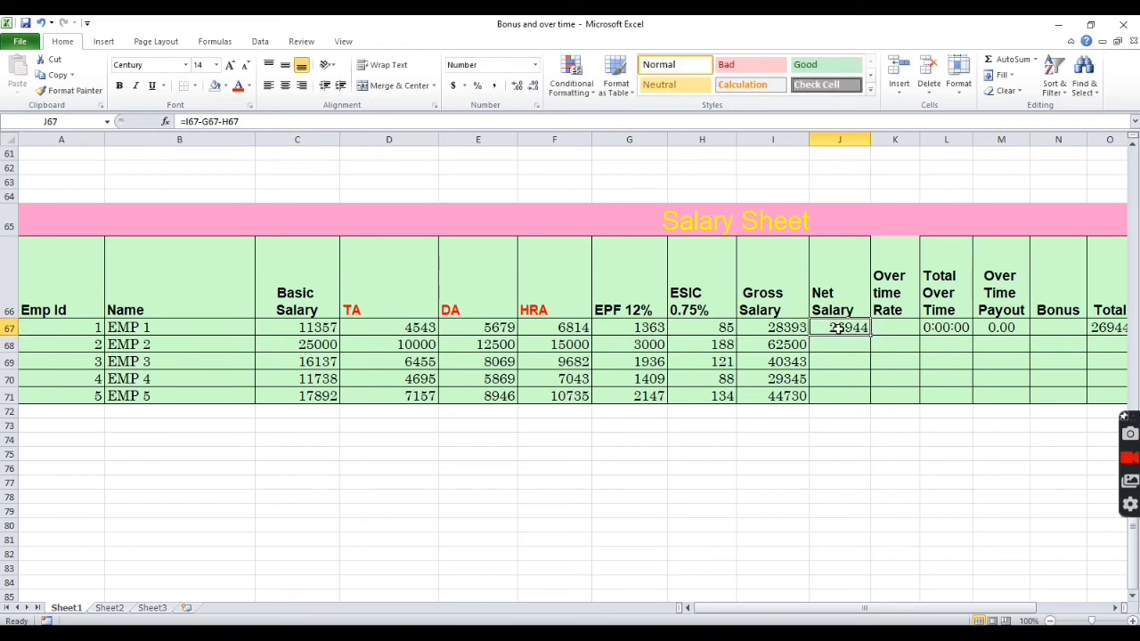
{"action": "left_click_drag", "start_coordinate": [874, 335], "coordinate": [872, 402]}
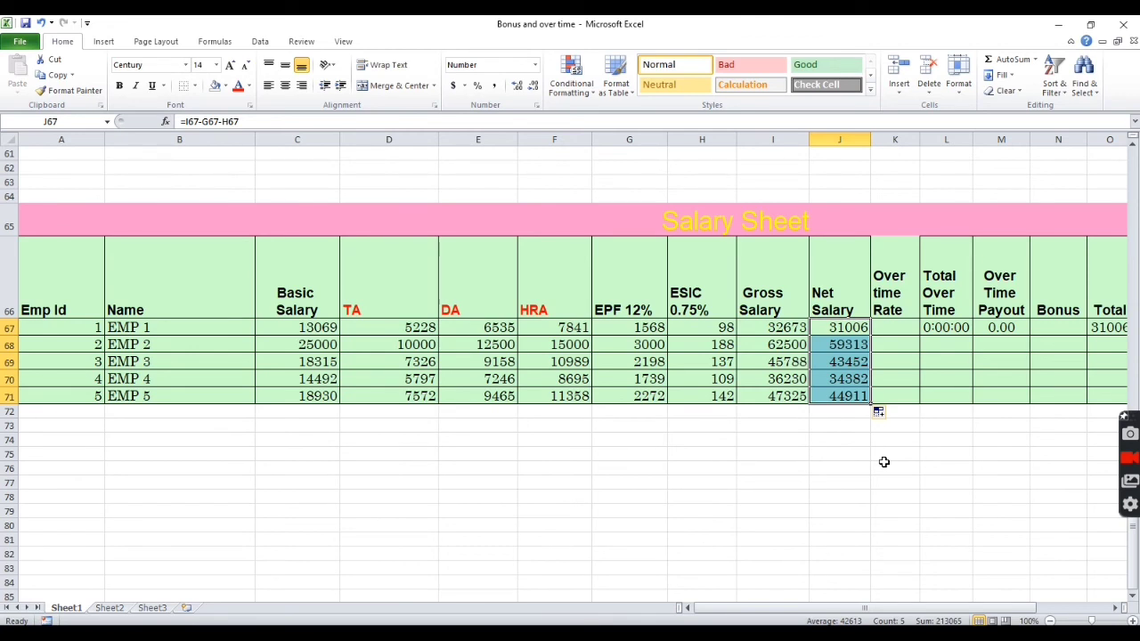
Step: Enter =(J67/31)/8 as the Over time Rate formula for EMP 1 in K67
{"action": "left_click", "coordinate": [894, 333]}
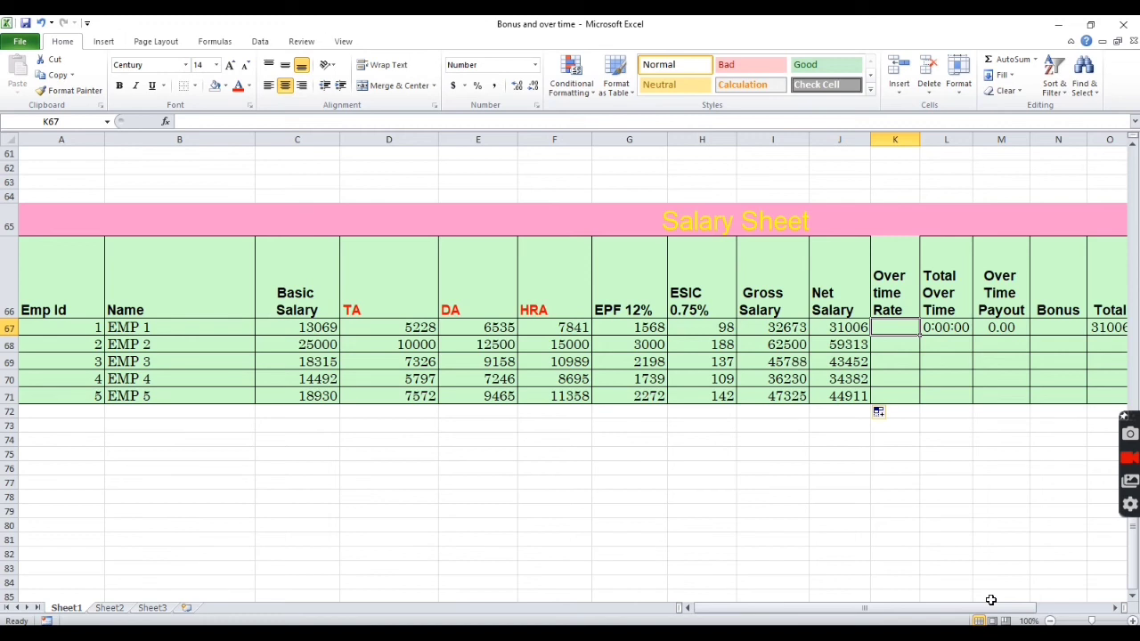
{"action": "type", "text": "="}
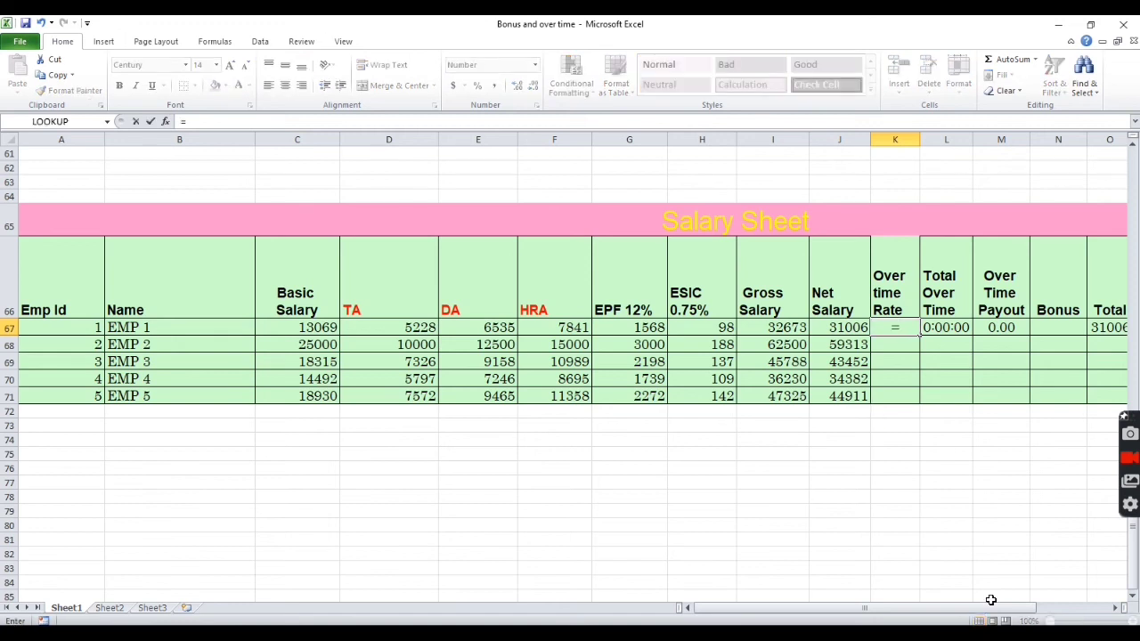
{"action": "type", "text": "("}
{"action": "left_click", "coordinate": [839, 328]}
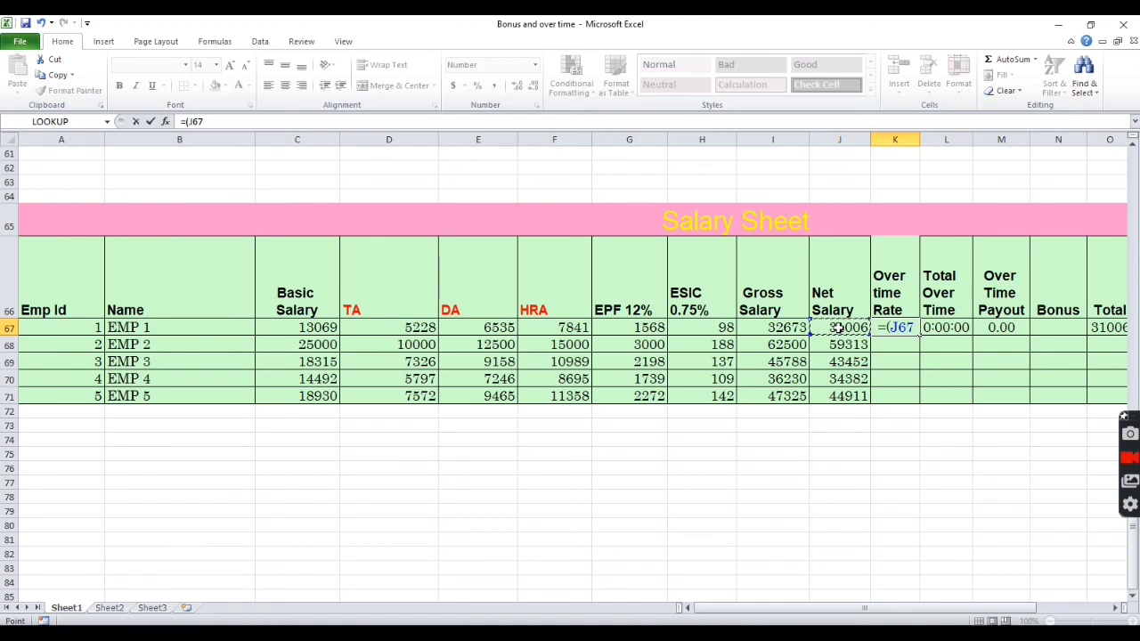
{"action": "type", "text": "/31"}
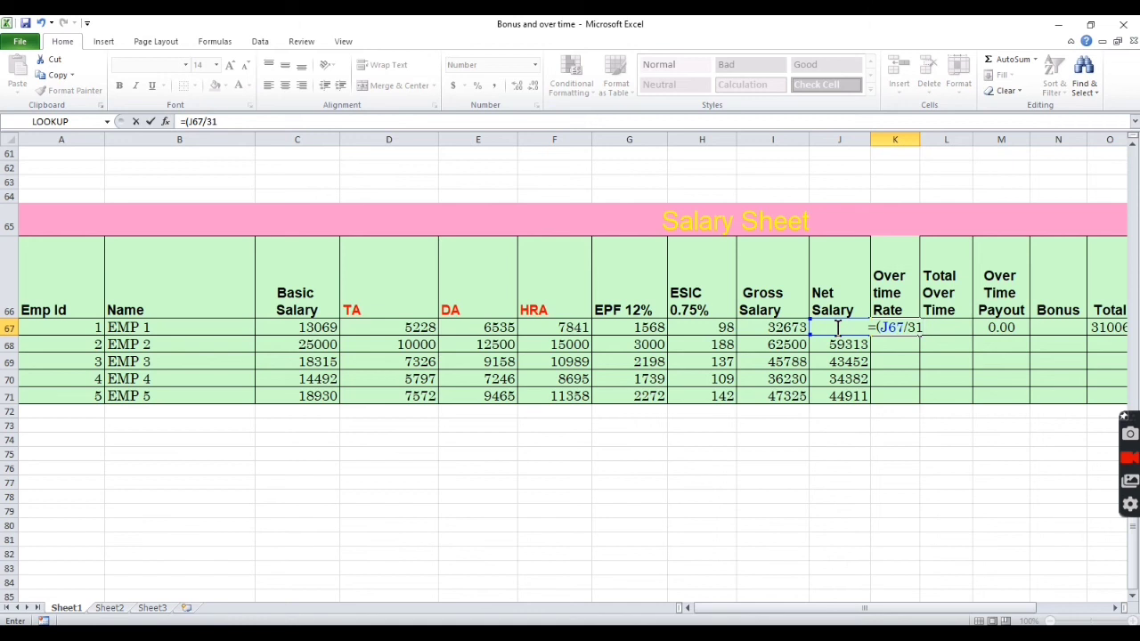
{"action": "type", "text": ")/"}
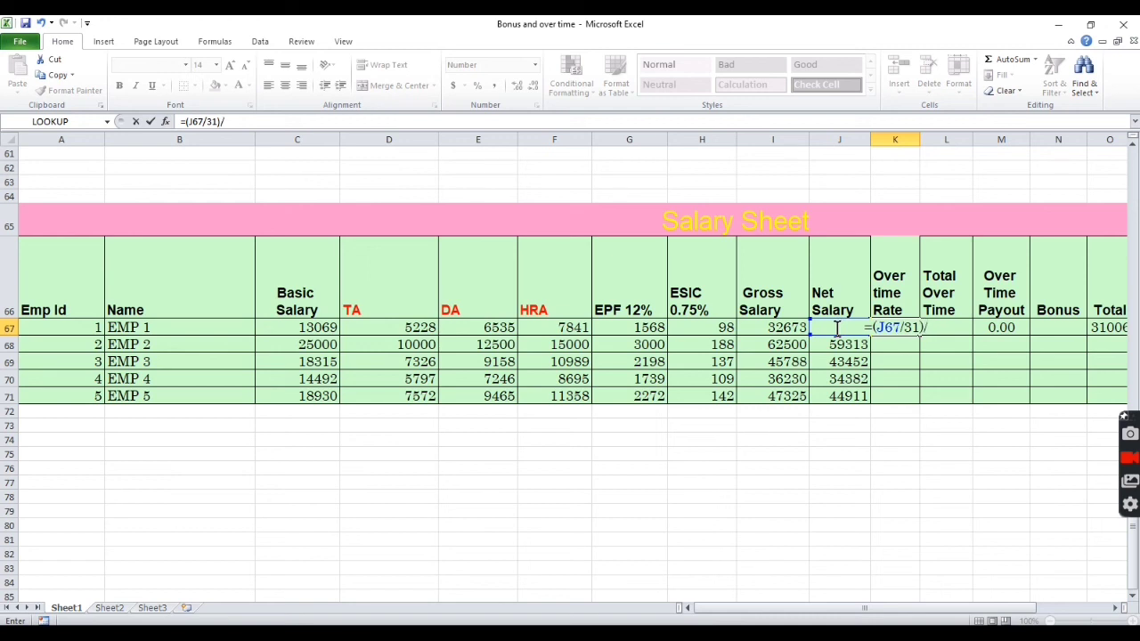
{"action": "type", "text": "8"}
{"action": "key", "text": "Return"}
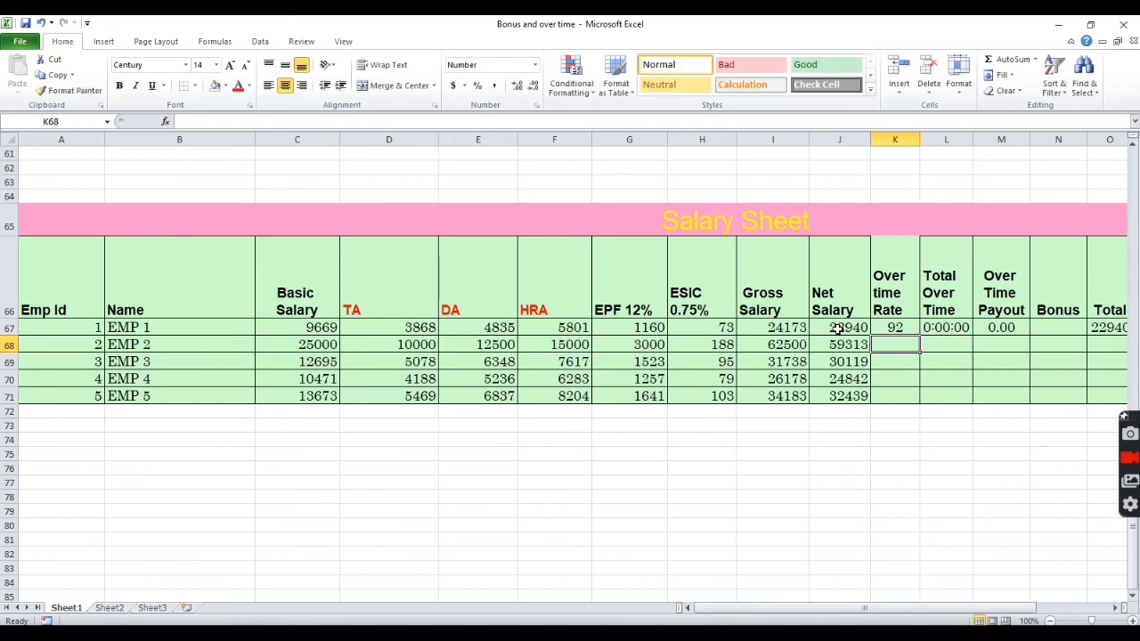
Step: Fill the Over time Rate formula from K67 down to K71 and enter =F9 as EMP 1's Total Over Time in L67
{"action": "left_click", "coordinate": [895, 327]}
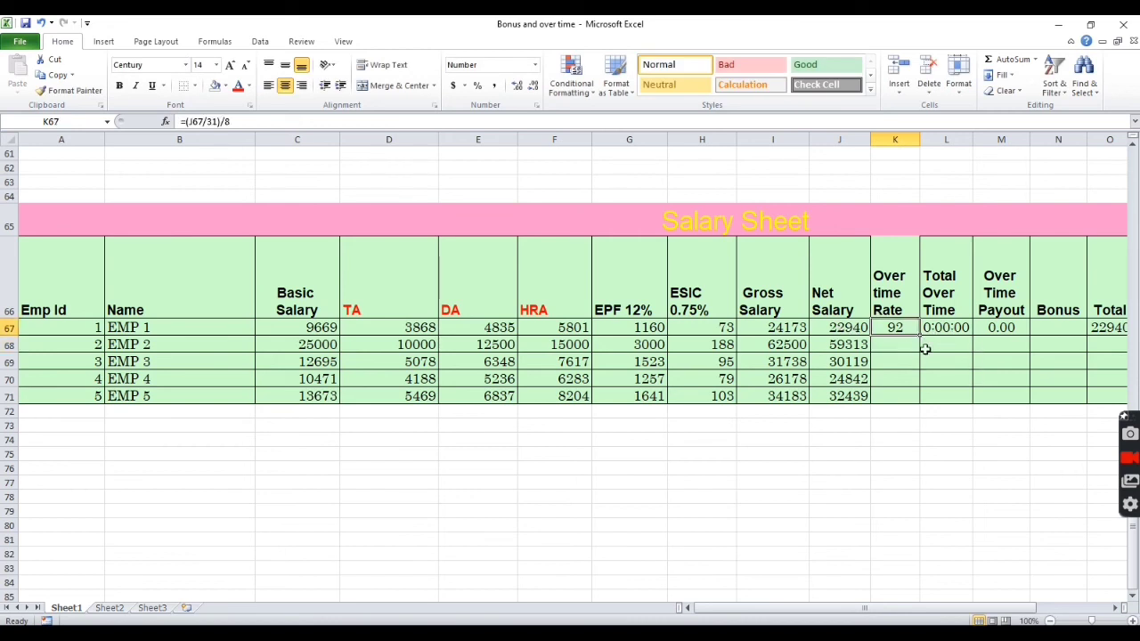
{"action": "left_click_drag", "start_coordinate": [919, 337], "coordinate": [919, 405]}
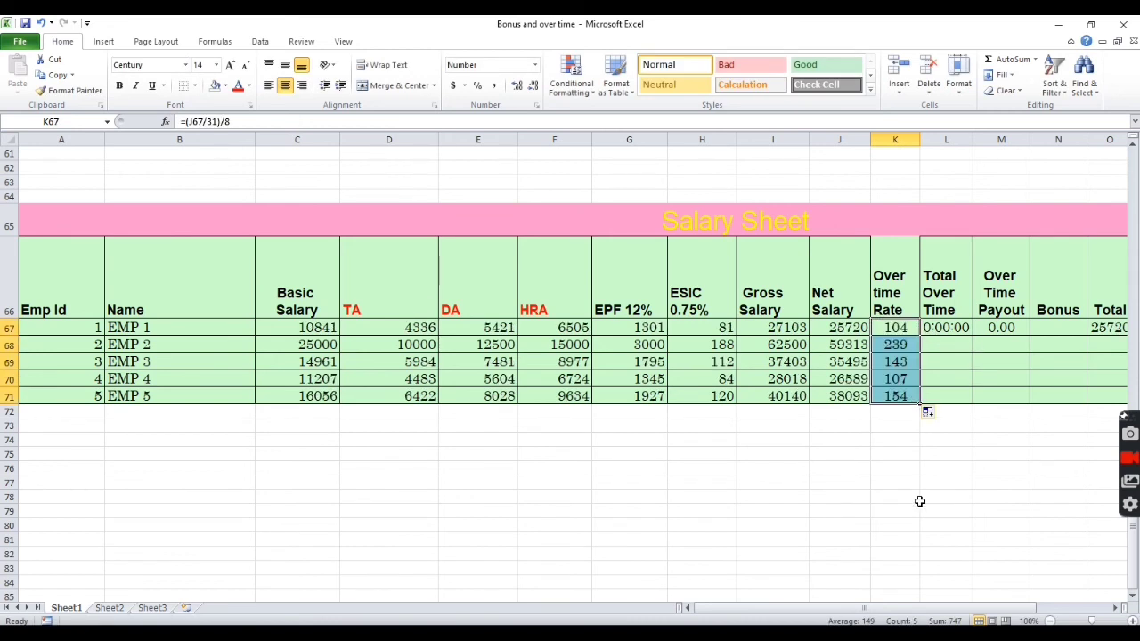
{"action": "left_click", "coordinate": [946, 329]}
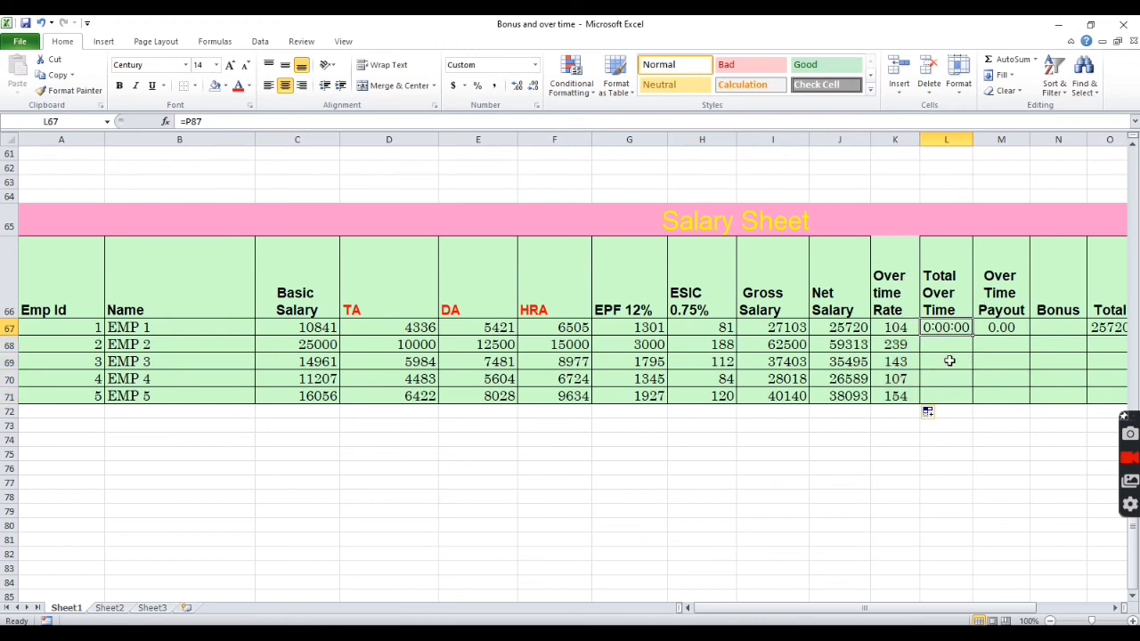
{"action": "type", "text": "="}
{"action": "scroll", "coordinate": [881, 215], "scroll_direction": "up", "scroll_amount": 12}
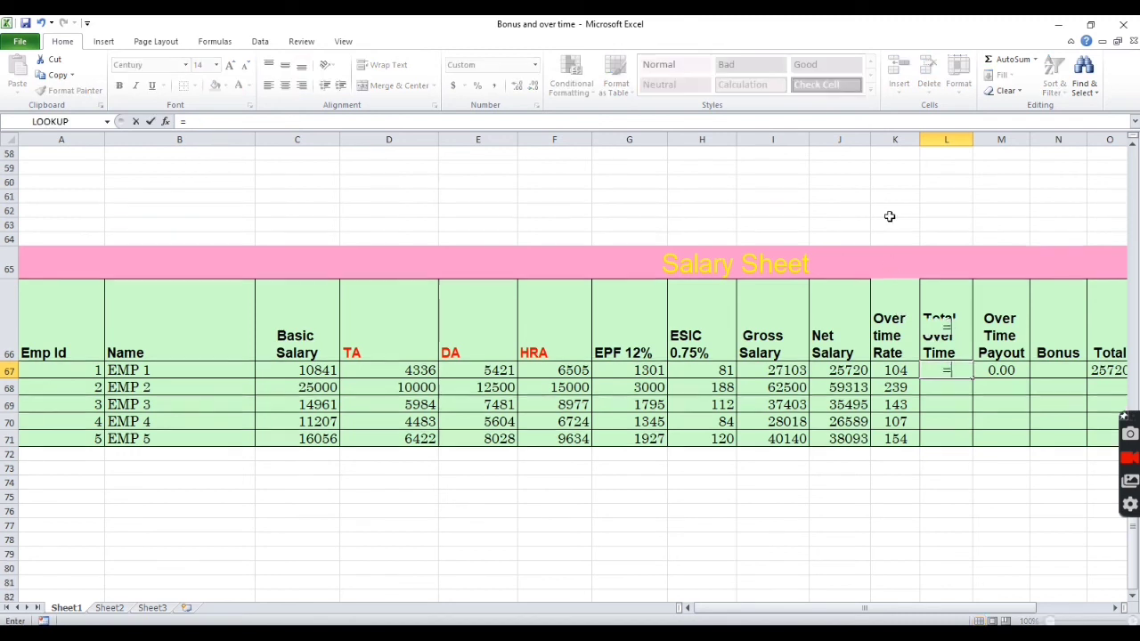
{"action": "scroll", "coordinate": [881, 214], "scroll_direction": "up", "scroll_amount": 8}
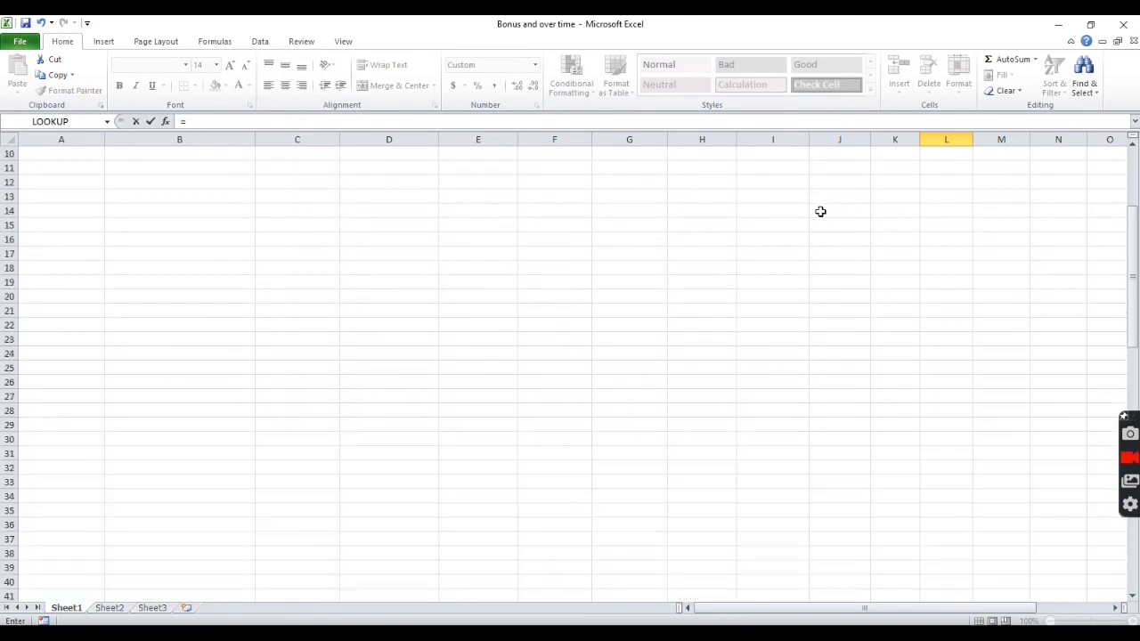
{"action": "left_click", "coordinate": [559, 332]}
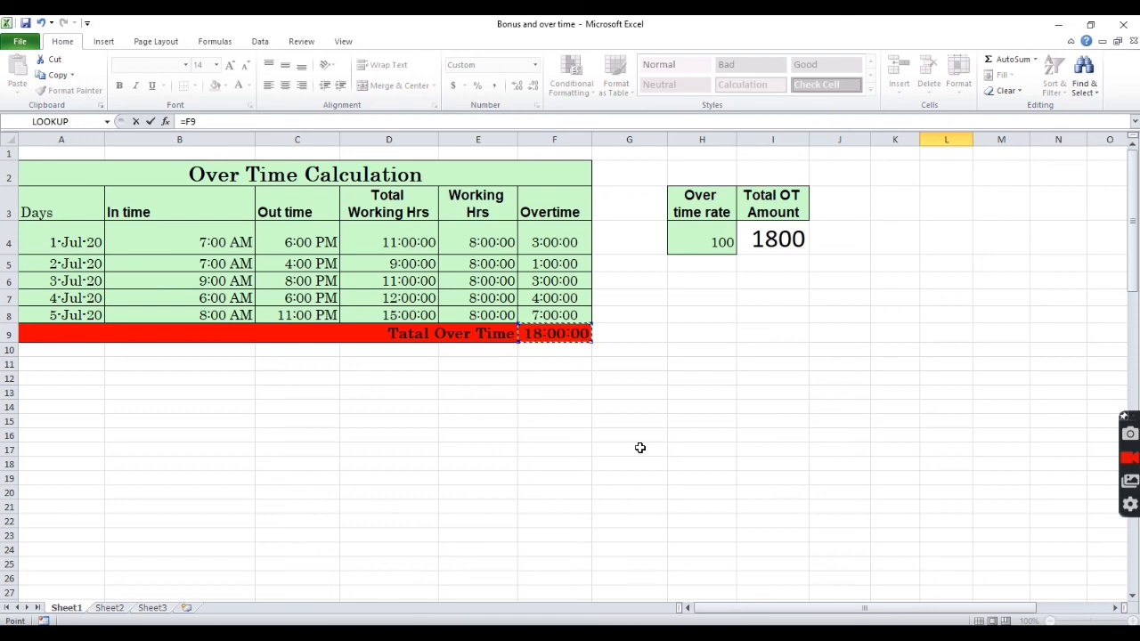
{"action": "key", "text": "Return"}
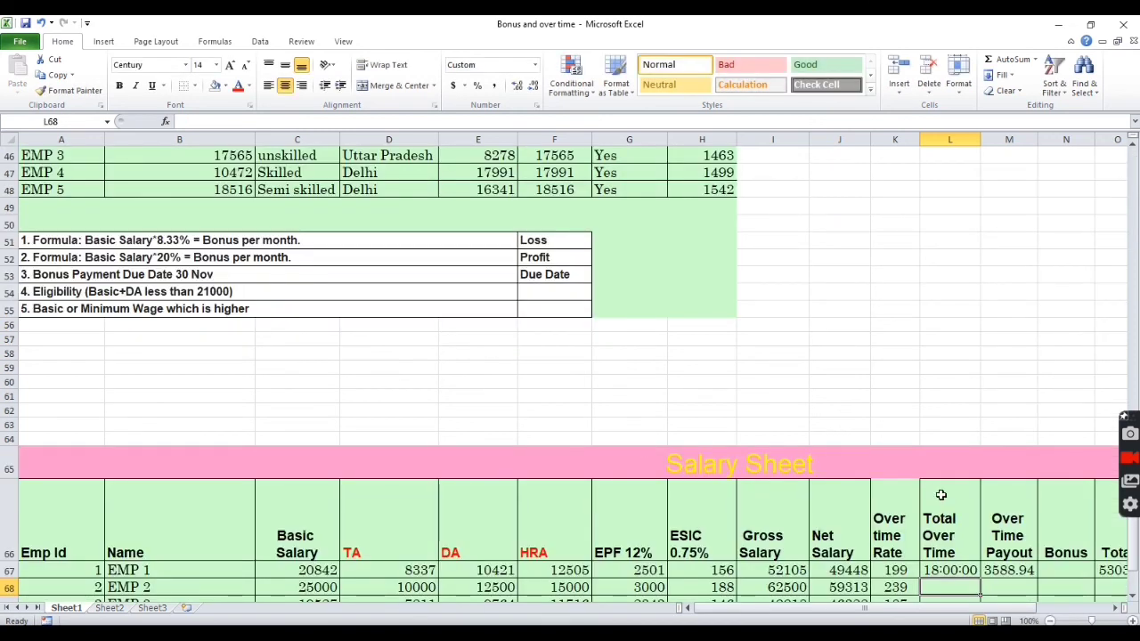
Step: Replace EMP 1's Over Time Payout in M67 with =K67*L67*24 and fill the L67:M67 formulas down to row 71
{"action": "scroll", "coordinate": [938, 496], "scroll_direction": "down", "scroll_amount": 3}
{"action": "left_click", "coordinate": [939, 416]}
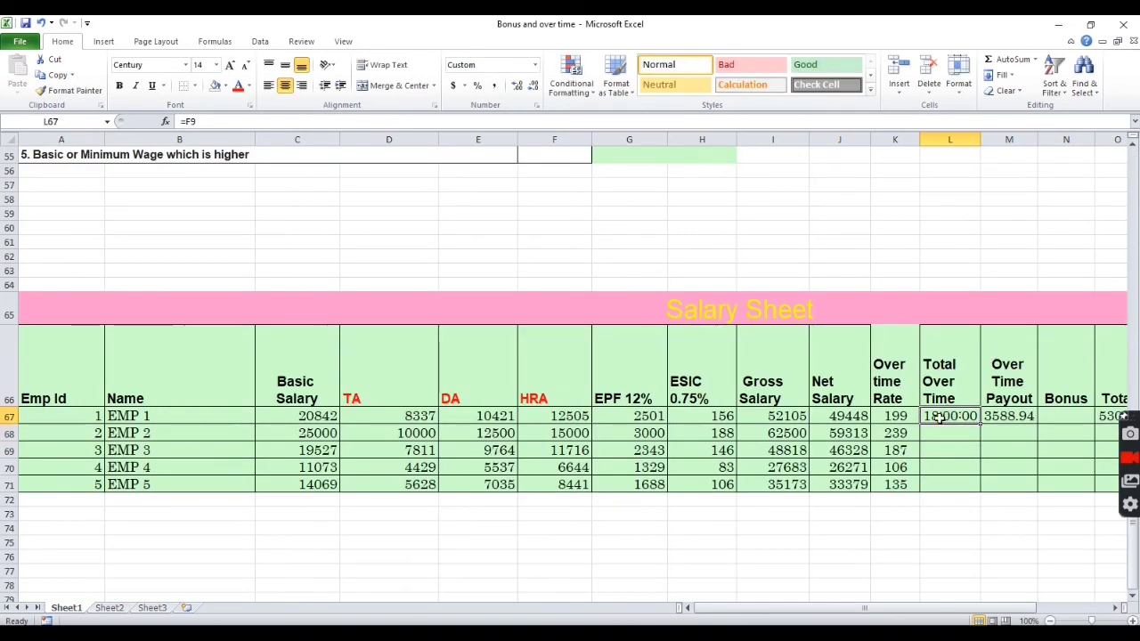
{"action": "left_click", "coordinate": [992, 417]}
{"action": "key", "text": "Delete"}
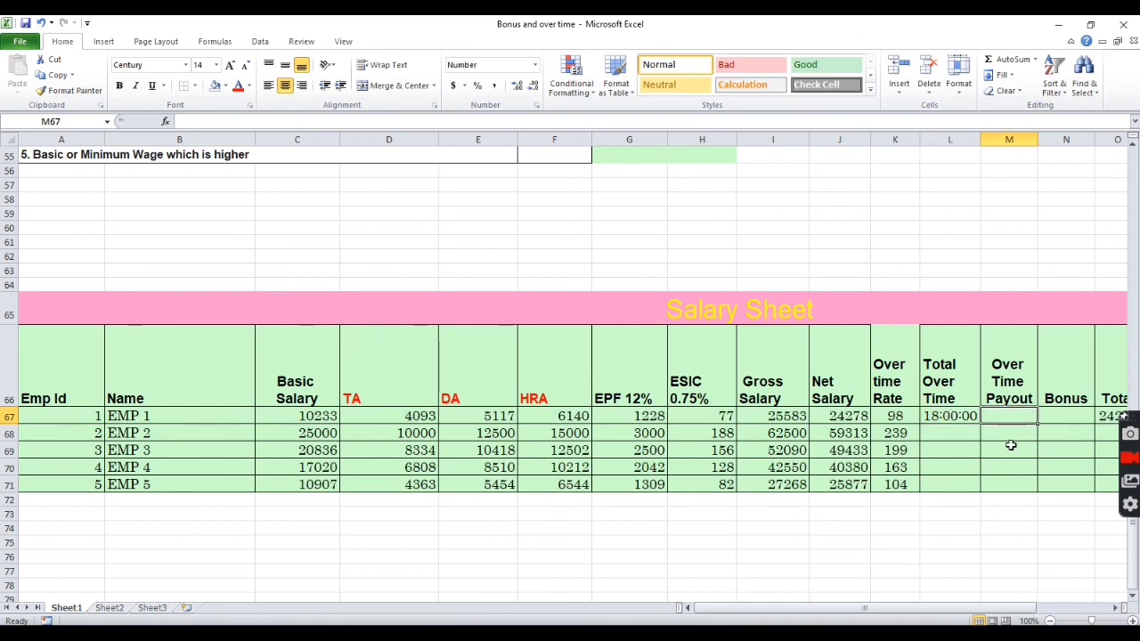
{"action": "type", "text": "="}
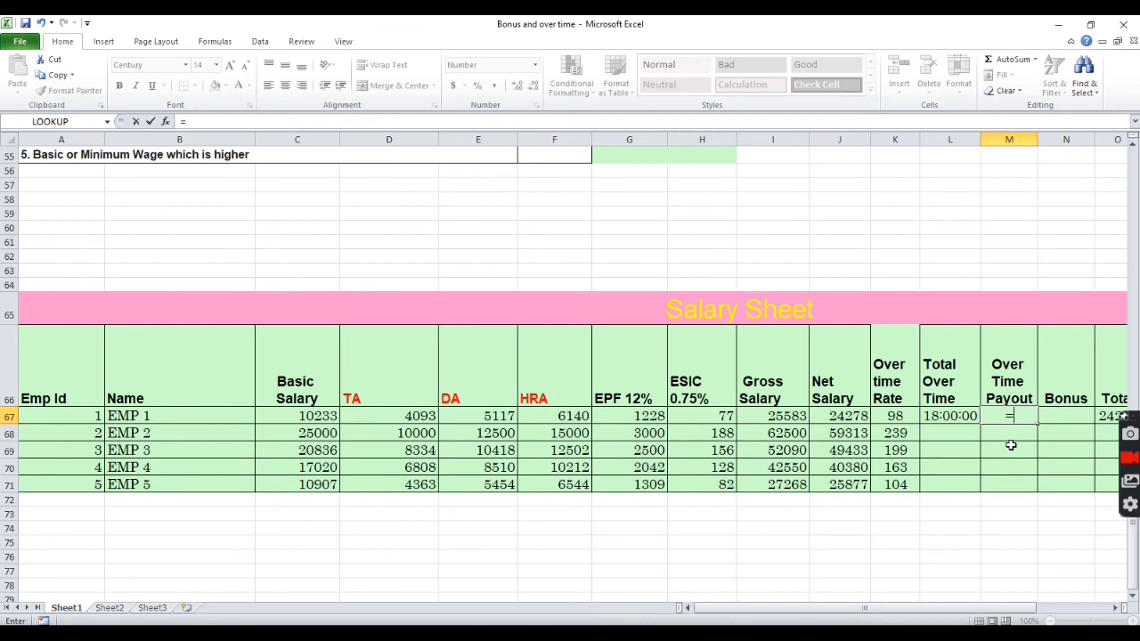
{"action": "left_click", "coordinate": [890, 419]}
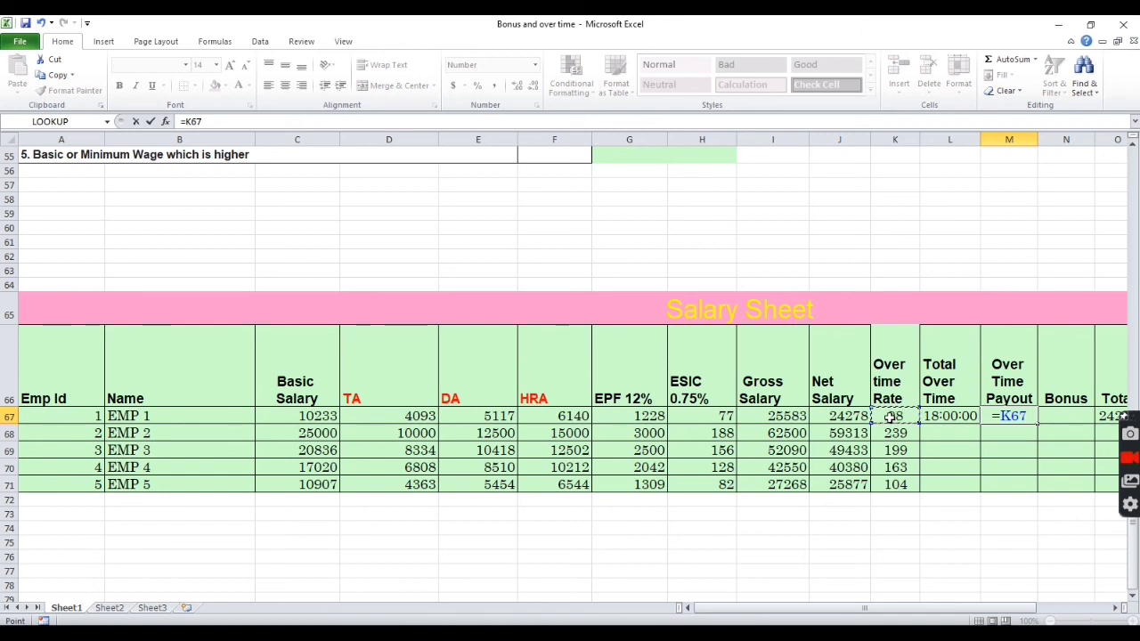
{"action": "type", "text": "*"}
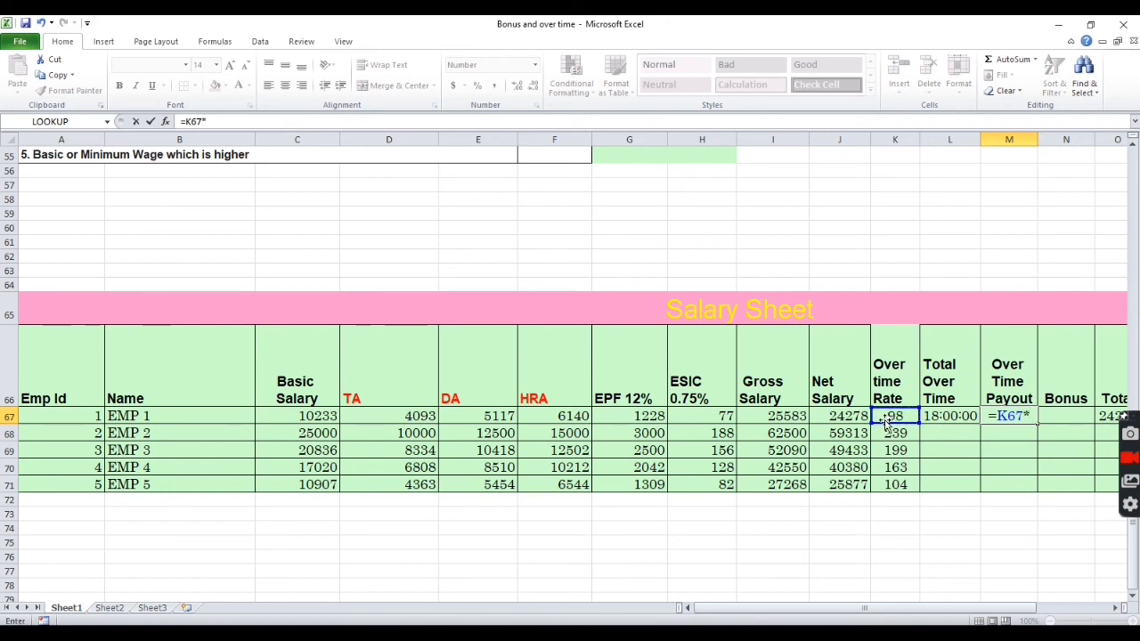
{"action": "left_click", "coordinate": [935, 418]}
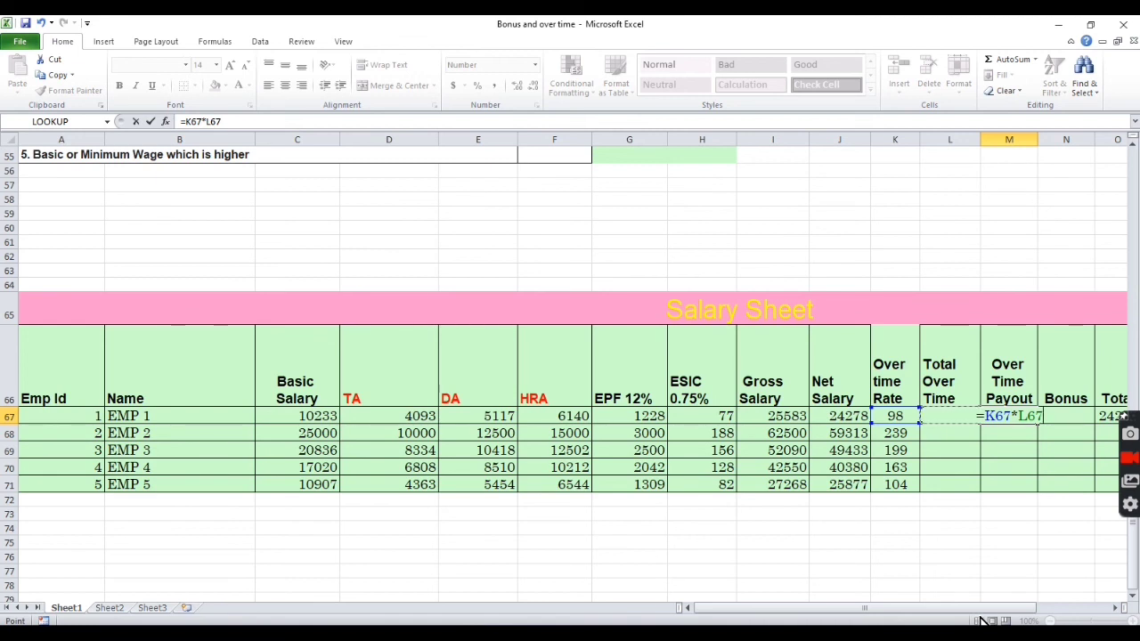
{"action": "type", "text": "*"}
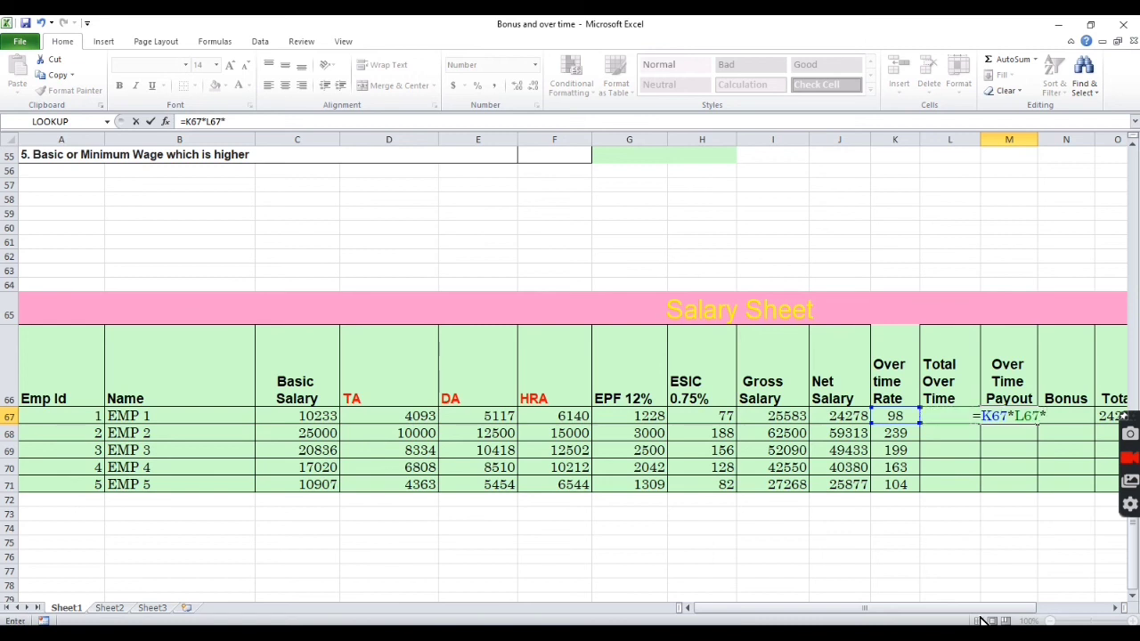
{"action": "type", "text": "24"}
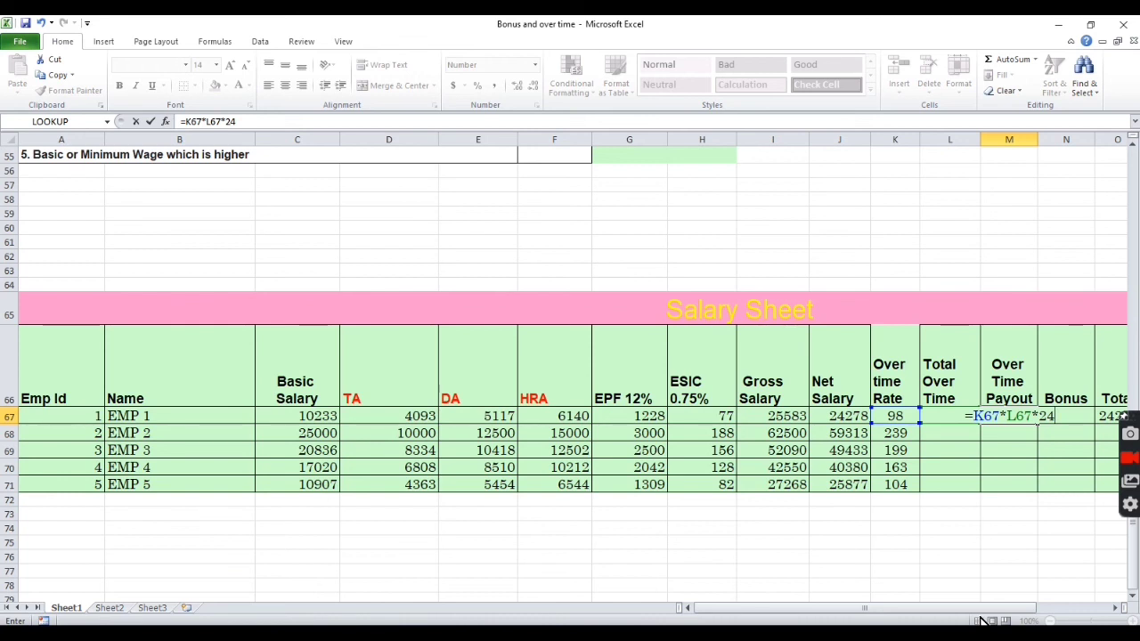
{"action": "key", "text": "Return"}
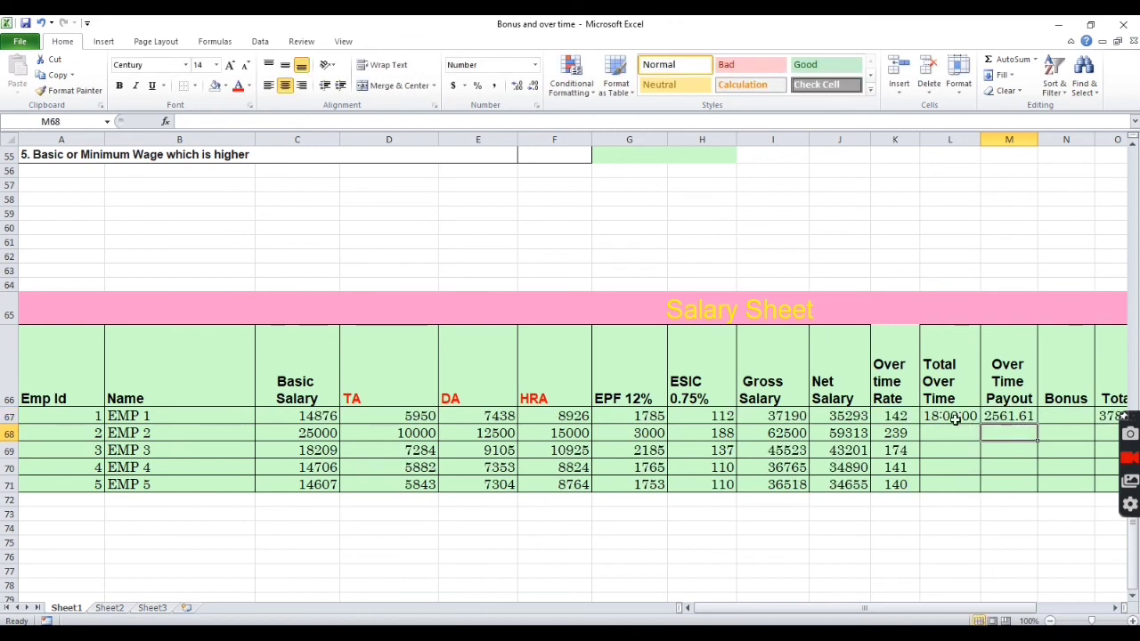
{"action": "left_click_drag", "start_coordinate": [949, 416], "coordinate": [1012, 482]}
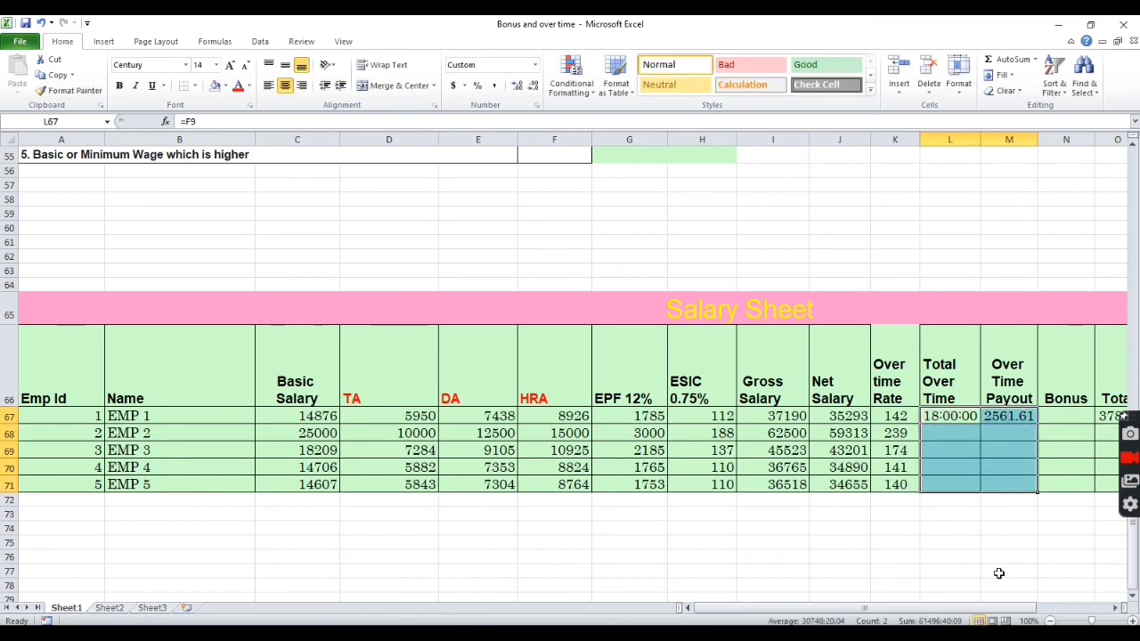
{"action": "key", "text": "ctrl+d"}
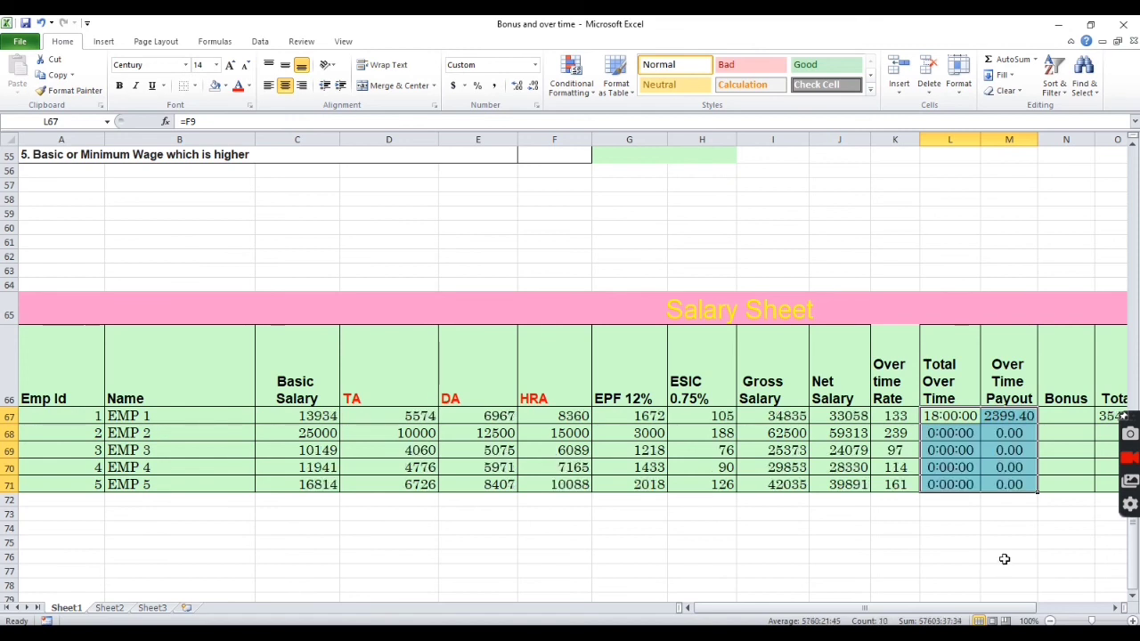
Step: Enter =SUM(H44:H48) as EMP 1's Bonus formula in N67, using the Bonus Amount column of the Bonus Calculation table
{"action": "left_click", "coordinate": [1066, 415]}
{"action": "type", "text": "="}
{"action": "scroll", "coordinate": [601, 196], "scroll_direction": "up", "scroll_amount": 4}
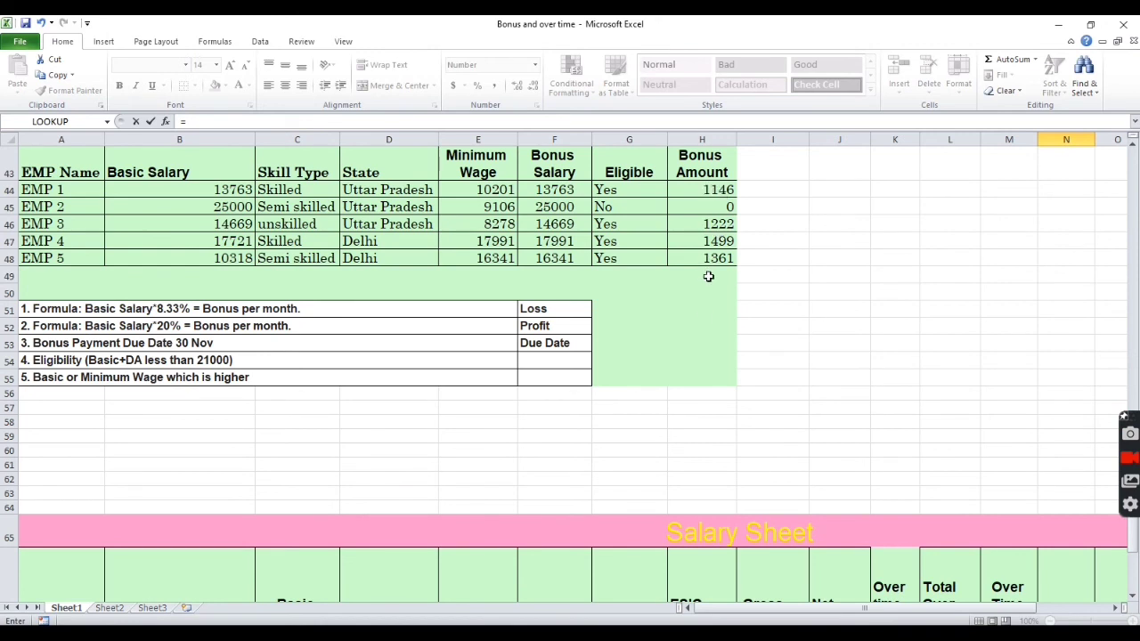
{"action": "scroll", "coordinate": [987, 505], "scroll_direction": "down", "scroll_amount": 4}
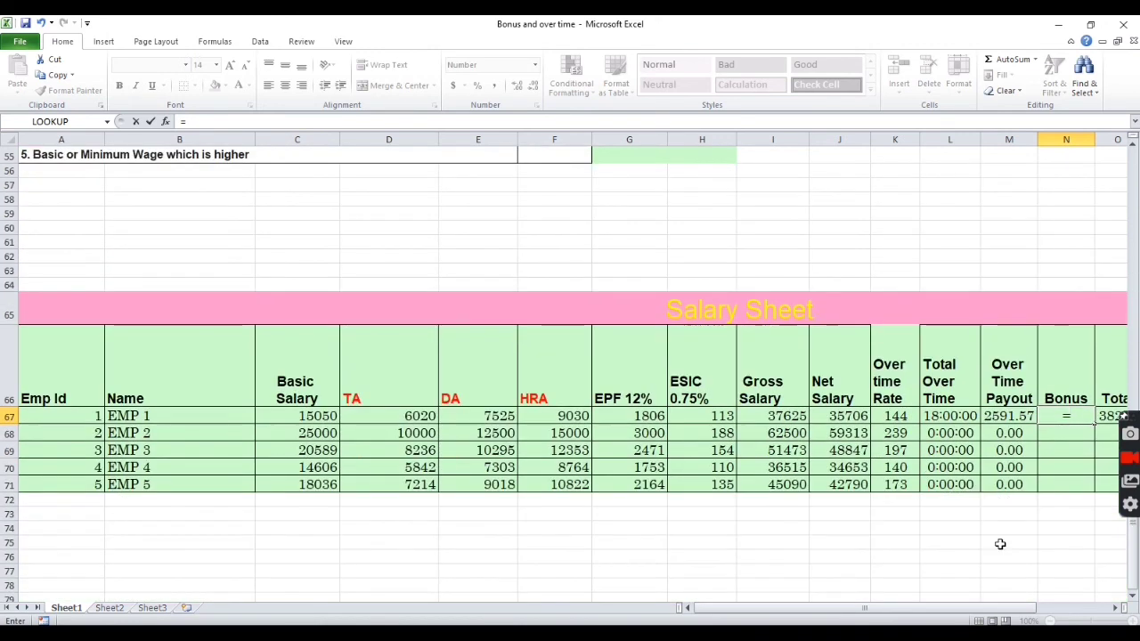
{"action": "type", "text": "sum"}
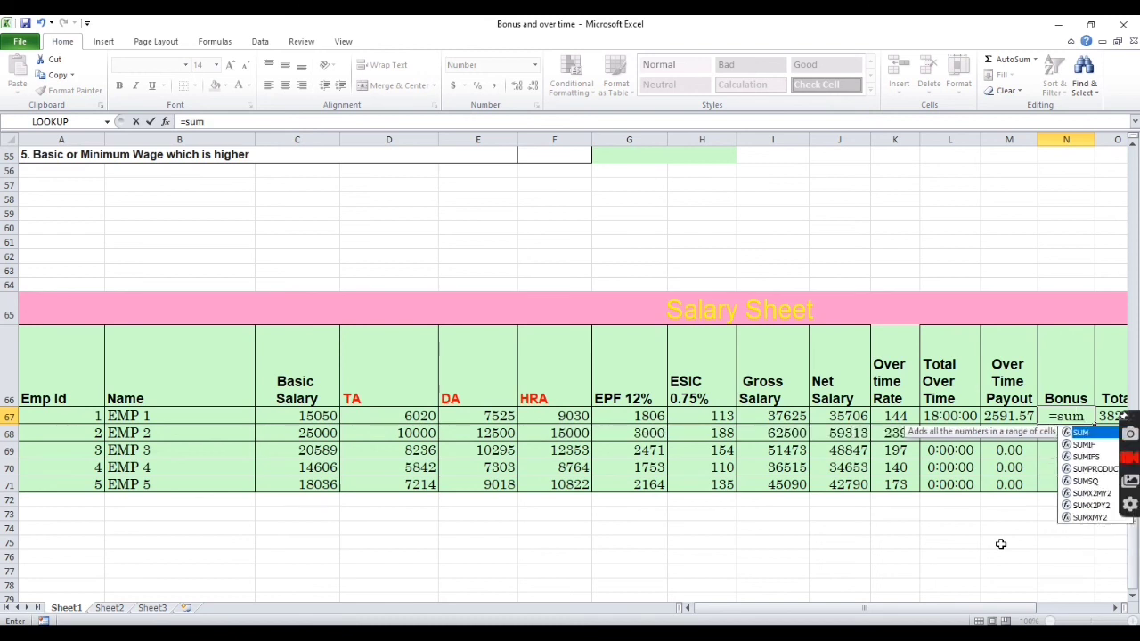
{"action": "type", "text": "("}
{"action": "scroll", "coordinate": [745, 341], "scroll_direction": "up", "scroll_amount": 5}
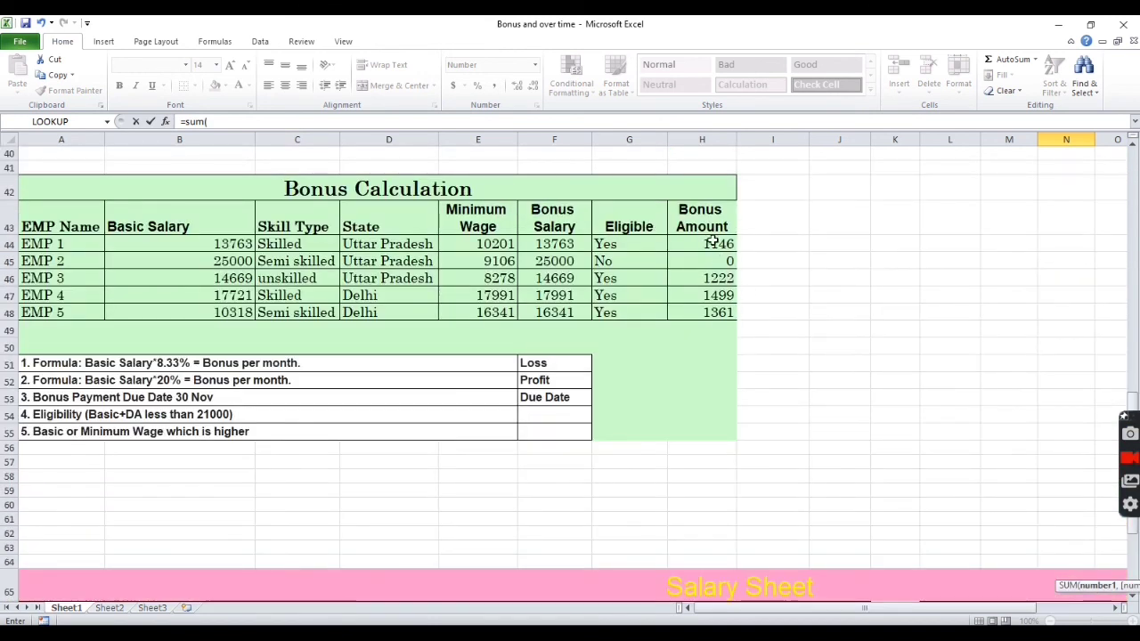
{"action": "left_click_drag", "start_coordinate": [712, 241], "coordinate": [722, 298]}
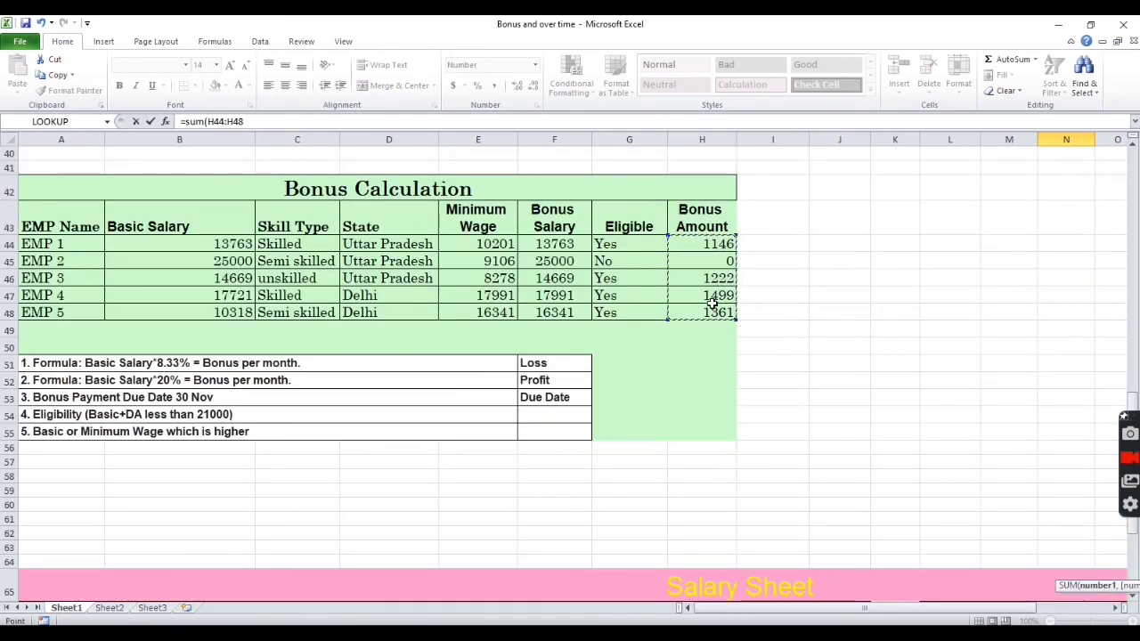
{"action": "key", "text": "Return"}
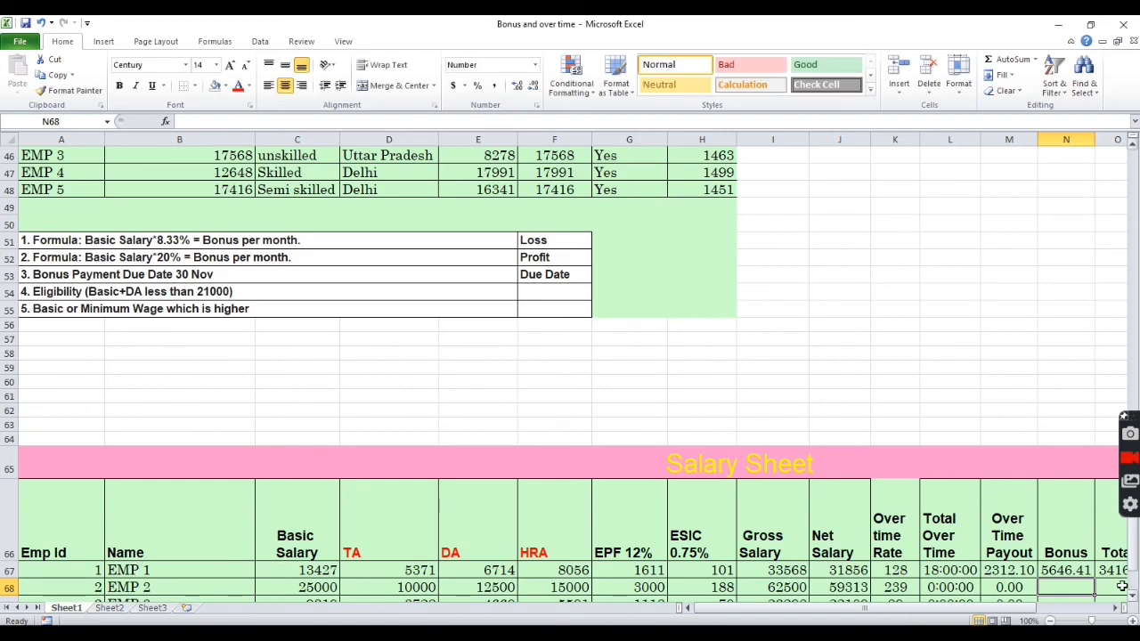
Step: Replace EMP 1's Total formula in O67 with =N67+M67+J67 to add bonus, overtime payout and net salary
{"action": "scroll", "coordinate": [1115, 607], "scroll_direction": "right", "scroll_amount": 3}
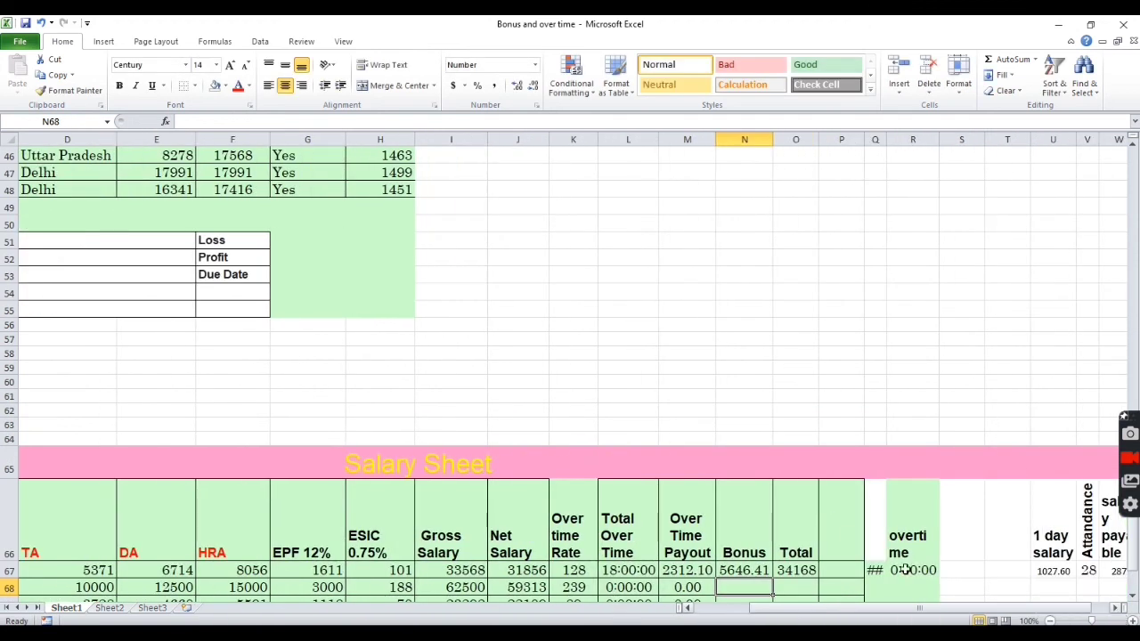
{"action": "scroll", "coordinate": [833, 509], "scroll_direction": "down", "scroll_amount": 1}
{"action": "left_click", "coordinate": [801, 521]}
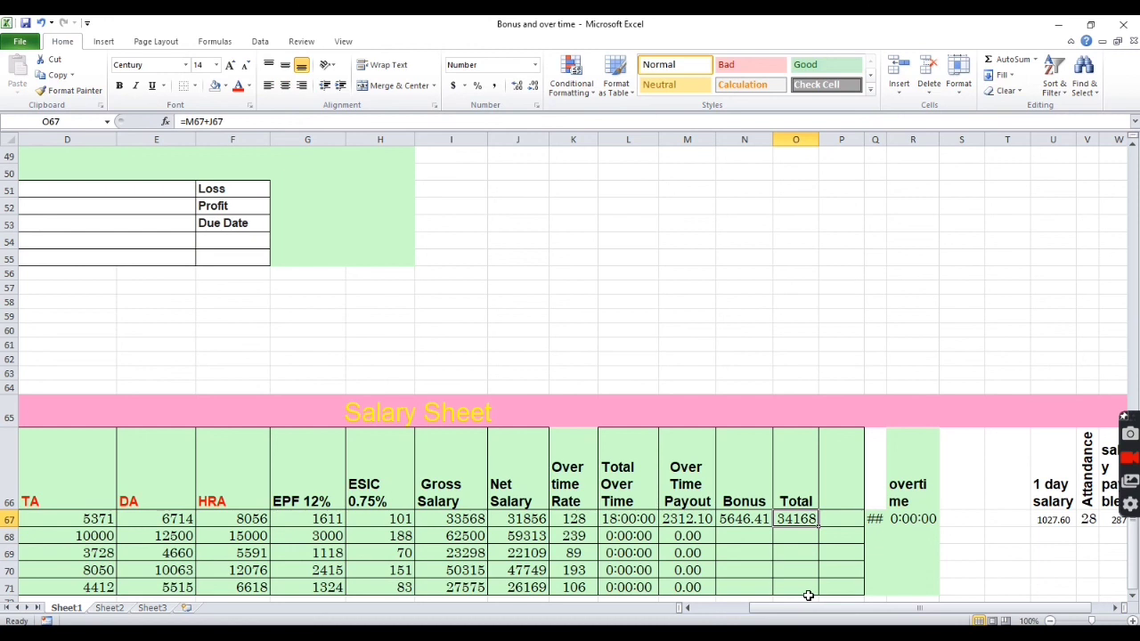
{"action": "type", "text": "="}
{"action": "left_click", "coordinate": [747, 518]}
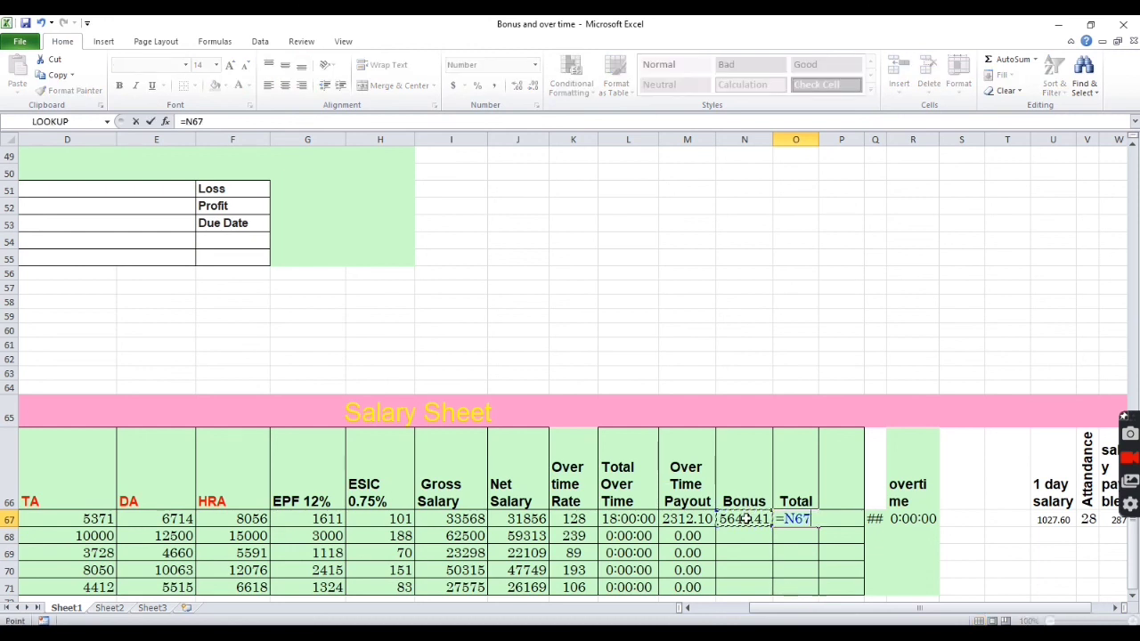
{"action": "type", "text": "+"}
{"action": "left_click", "coordinate": [687, 519]}
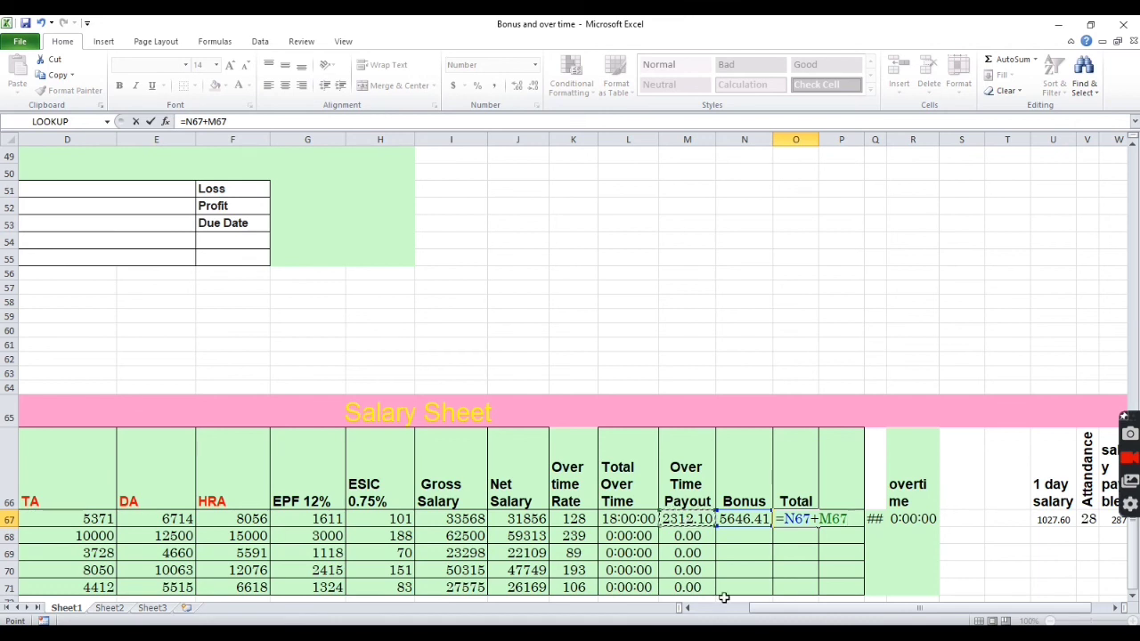
{"action": "type", "text": "+"}
{"action": "left_click", "coordinate": [516, 522]}
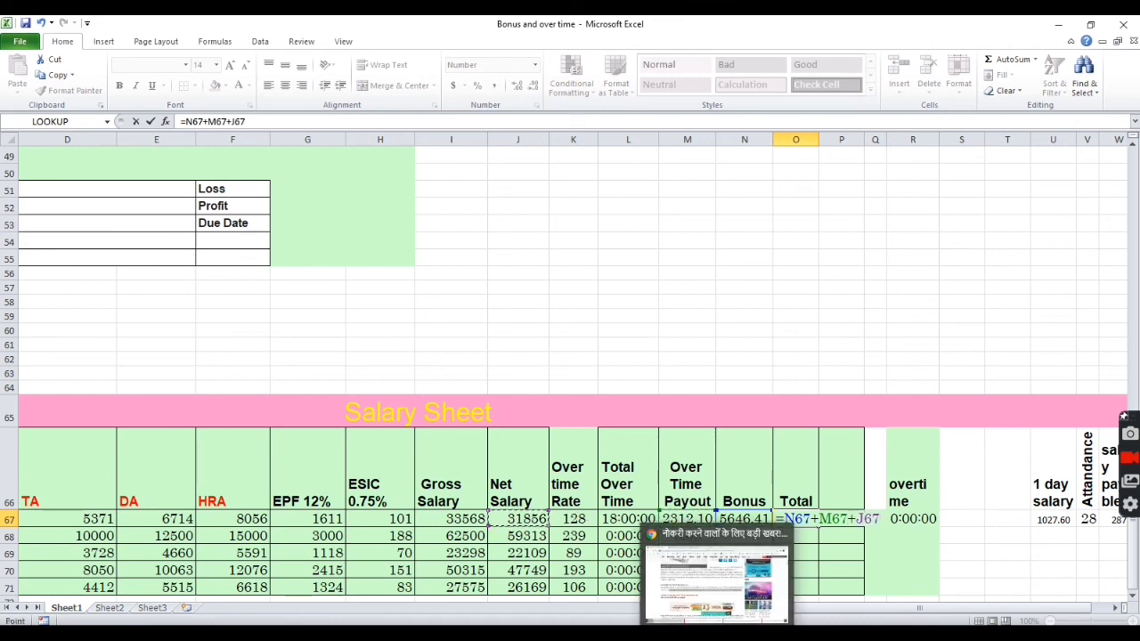
{"action": "key", "text": "Return"}
{"action": "scroll", "coordinate": [755, 488], "scroll_direction": "down", "scroll_amount": 2}
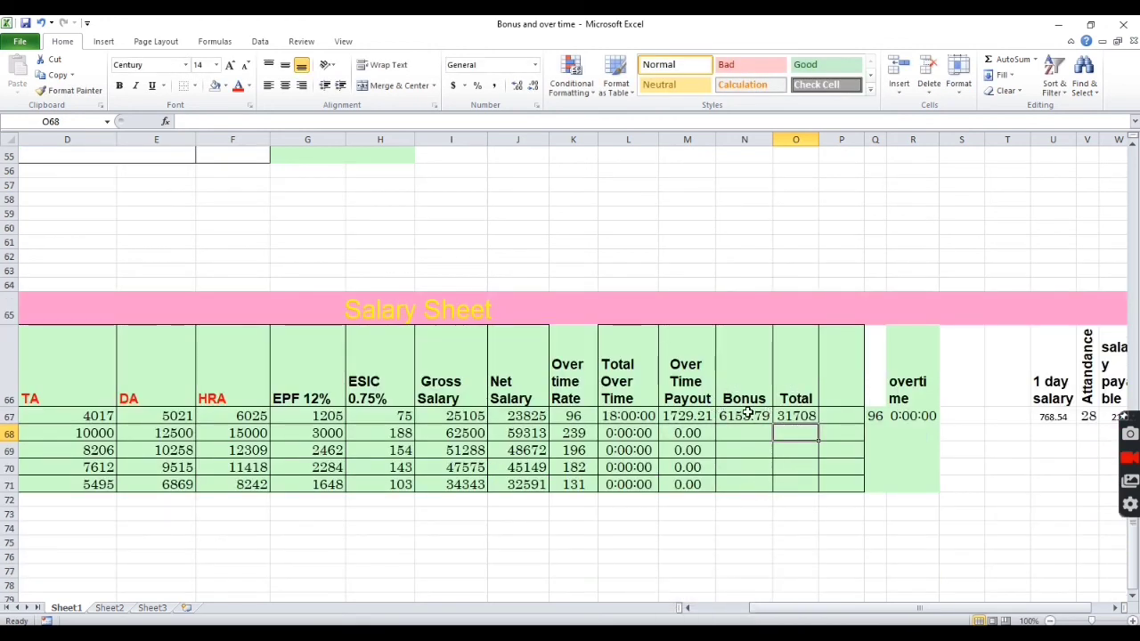
Step: Fill the Bonus and Total formulas from N67:O67 down to row 71 for the remaining employees
{"action": "left_click_drag", "start_coordinate": [748, 414], "coordinate": [782, 482]}
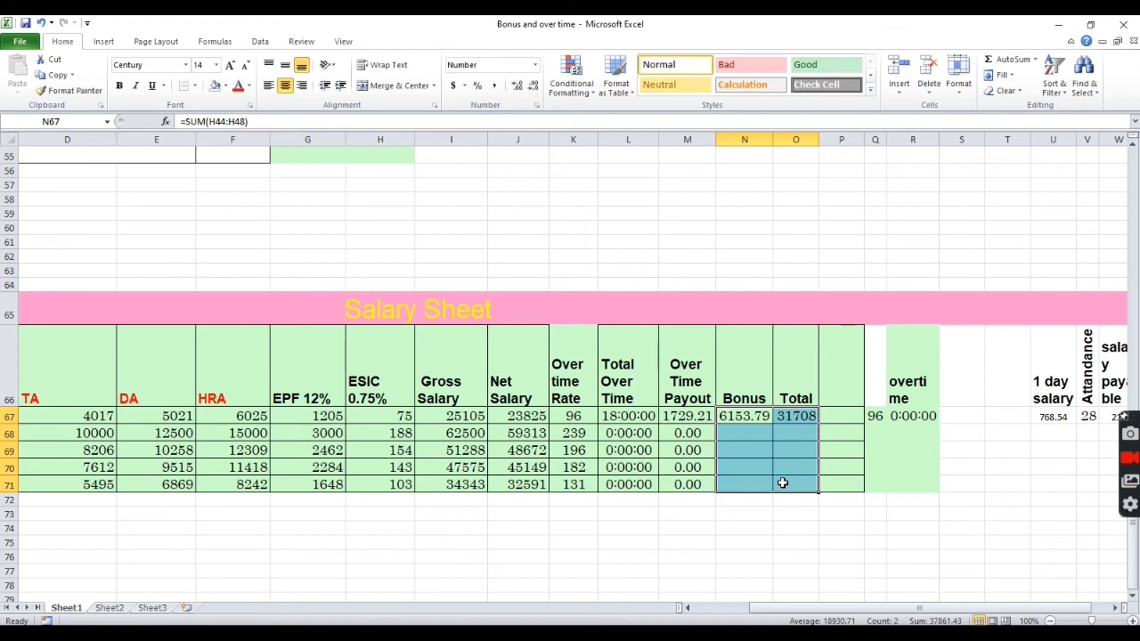
{"action": "key", "text": "ctrl+d"}
{"action": "left_click", "coordinate": [709, 514]}
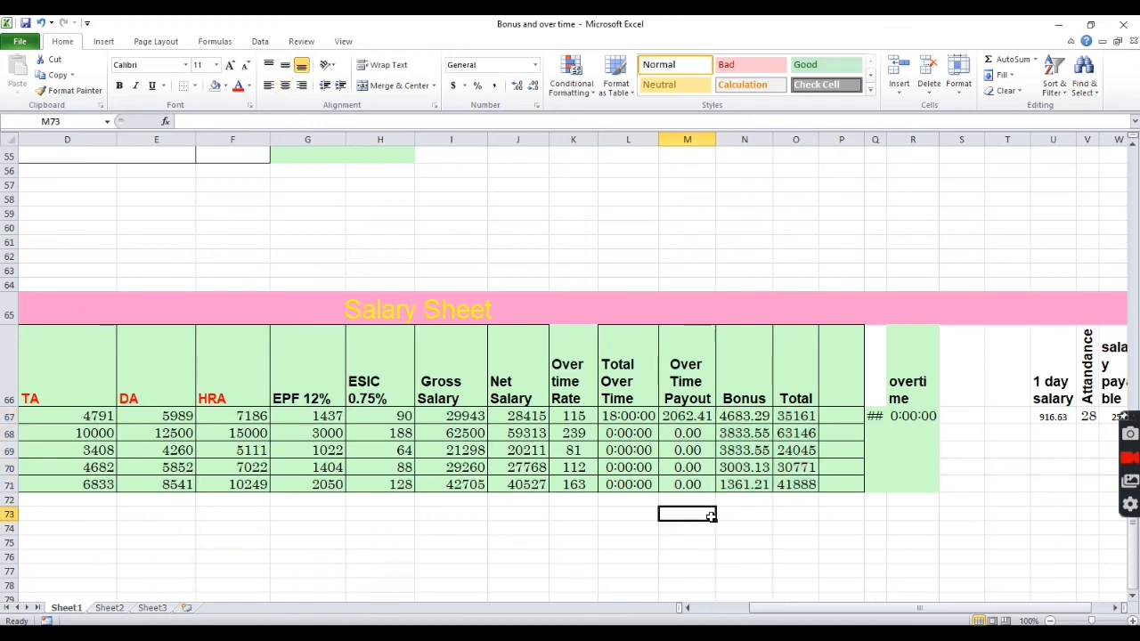